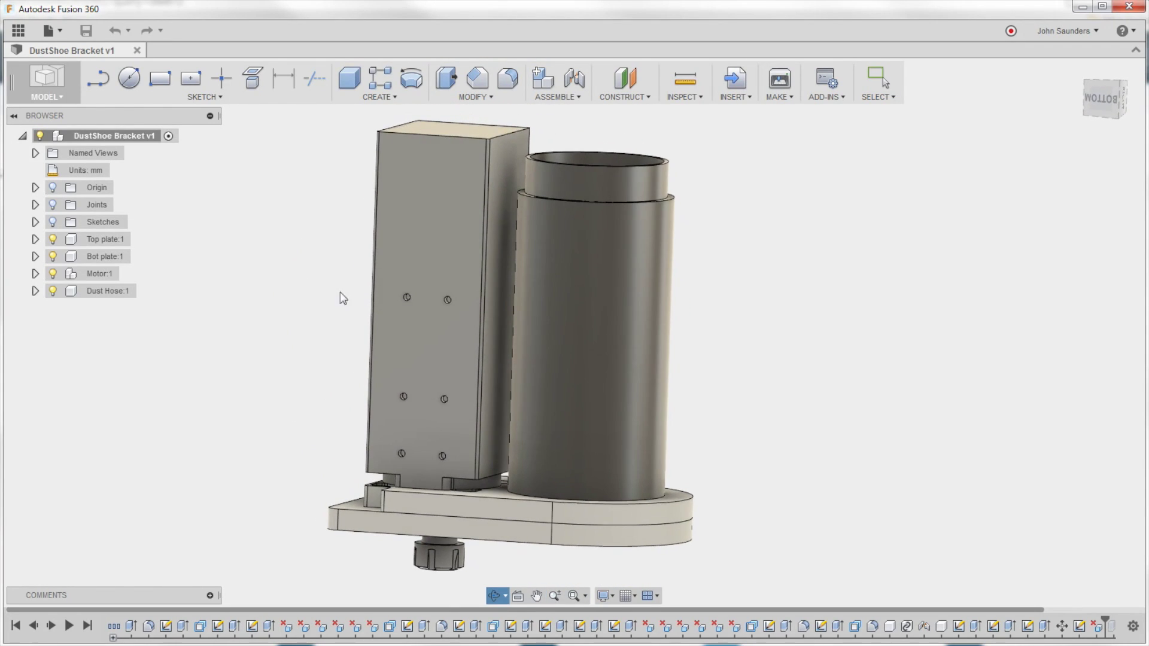
Step: Undo an accidental motor move, then hide Motor:1 and Dust Hose:1 in the Browser
left_click_drag(423, 307, 612, 305)
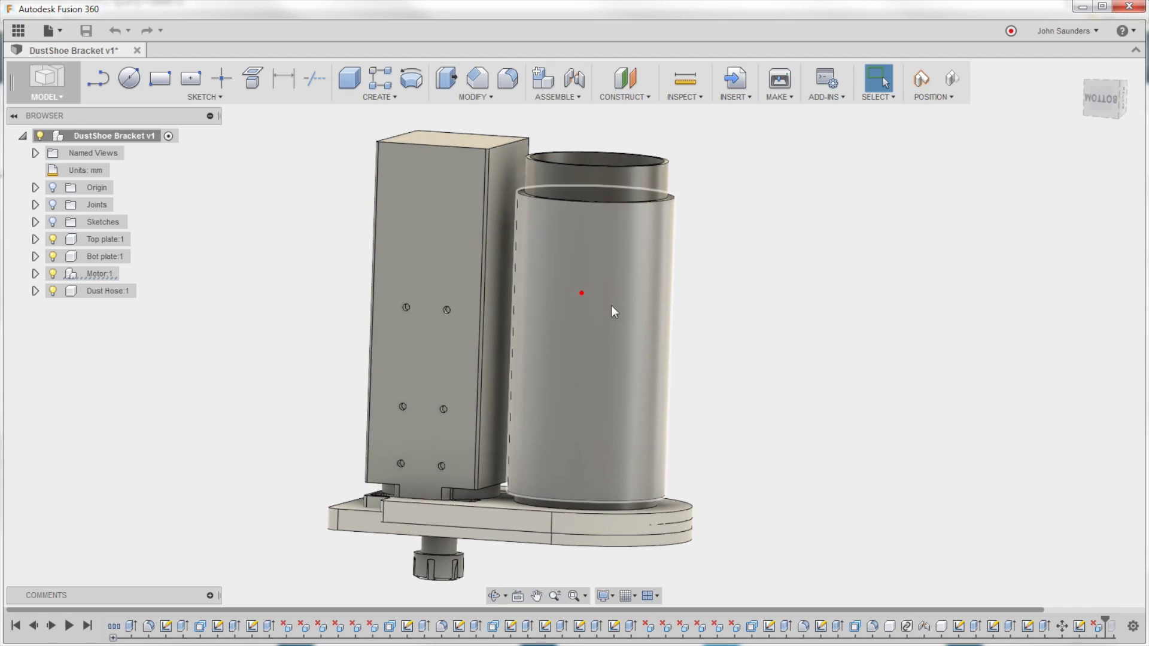
key("ctrl+z")
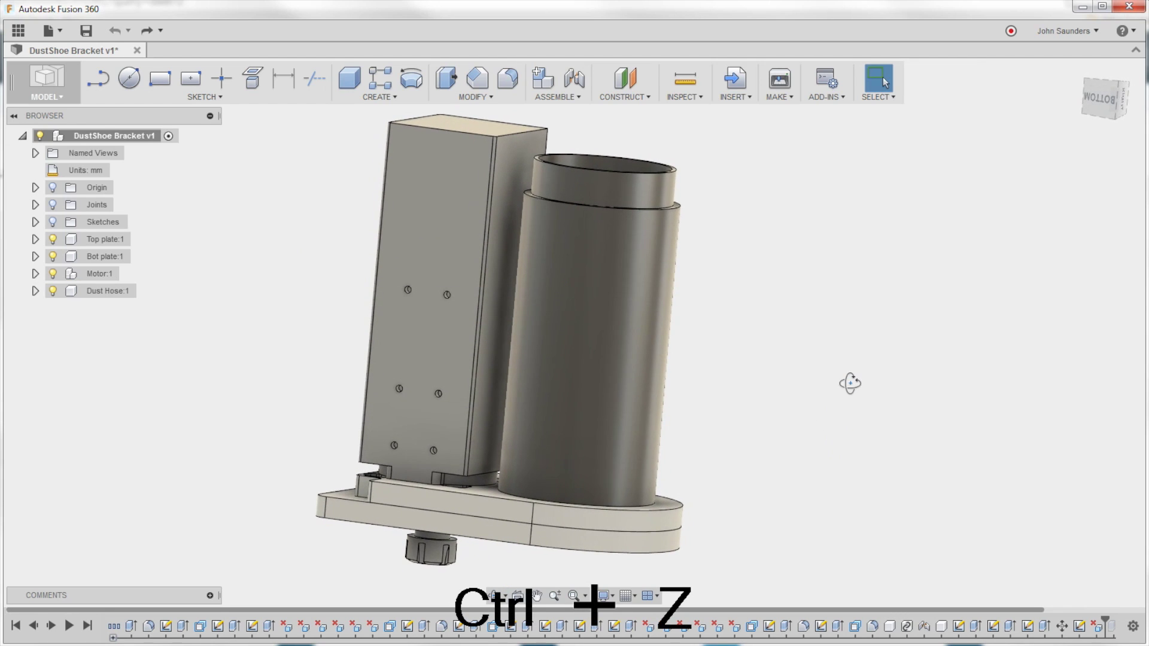
middle_click_drag(850, 383, 829, 392, "shift")
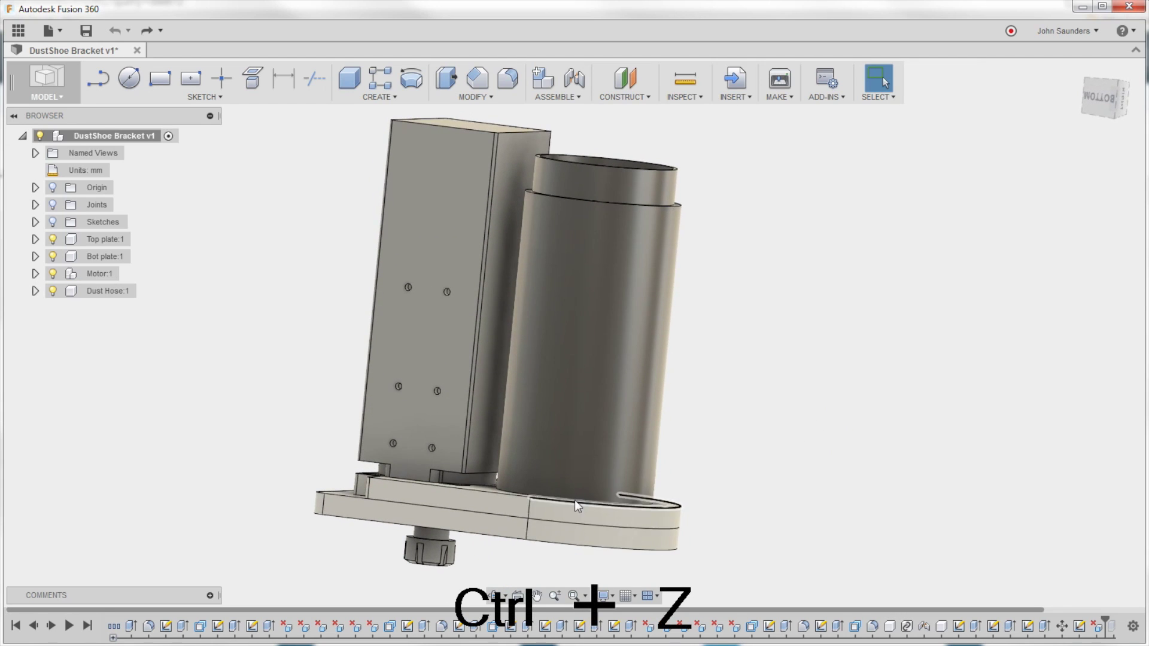
left_click(54, 275)
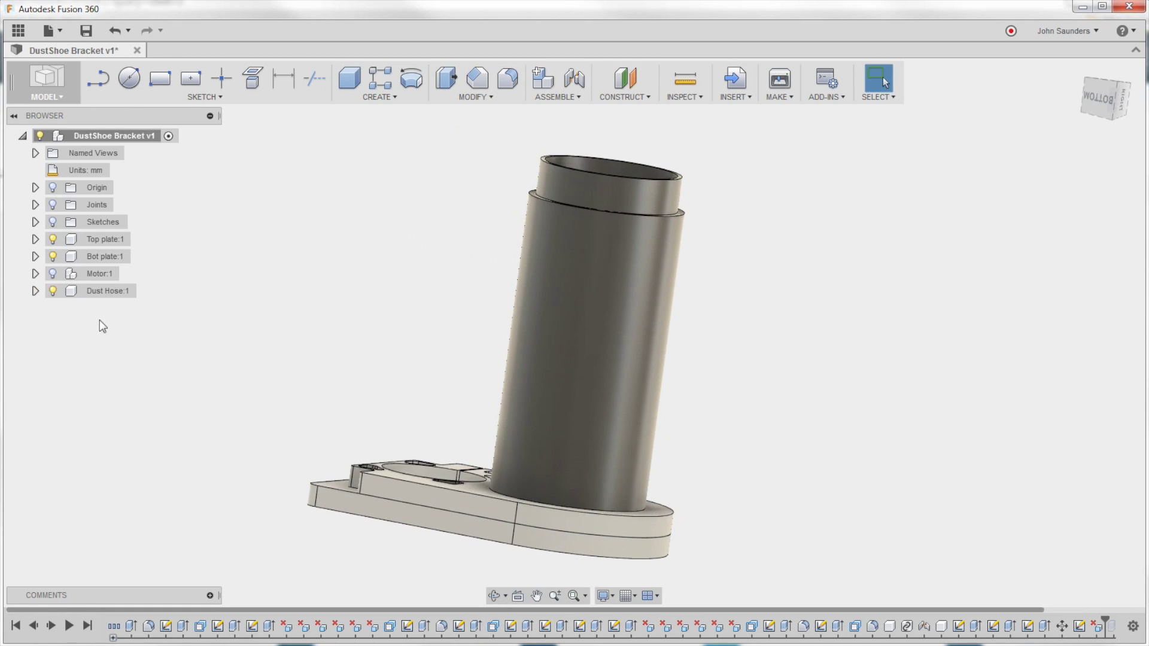
left_click(53, 291)
middle_click_drag(198, 335, 509, 341, "shift")
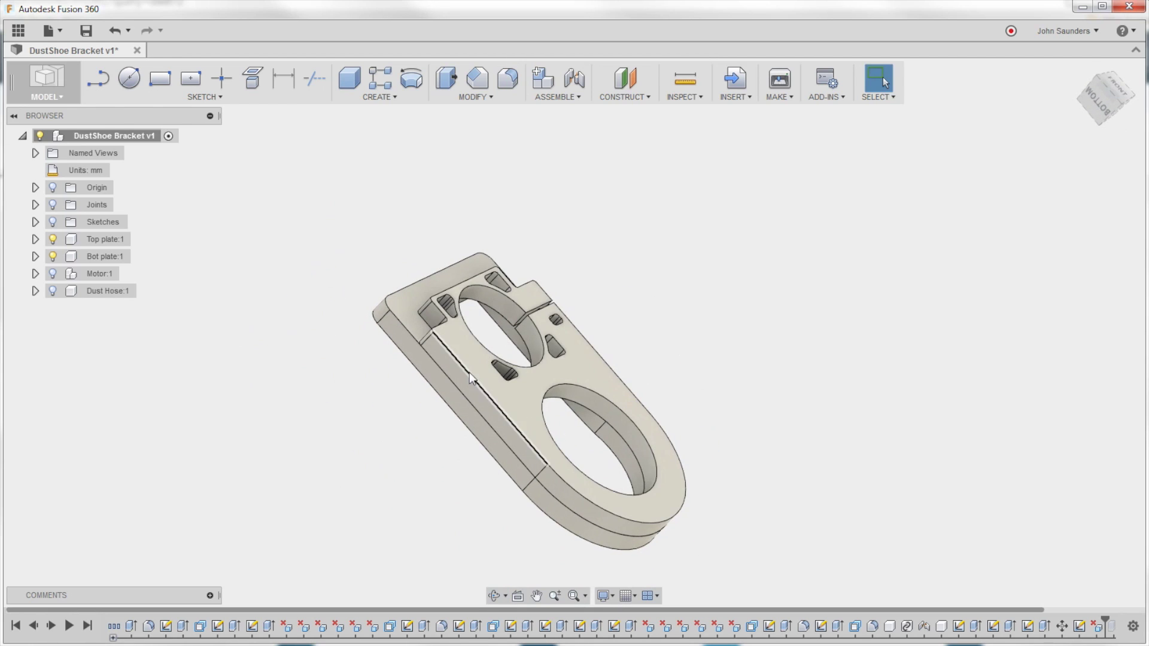
Step: Reset to an upright three-quarter view with motor and dust hose hidden, undoing a stray plate move
middle_click_drag(672, 288, 474, 383, "shift")
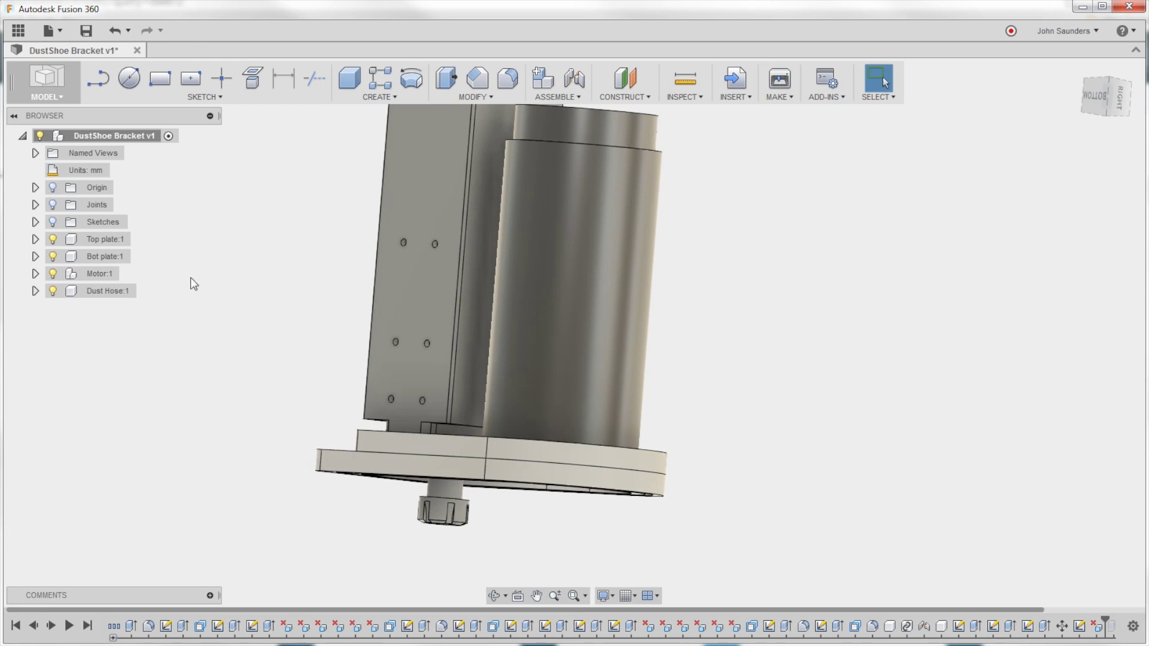
key("F6")
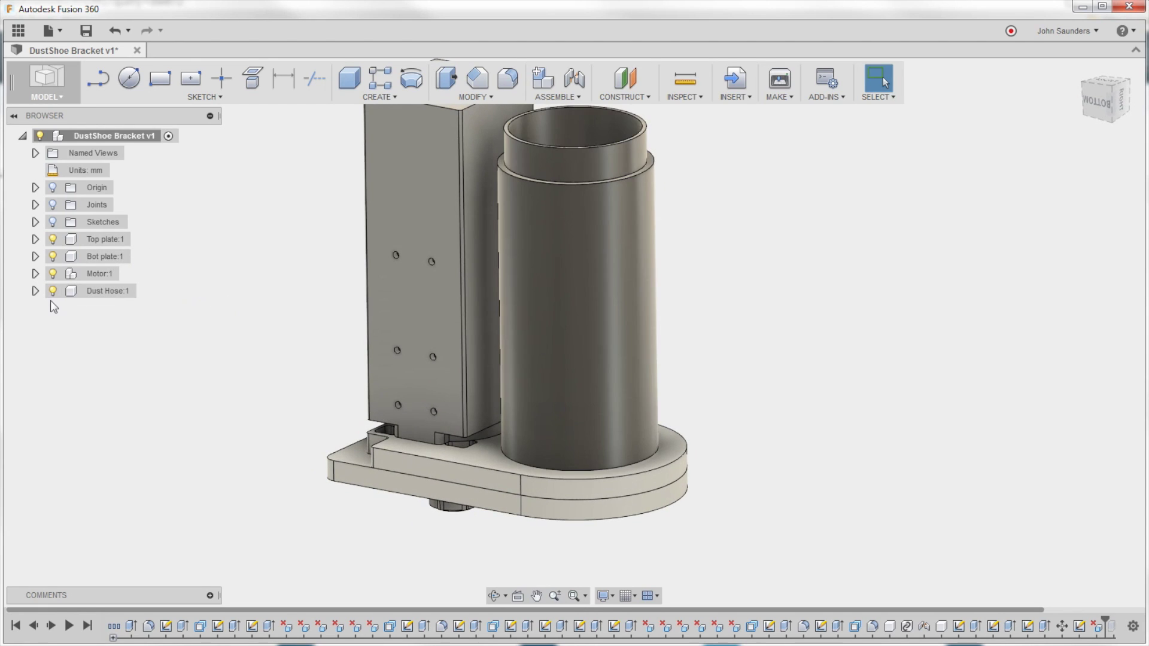
left_click(53, 291)
left_click(52, 274)
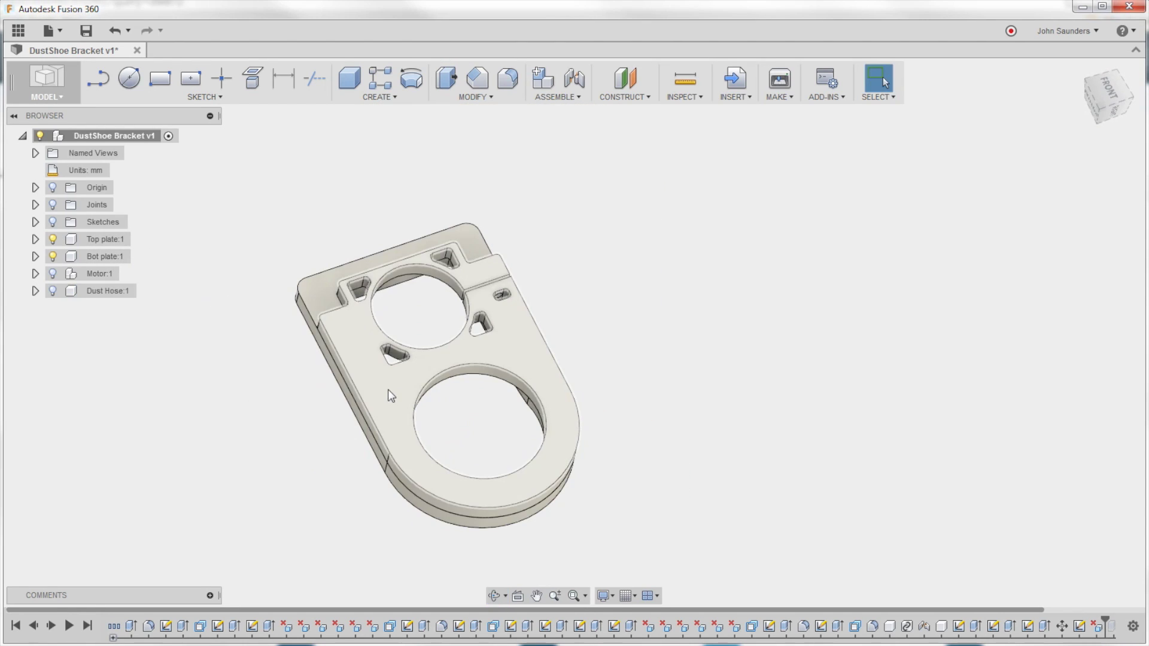
left_click_drag(387, 389, 632, 317)
middle_click_drag(632, 317, 626, 376, "shift")
key("ctrl+z")
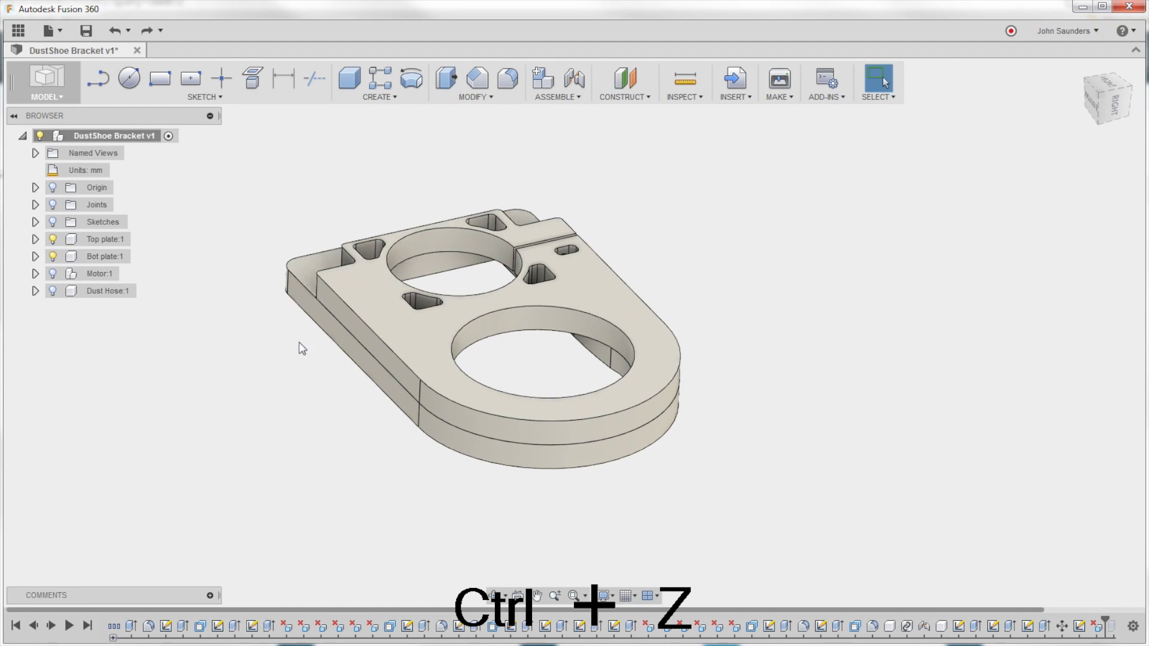
scroll(257, 421, "up", 5)
scroll(266, 436, "down", 5)
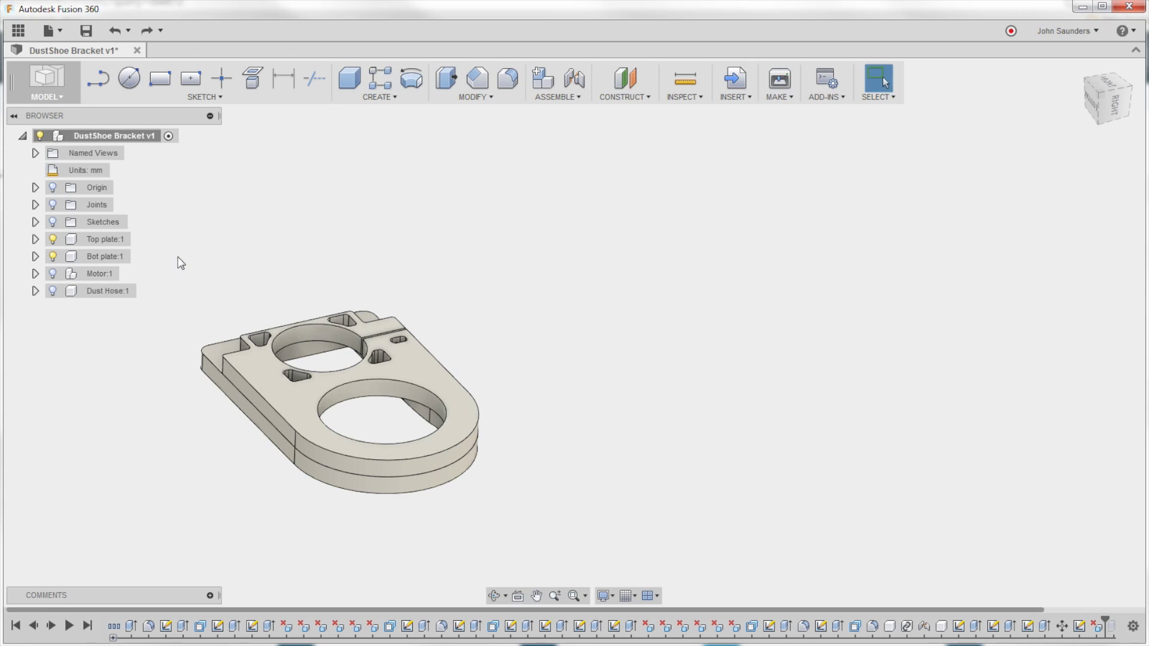
Step: Copy Top plate:1, paste it into the root component, and offset it 550 mm along Y
left_click(110, 241)
right_click(99, 240)
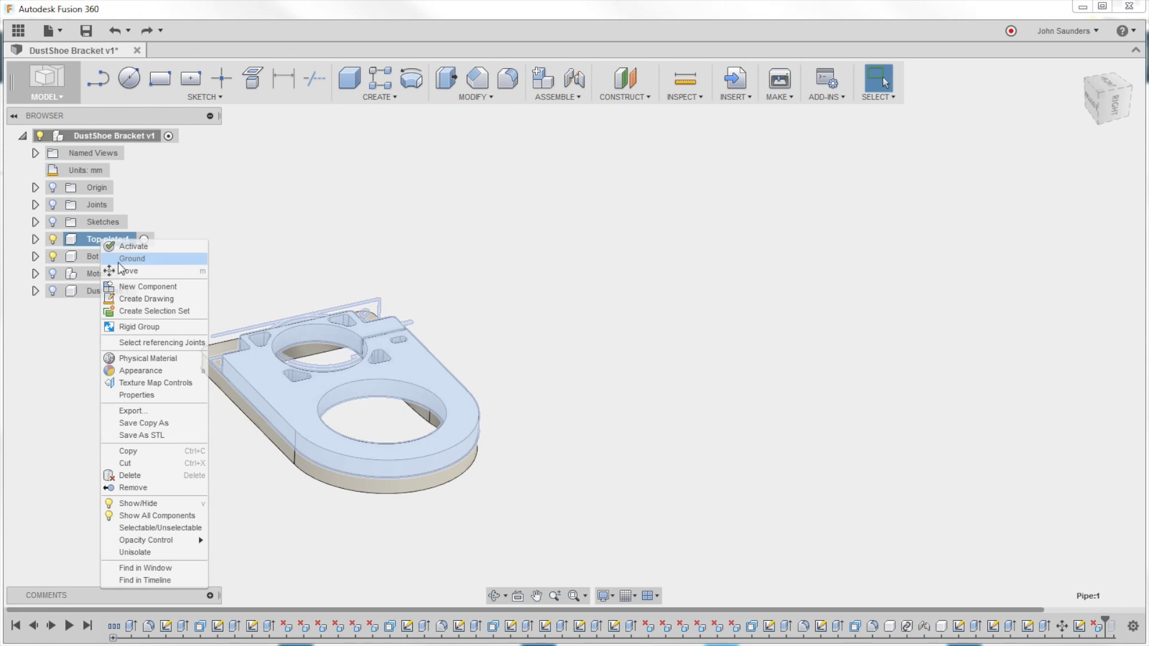
left_click(142, 453)
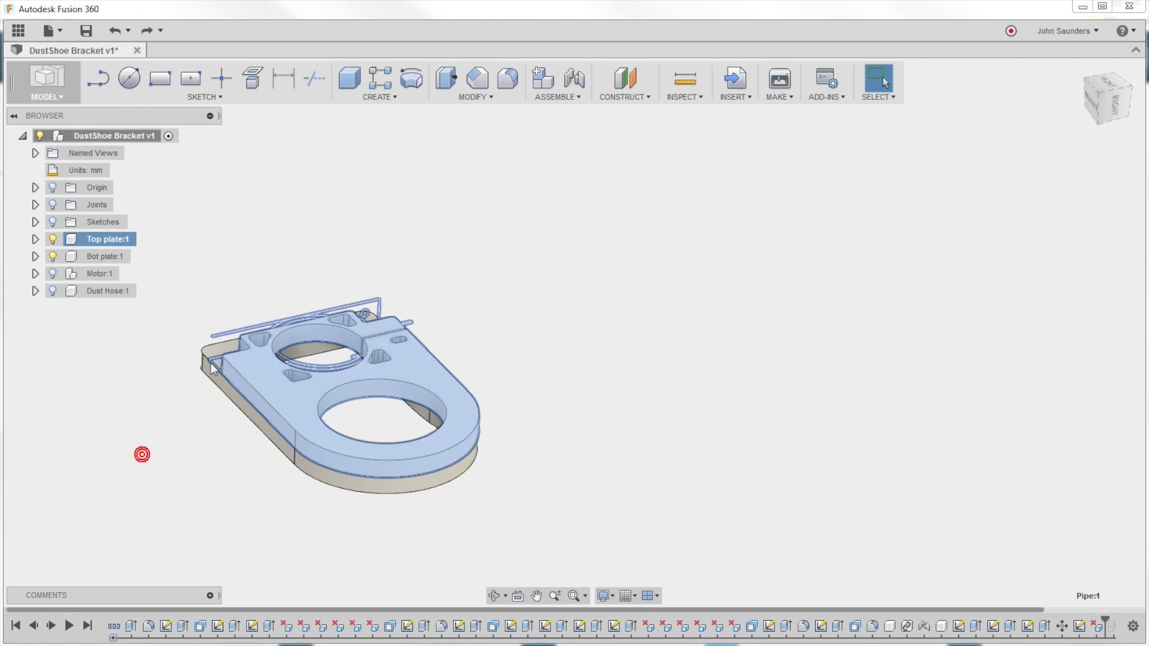
right_click(95, 137)
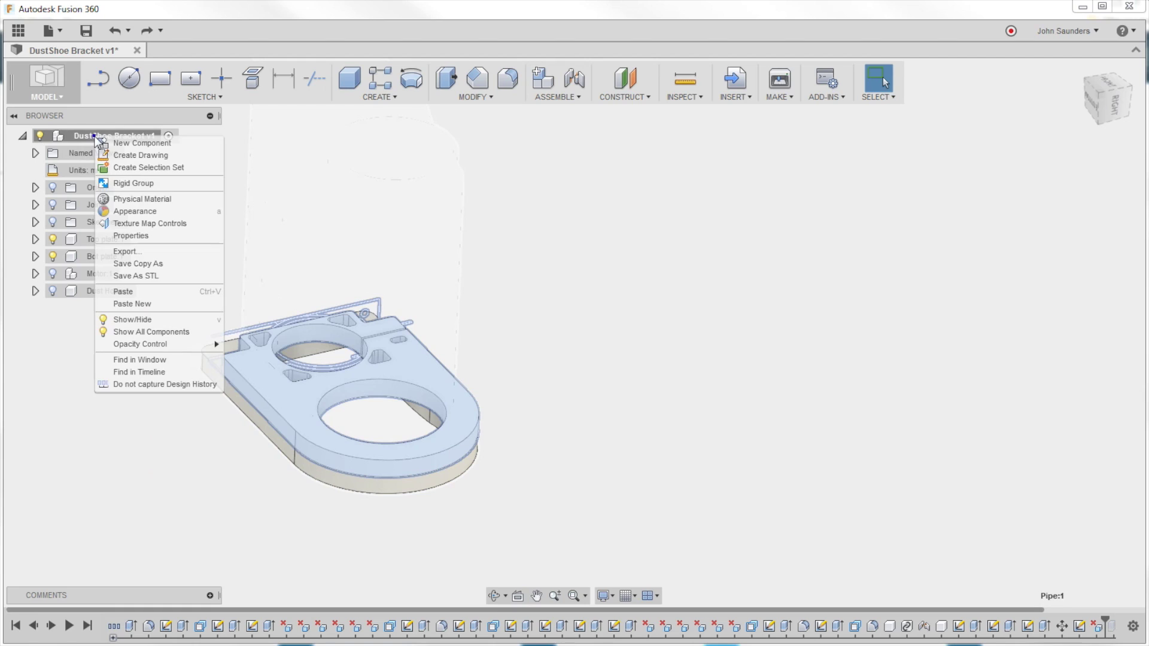
left_click(179, 294)
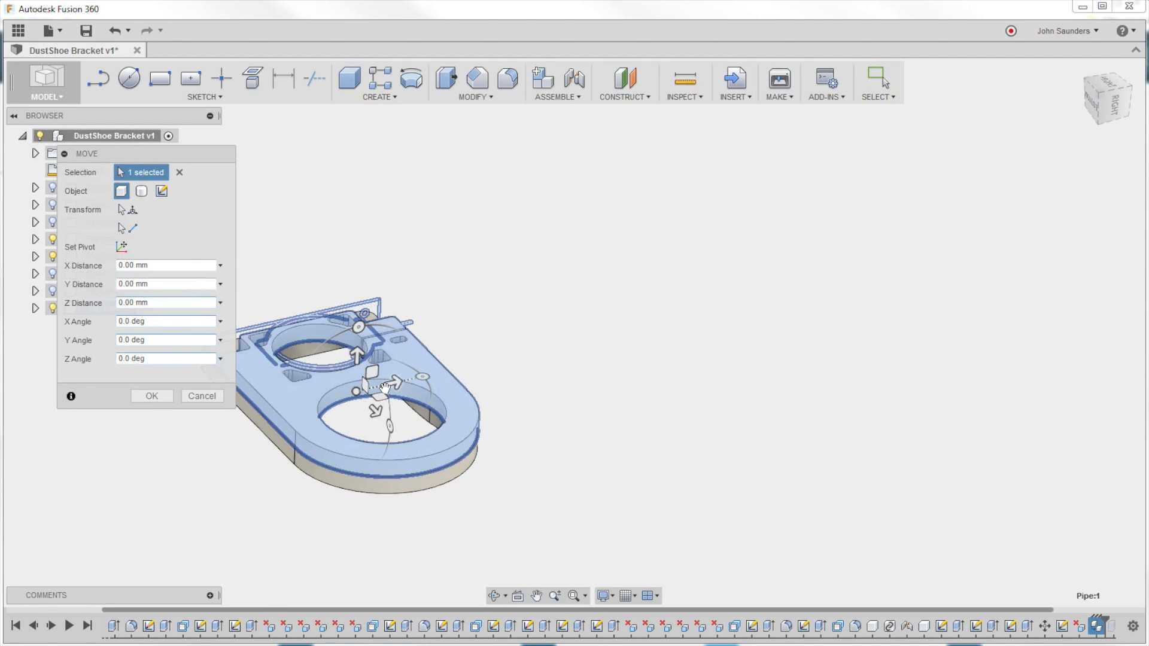
left_click_drag(385, 388, 748, 246)
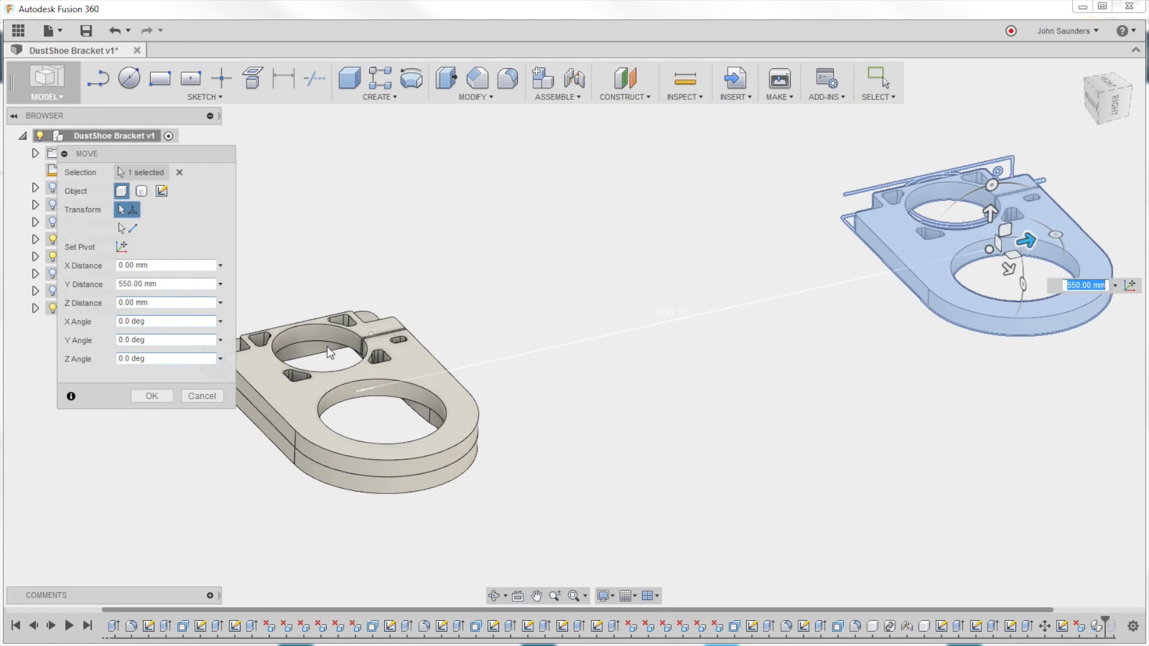
left_click(146, 396)
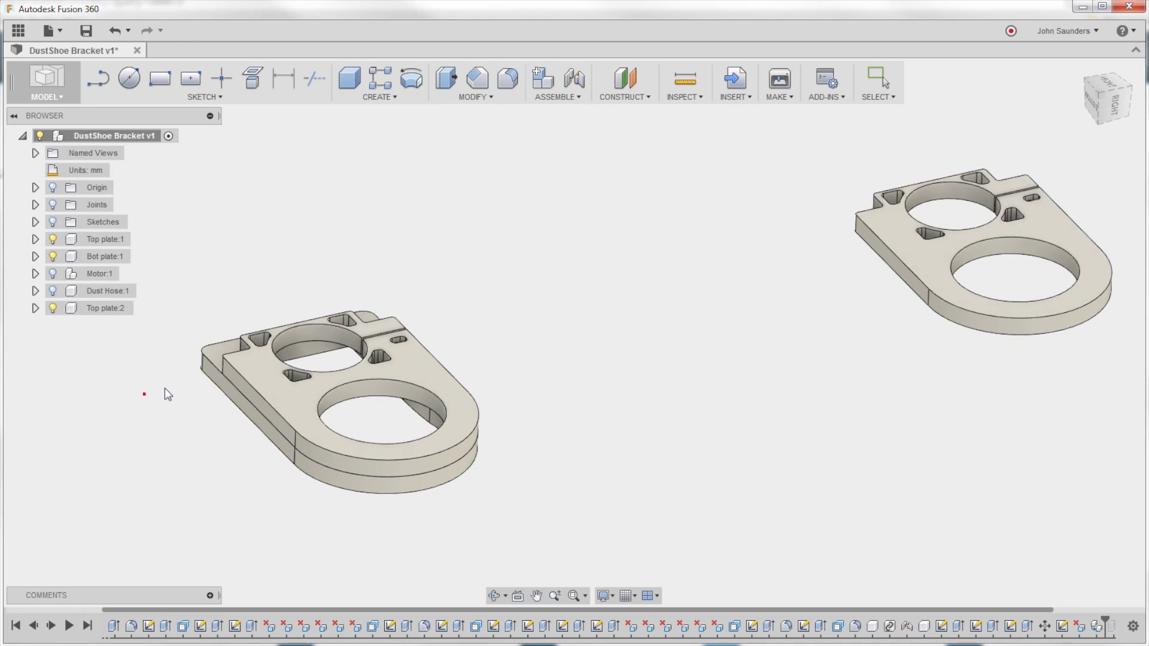
Step: Copy Bot plate:1, paste it into the root component, and offset it 375 mm along Y
left_click(103, 257)
right_click(103, 257)
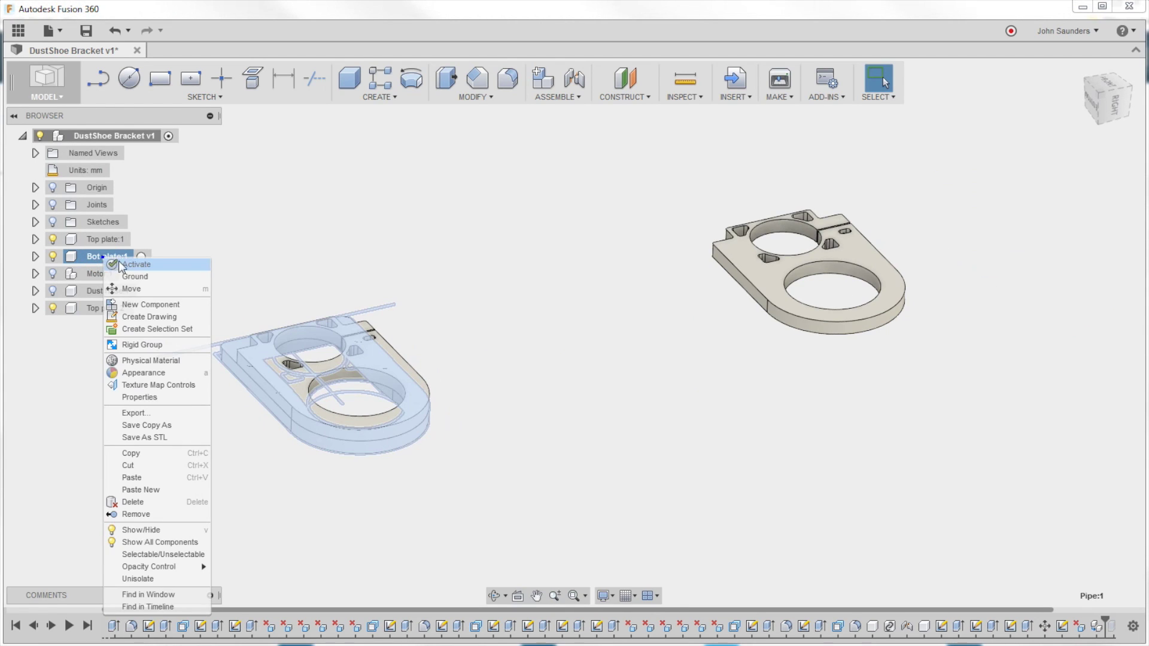
left_click(146, 453)
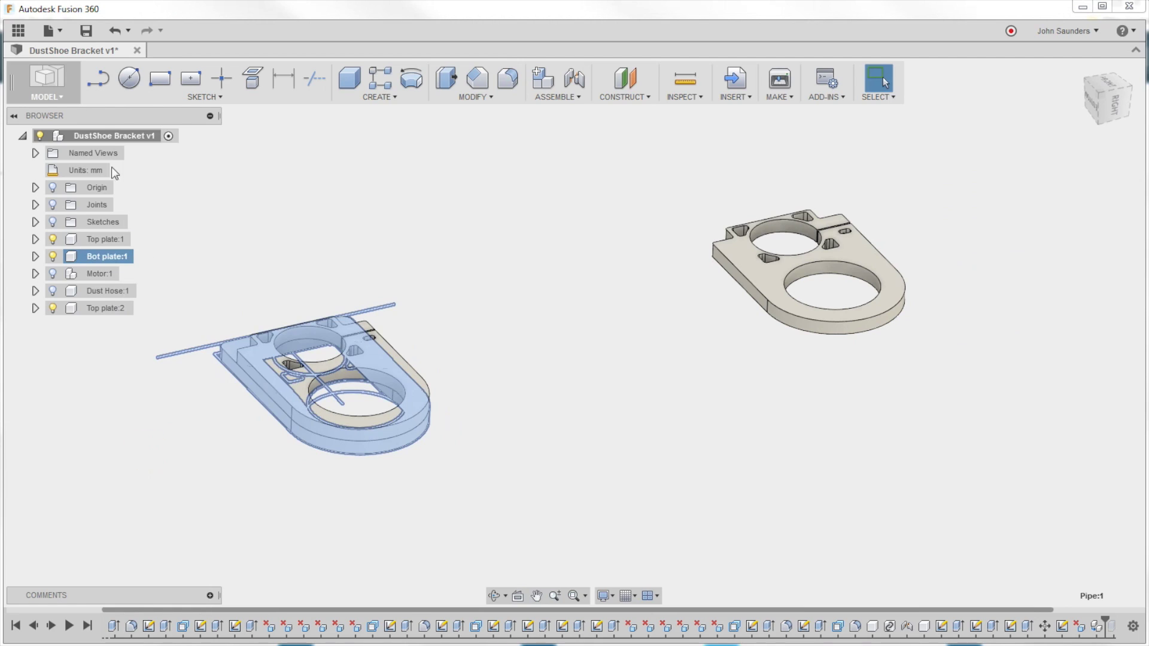
right_click(102, 141)
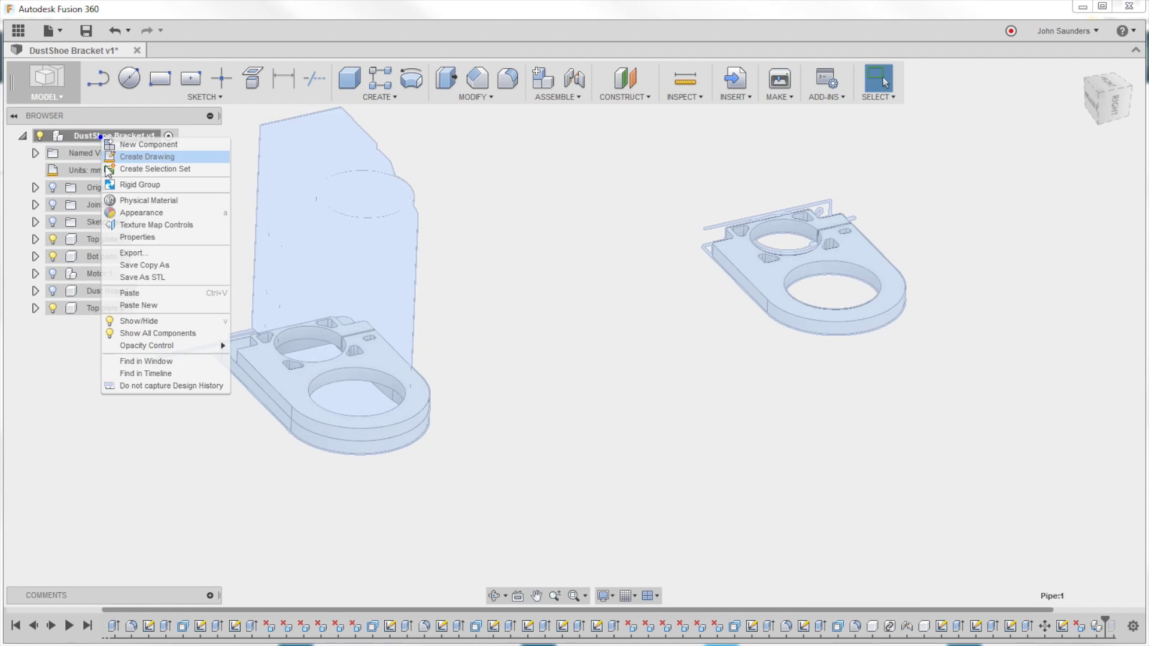
left_click(142, 292)
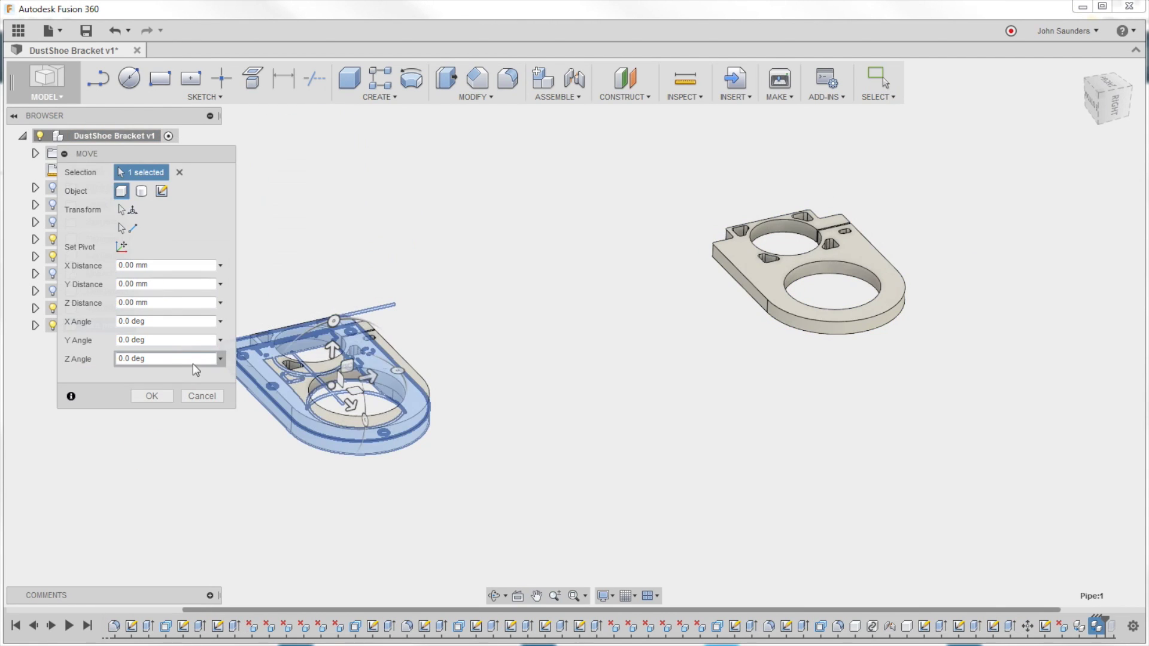
left_click_drag(366, 376, 690, 303)
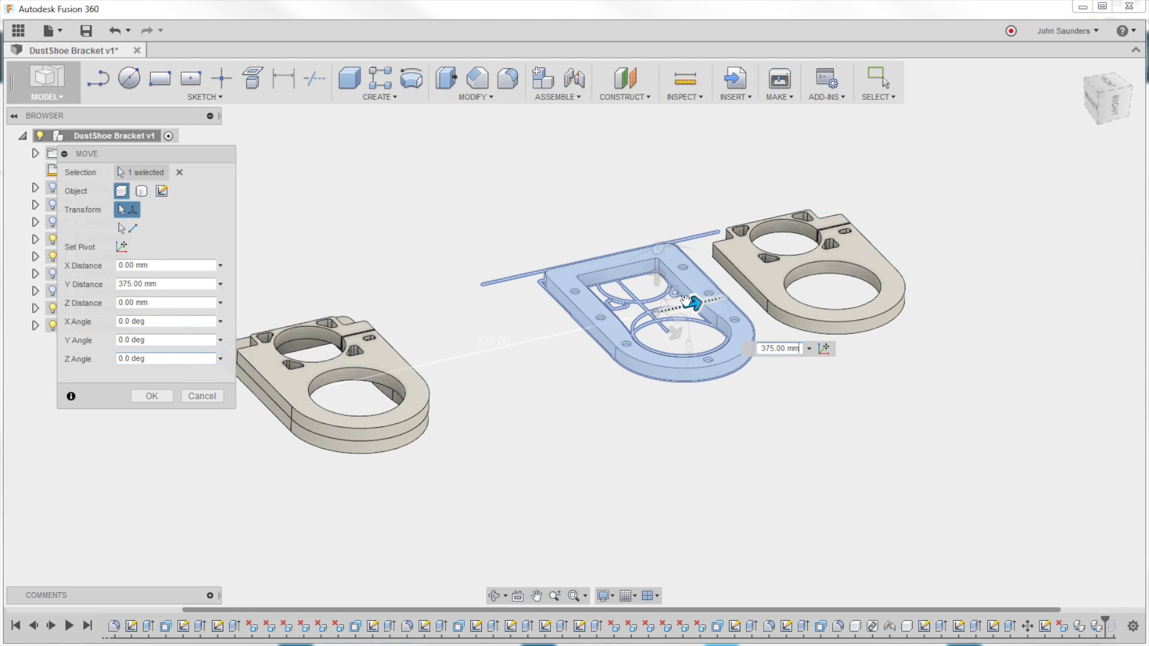
left_click(167, 399)
mouse_move(454, 333)
middle_mouse_down("shift")
mouse_move(406, 372)
mouse_move(426, 316)
mouse_move(442, 334)
middle_mouse_up("shift")
key("Escape")
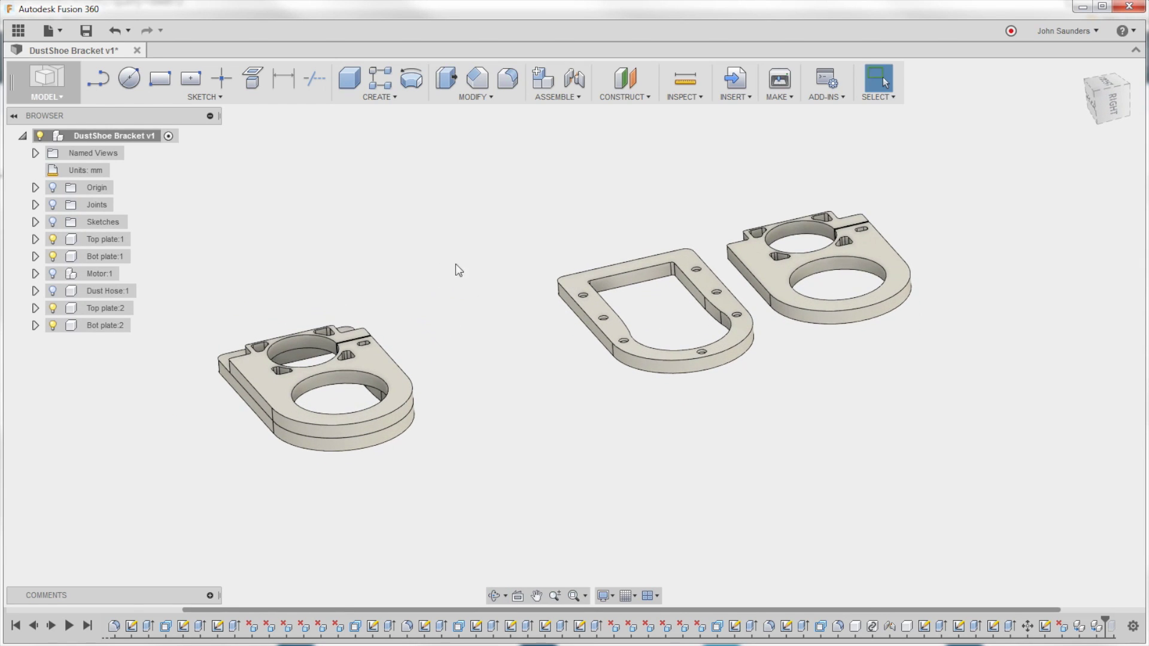
right_click(576, 280)
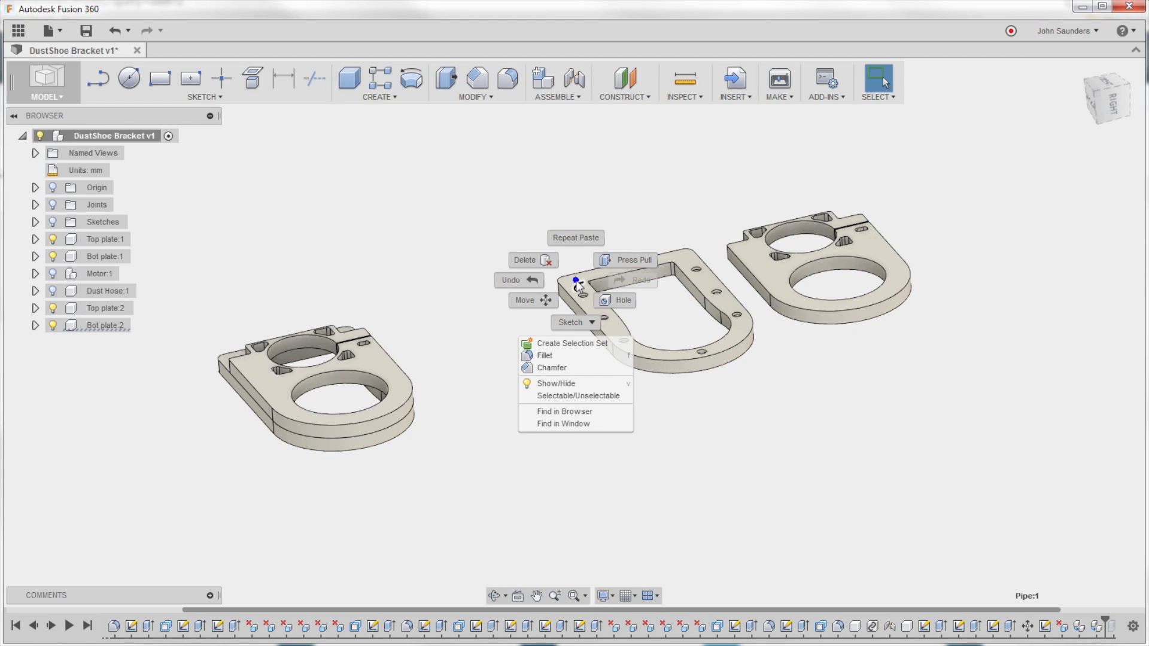
left_click(541, 299)
left_click_drag(628, 287, 593, 305)
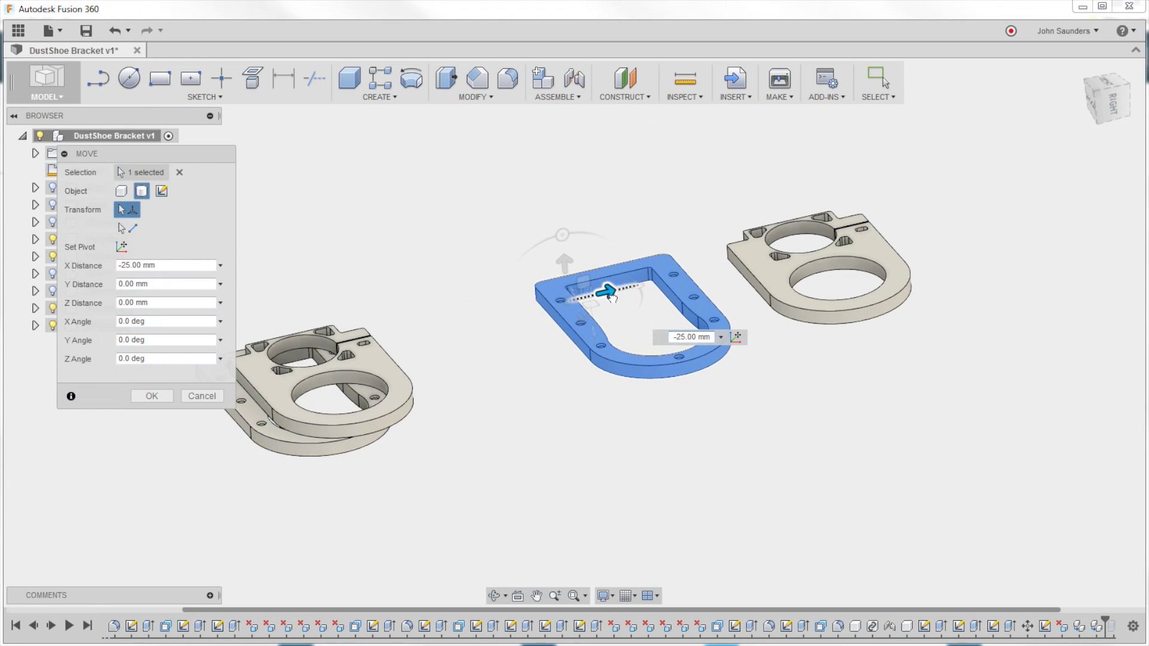
left_click(204, 396)
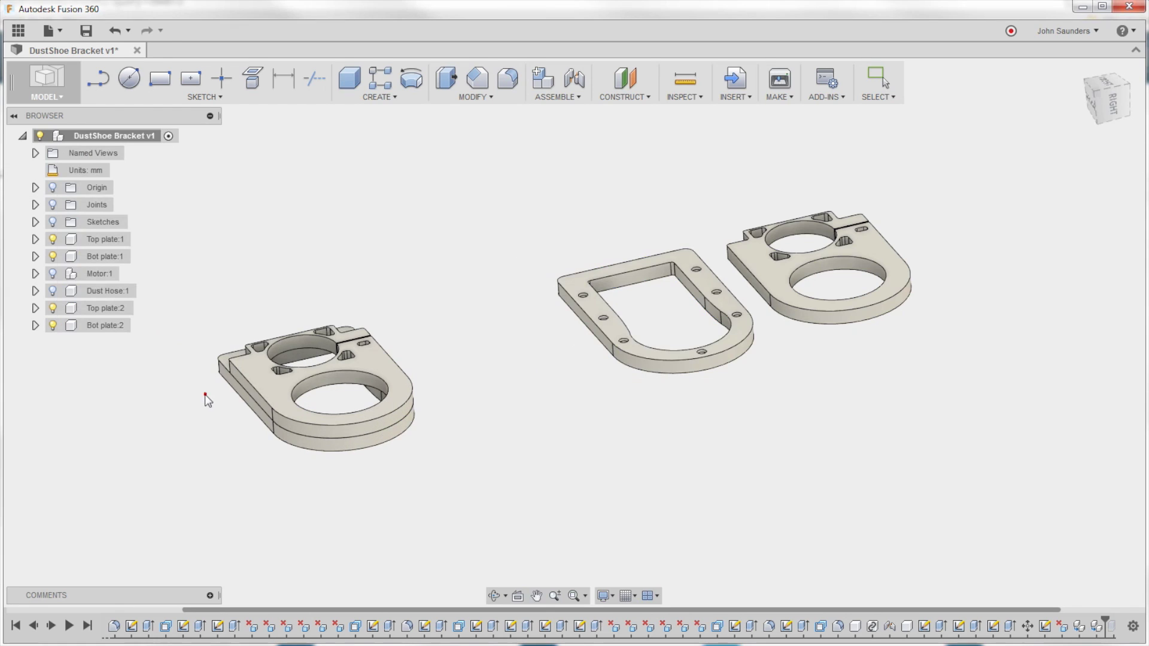
left_click(1113, 102)
scroll(727, 356, "up", 2)
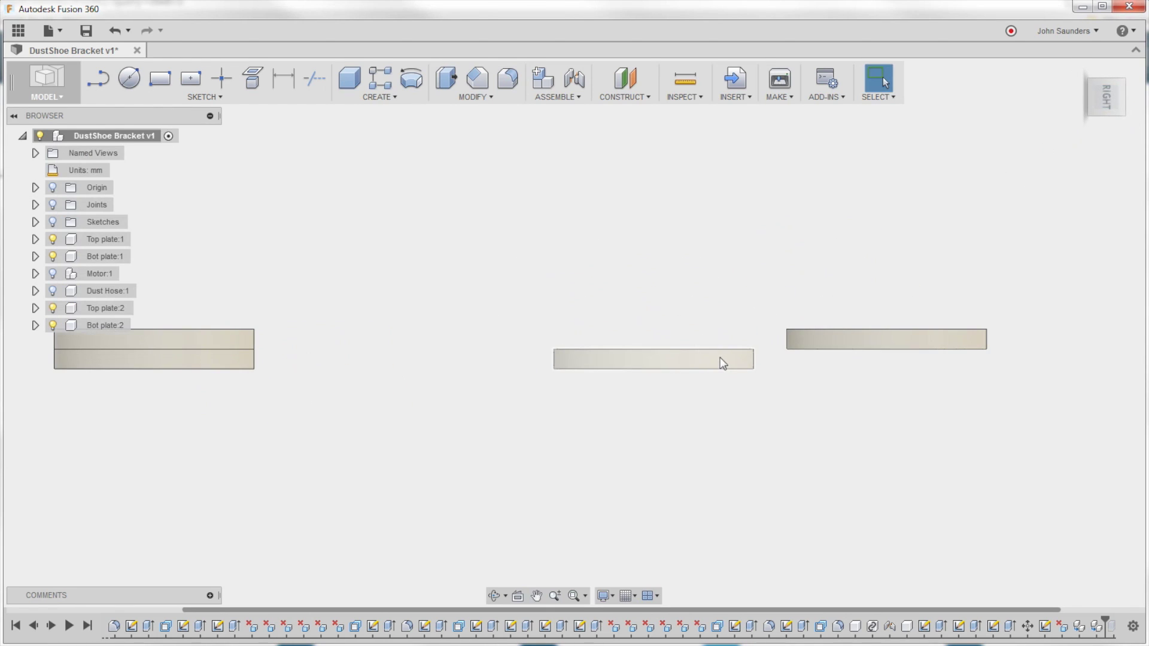
left_click_drag(807, 346, 808, 382)
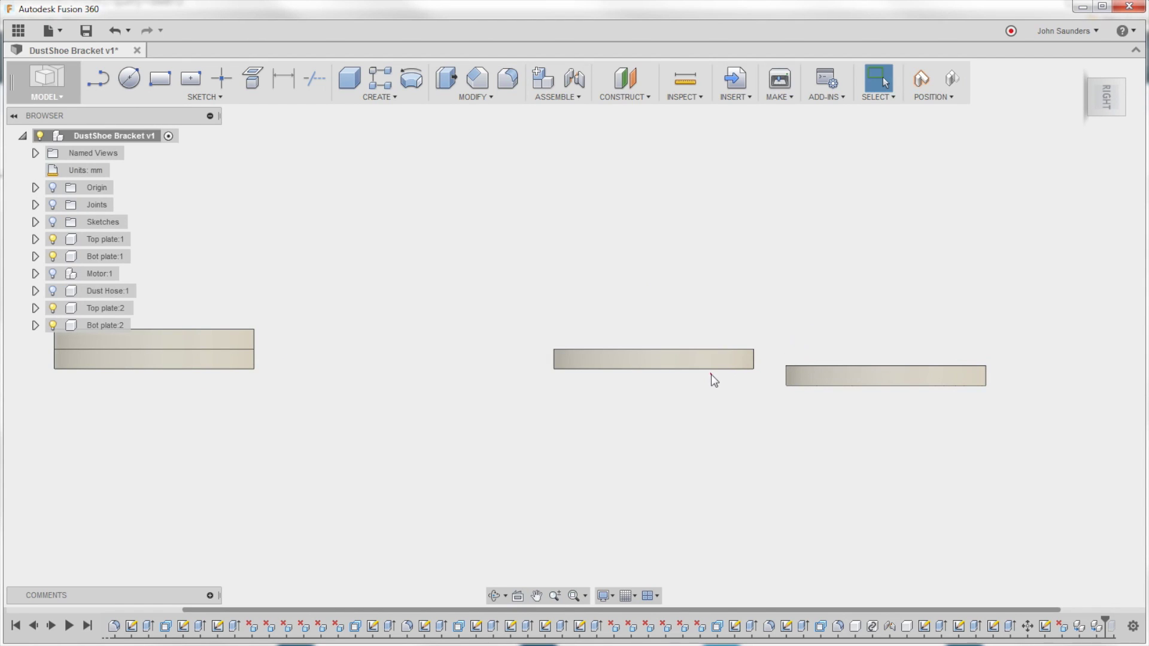
left_click_drag(690, 365, 658, 372)
mouse_move(808, 369)
left_mouse_down()
mouse_move(803, 339)
mouse_move(728, 366)
mouse_move(826, 359)
left_mouse_up()
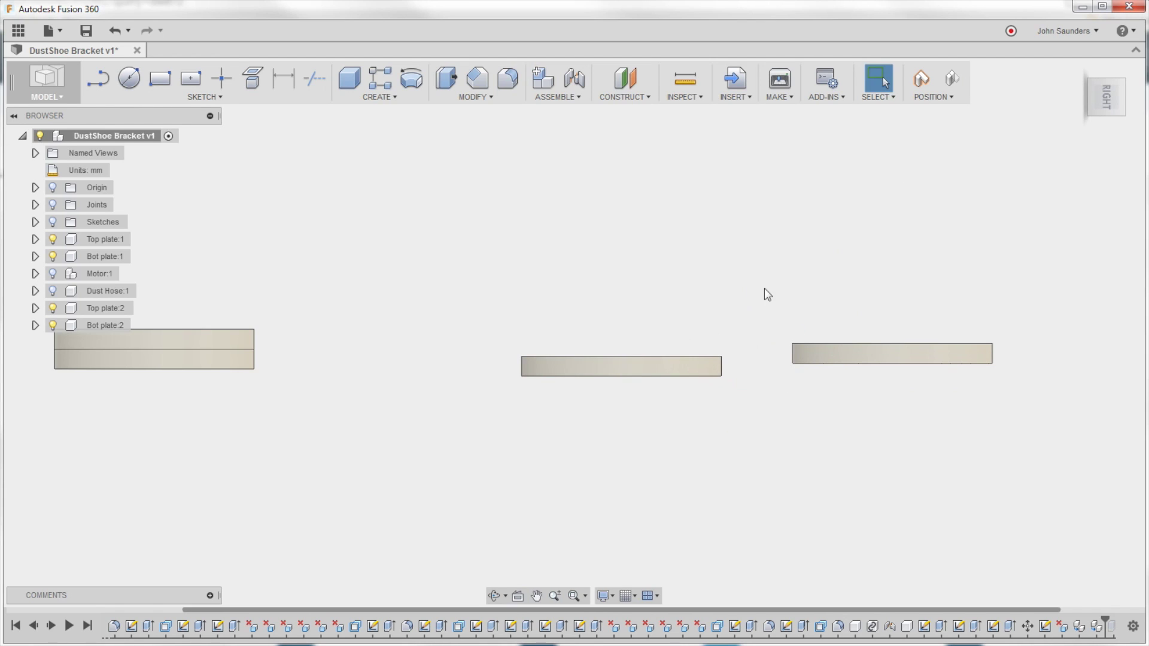
left_click(952, 79)
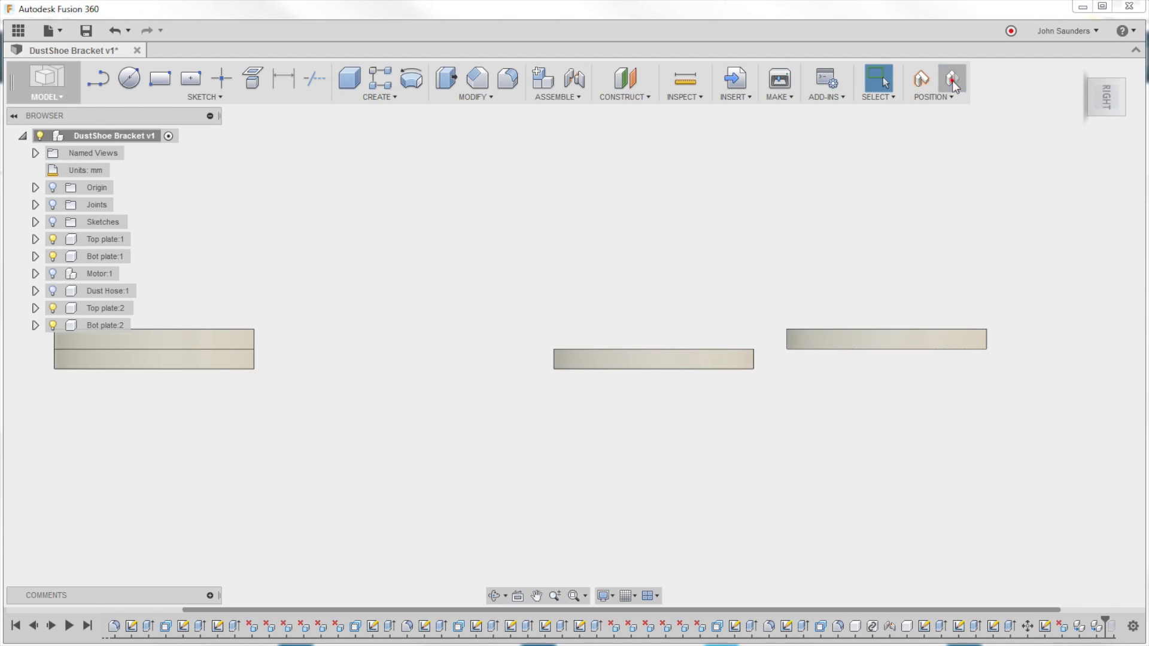
scroll(781, 307, "up", 3)
left_click_drag(790, 307, 658, 359)
scroll(637, 282, "down", 3)
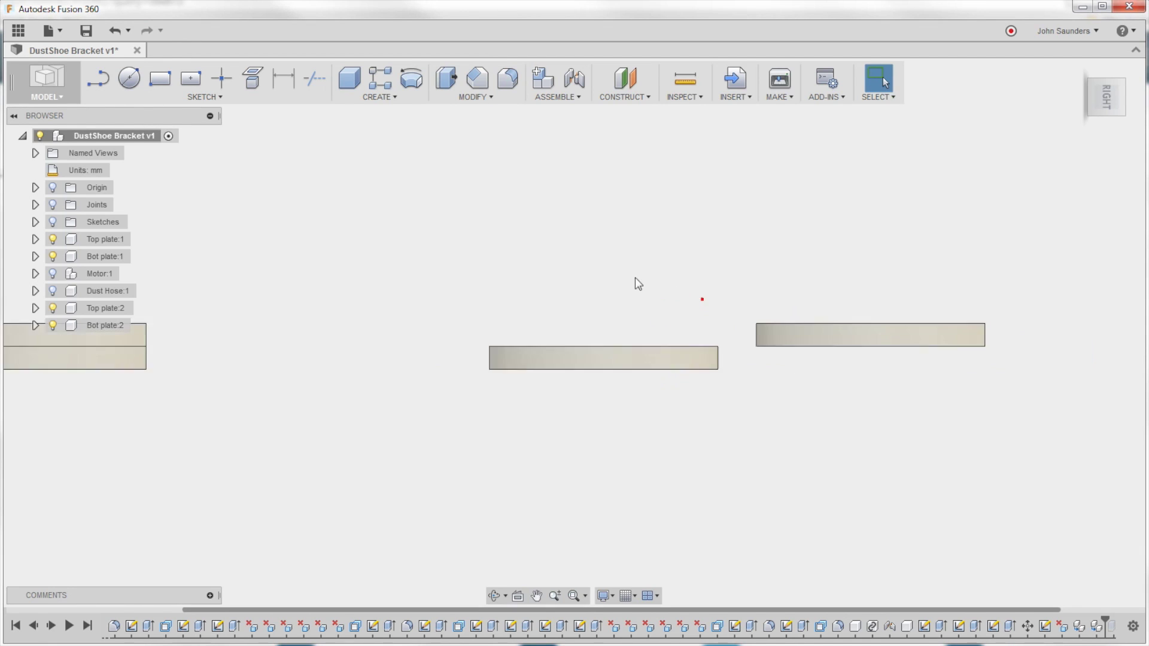
middle_click_drag(637, 283, 550, 208, "shift")
Step: Start a Planar joint from the D-plate's origin to the round-holed plate's hole centre
key("j")
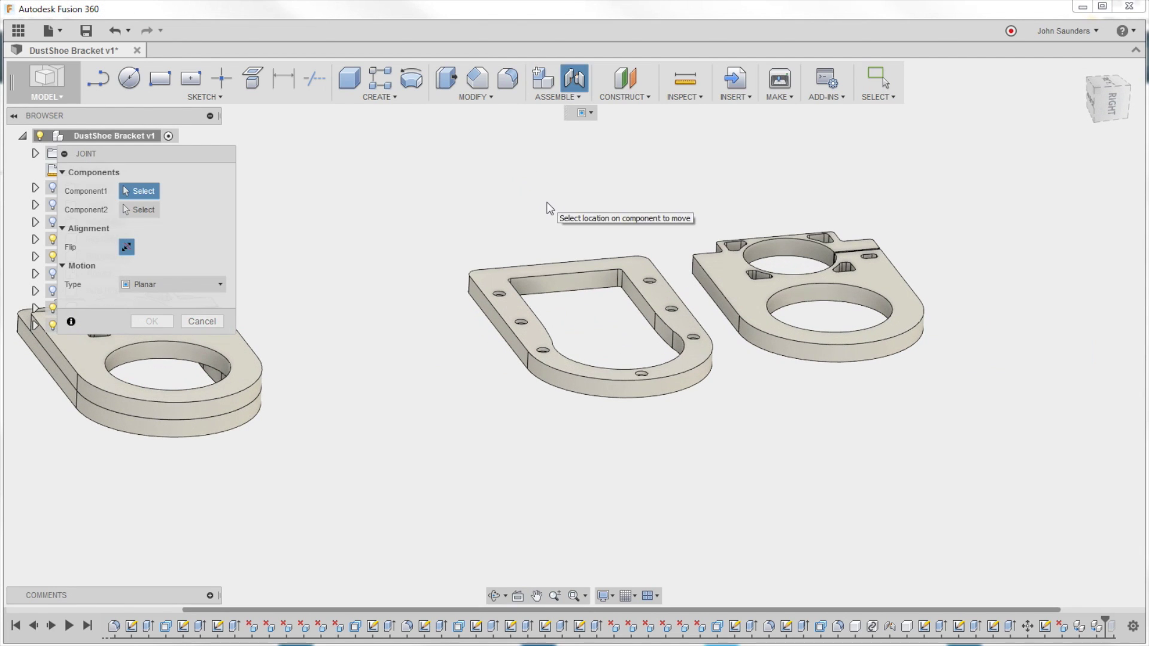
left_click(153, 286)
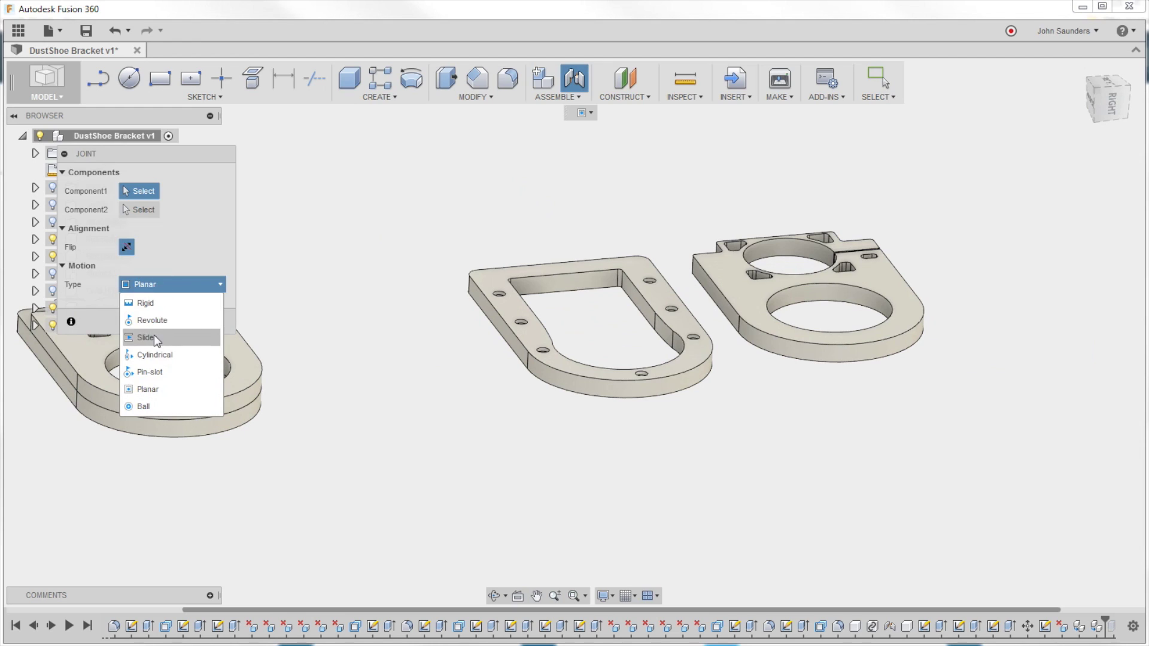
left_click(153, 389)
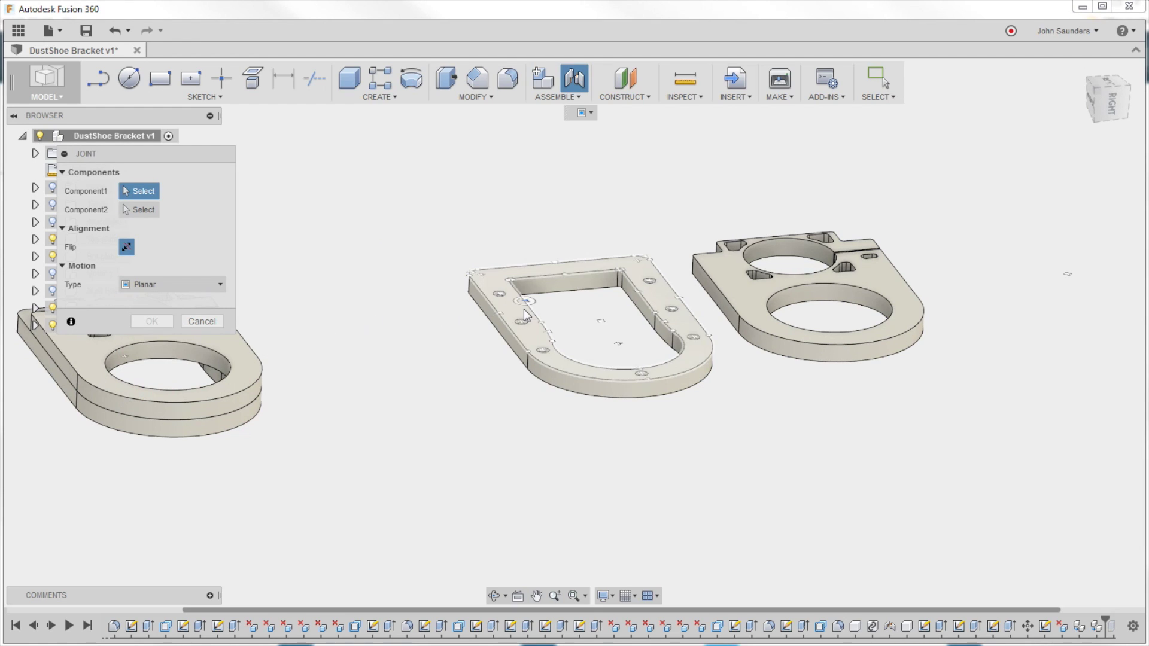
left_click(601, 324)
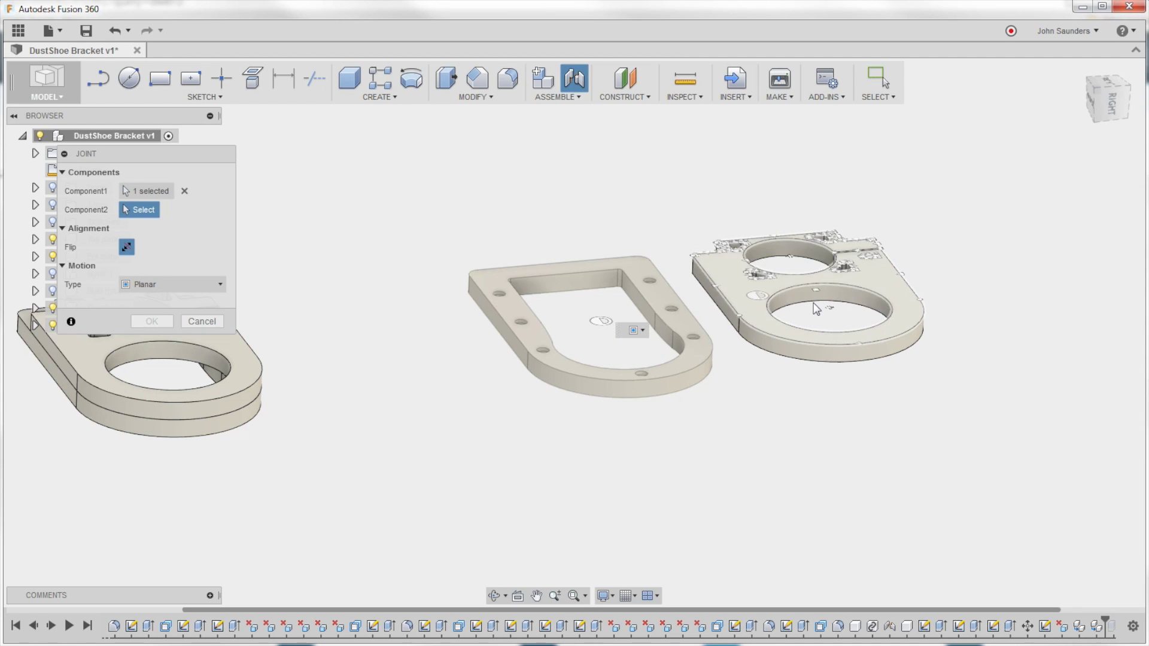
left_click(830, 310)
middle_click_drag(830, 308, 568, 372, "shift")
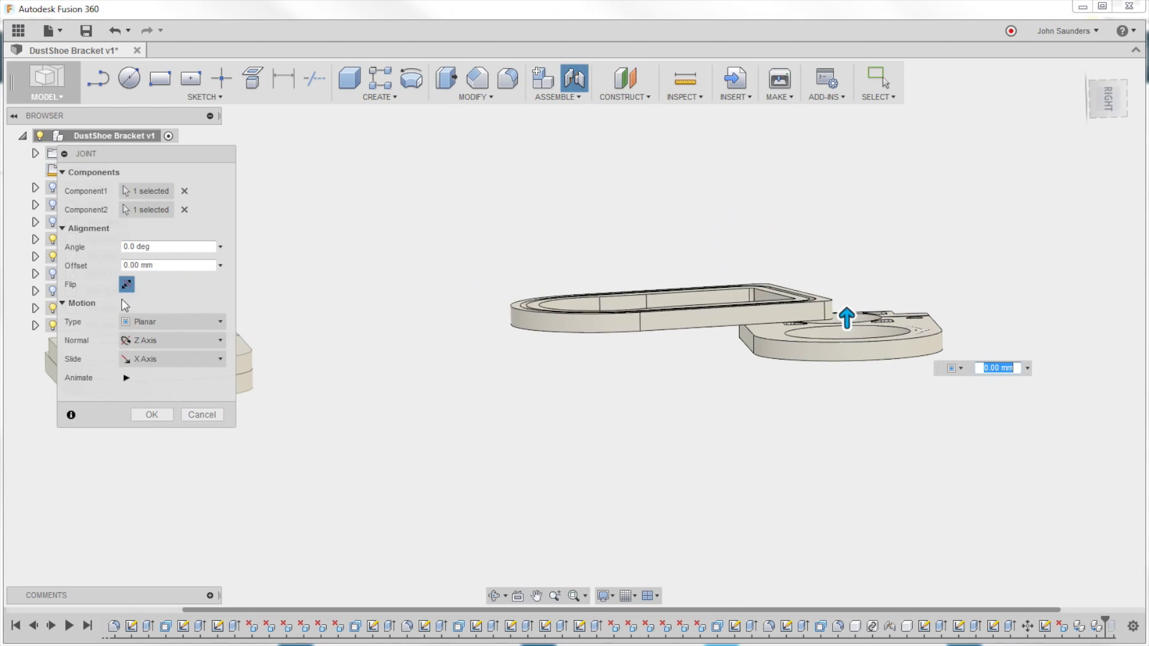
Step: Flip the joined plate, check the stacking in the Right view, and confirm the joint
left_click(128, 284)
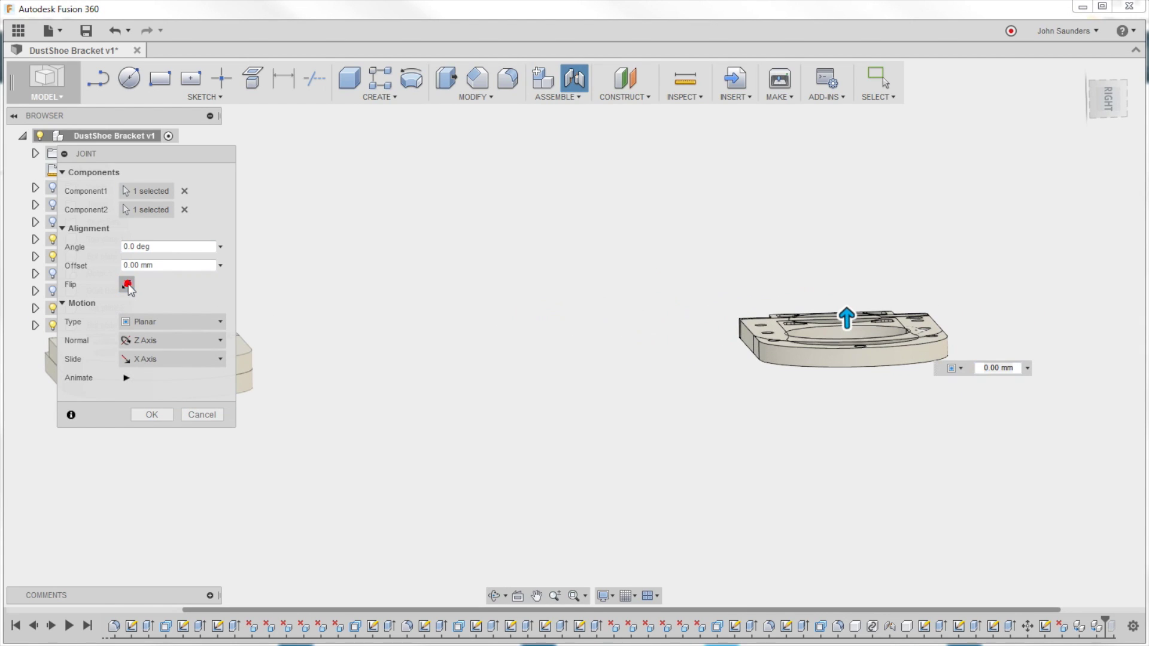
left_click(1121, 100)
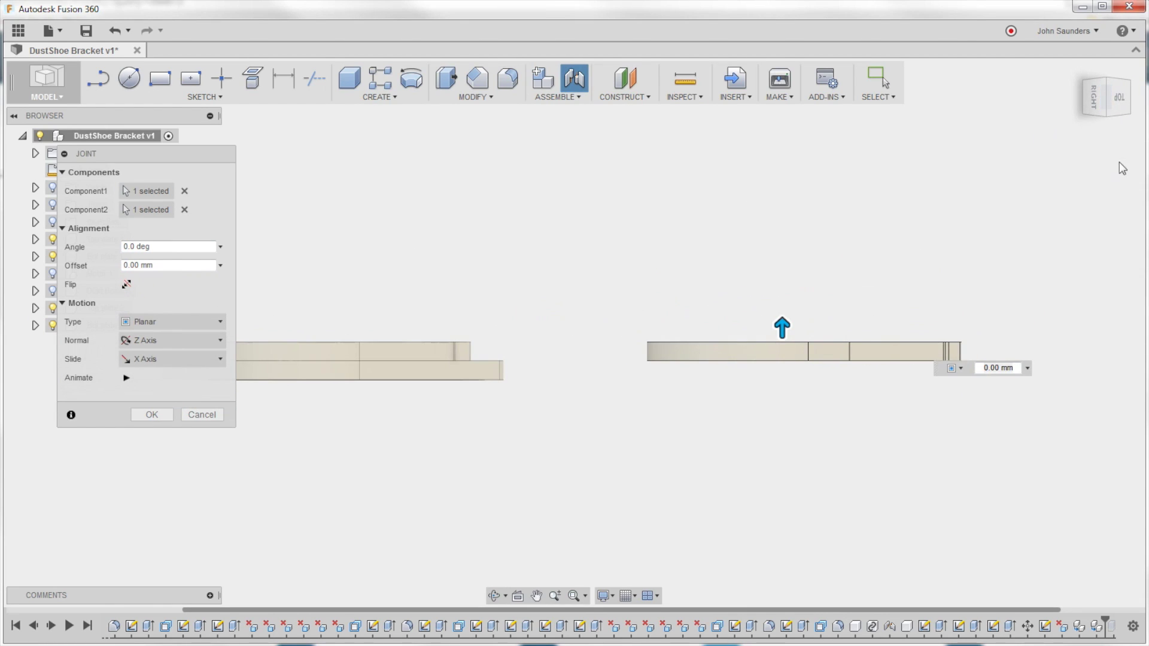
scroll(874, 351, "down", 2)
scroll(850, 326, "up", 3)
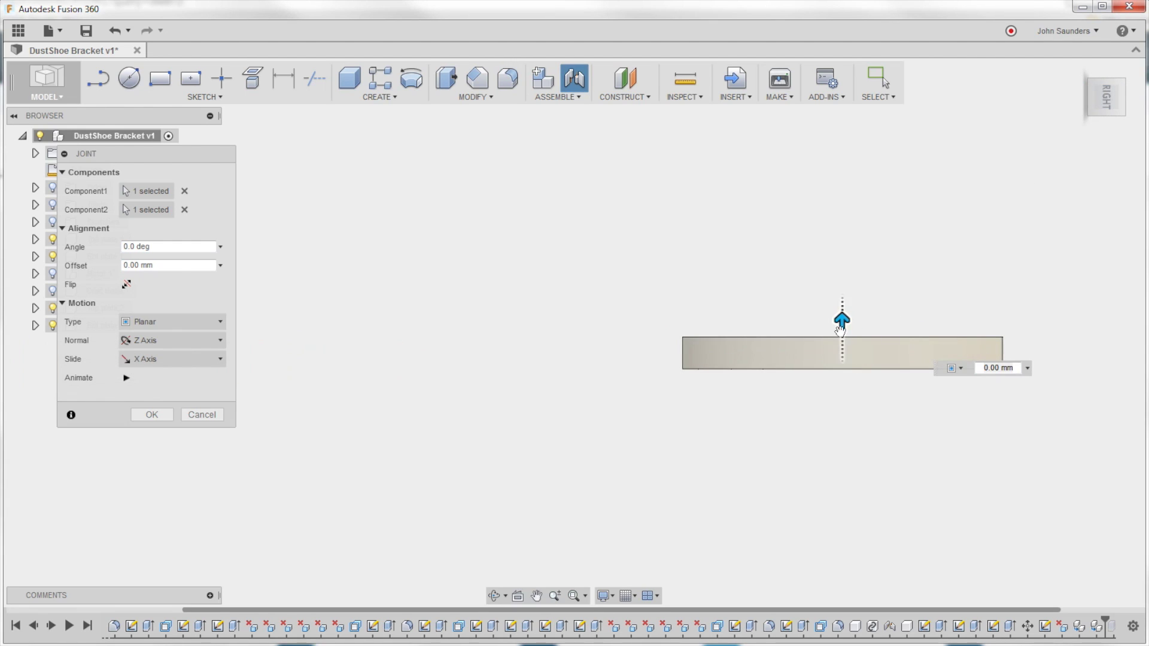
scroll(508, 315, "down", 3)
middle_click_drag(483, 288, 444, 387)
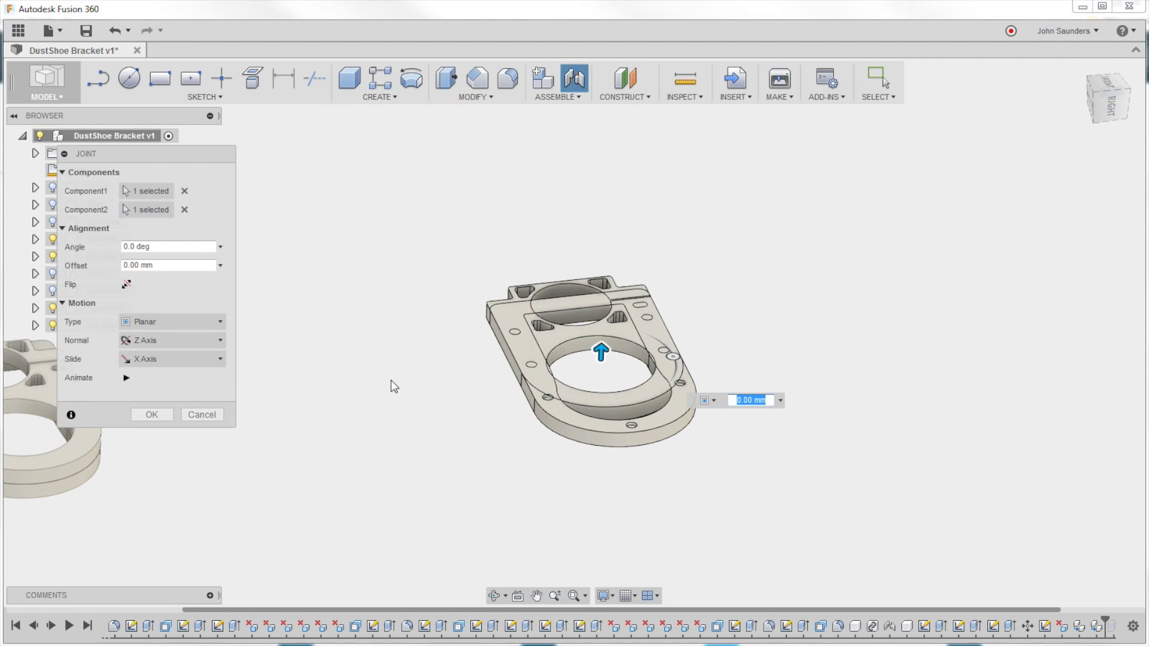
left_click(147, 415)
Step: Test the joined plate's motion, rename Top plate:2 to 'CUT', then undo the rename
mouse_move(588, 437)
left_mouse_down()
mouse_move(558, 428)
mouse_move(599, 426)
mouse_move(564, 412)
mouse_move(586, 426)
left_mouse_up()
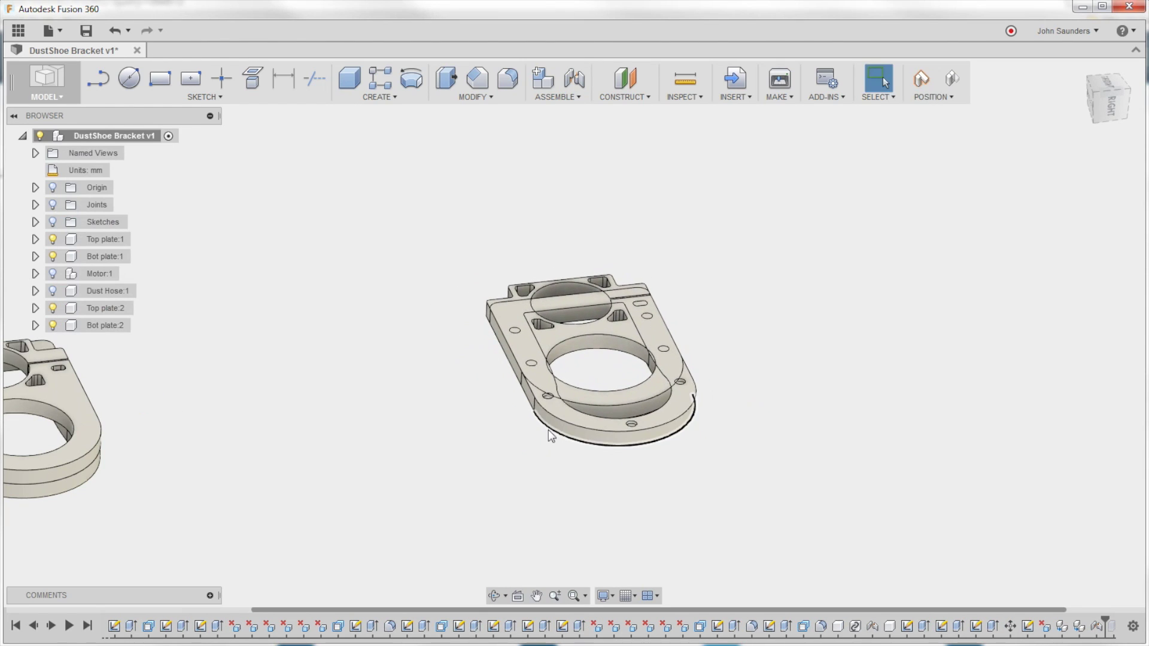
left_click(105, 307)
double_click(101, 308)
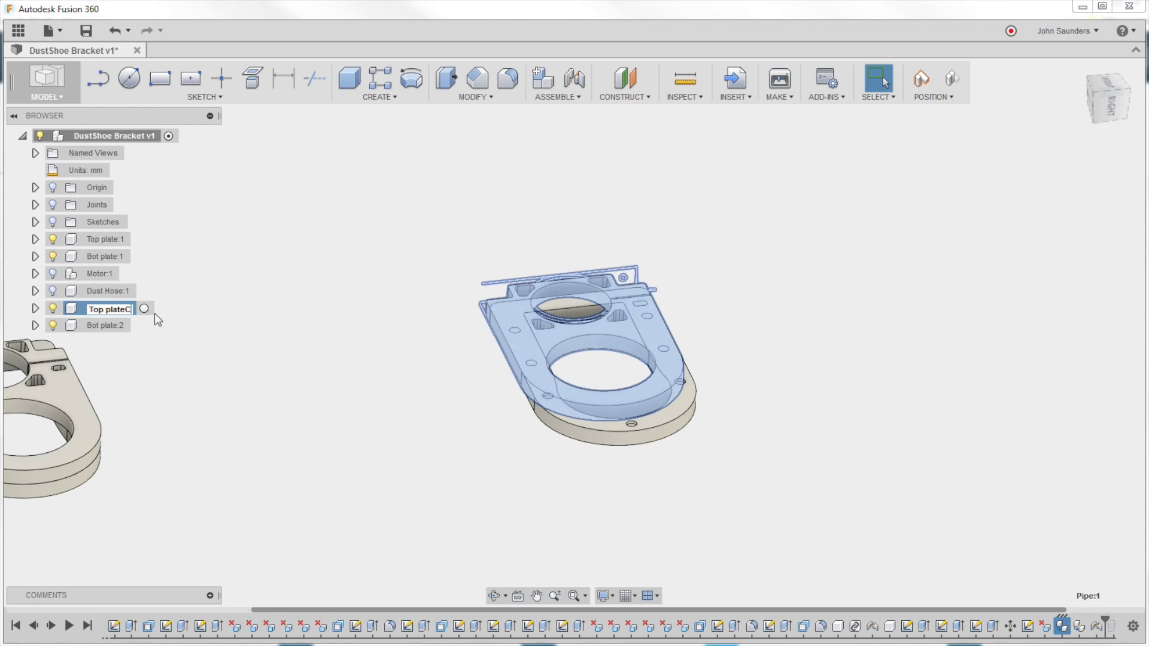
type("CUT")
key("Return")
left_click(86, 326)
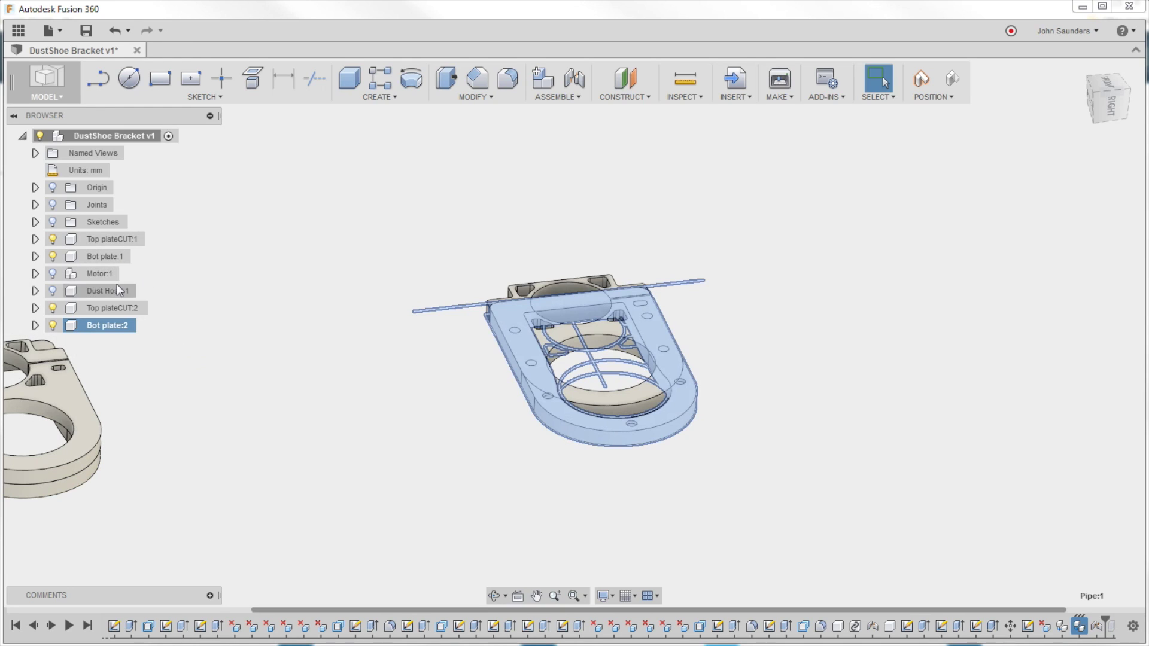
key("ctrl+z")
Step: Ground Top plate:2, keeping components in their previous positions
left_click(187, 311)
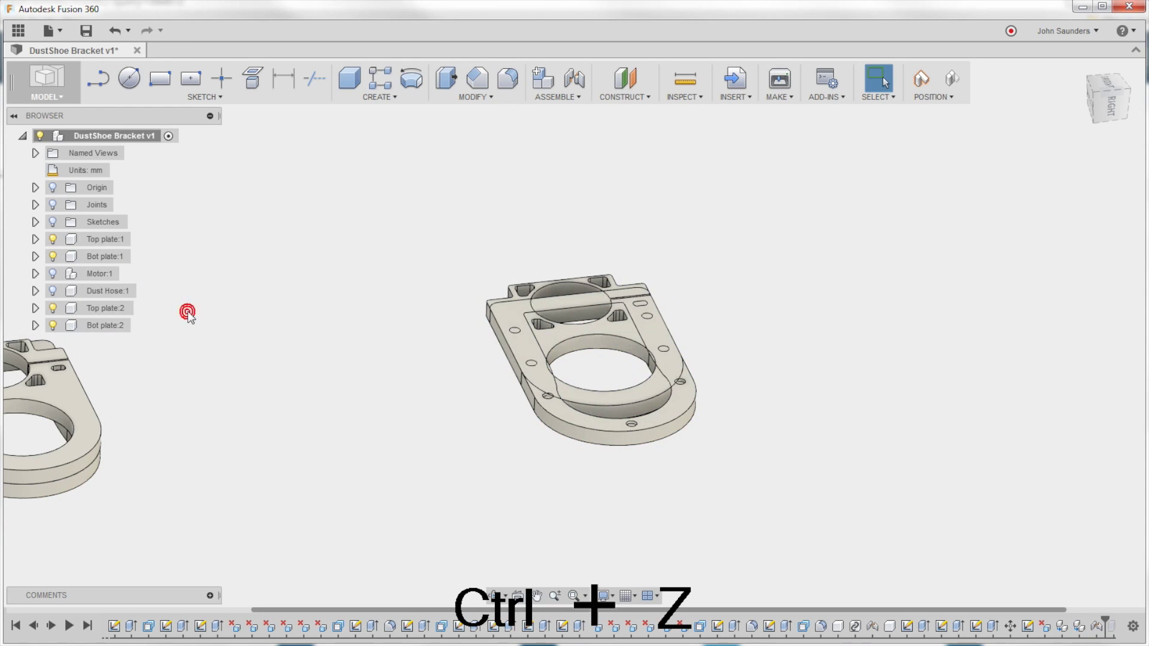
left_click(102, 314)
left_click(228, 310)
left_click(102, 311)
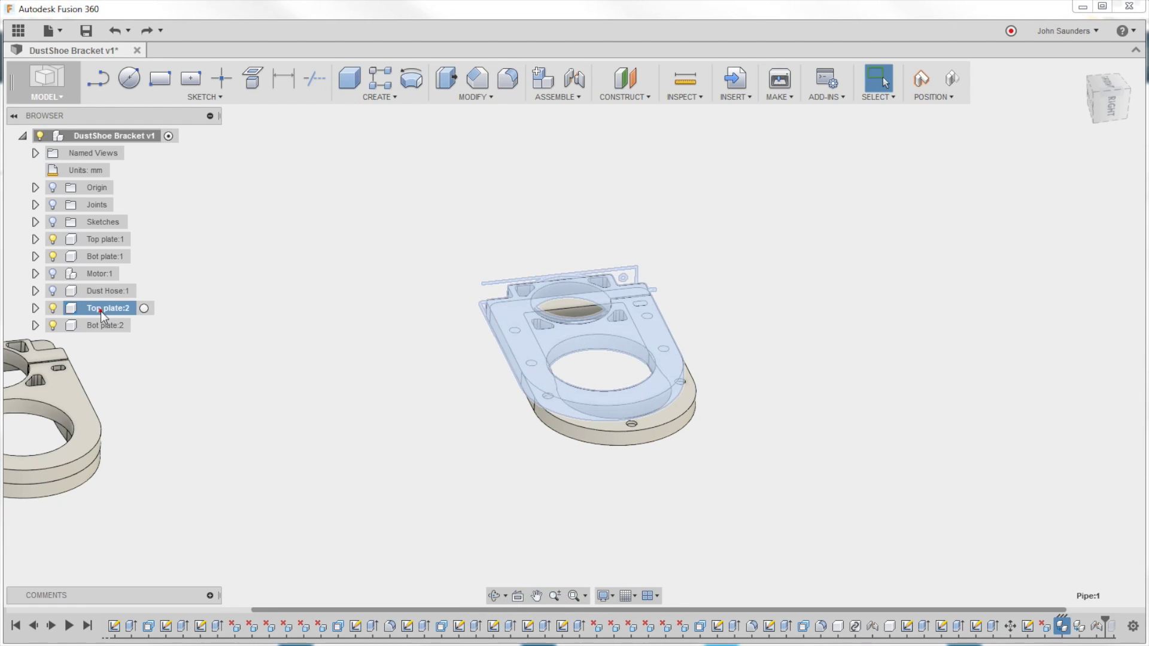
right_click(101, 311)
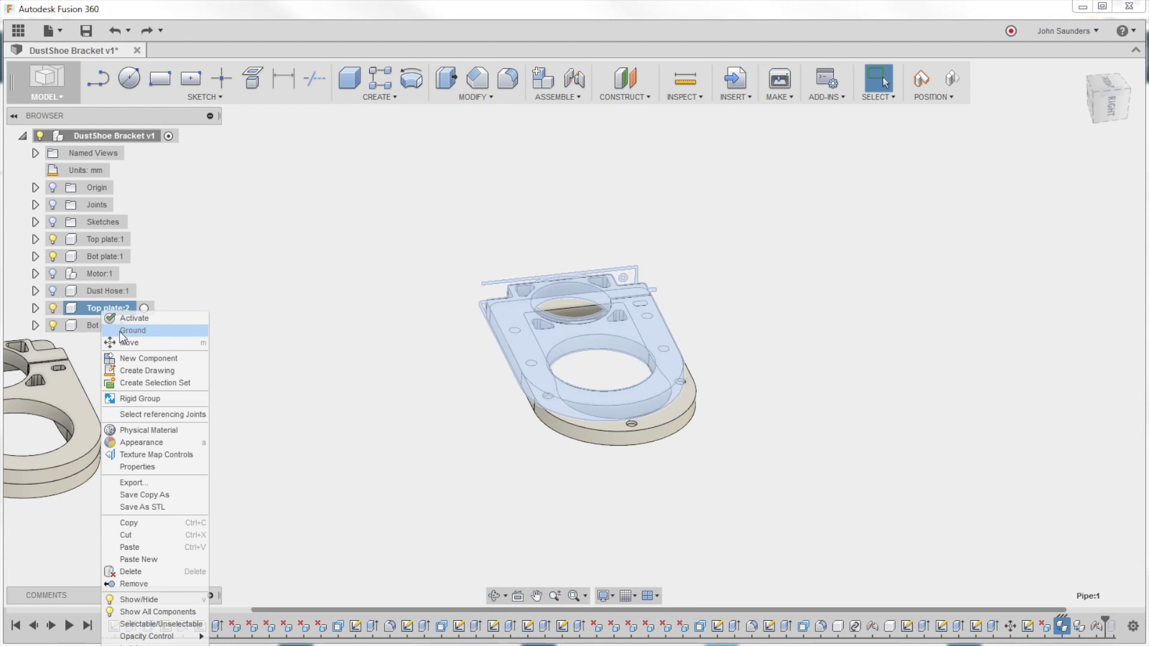
left_click(119, 331)
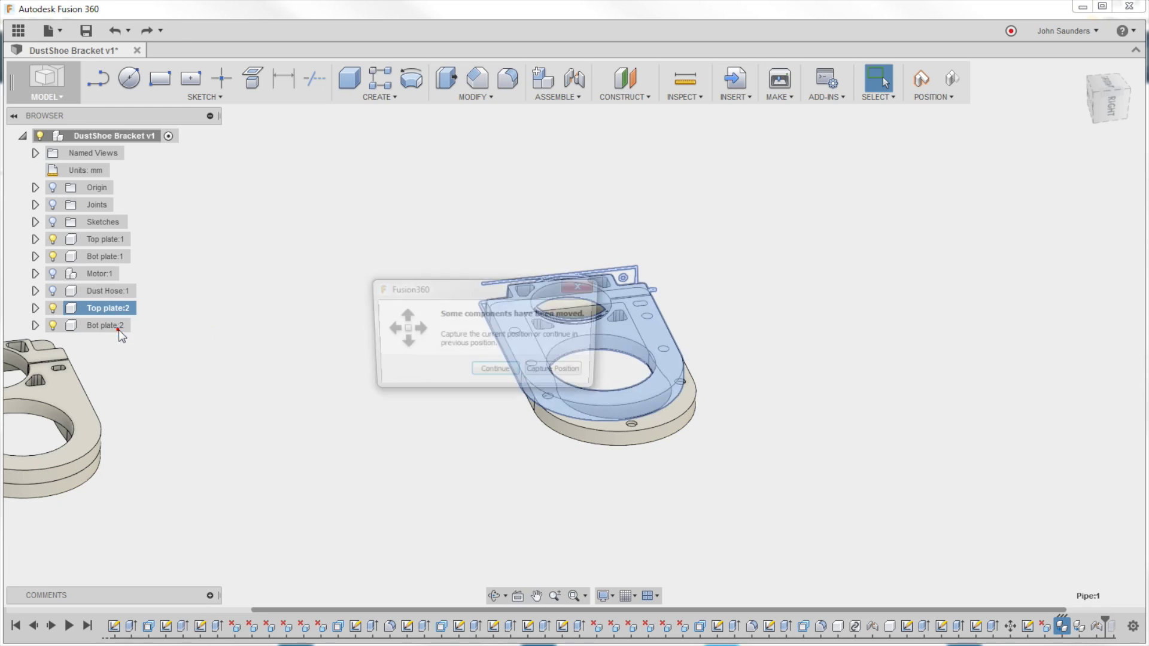
left_click(509, 374)
Step: Drag the D-shaped plate off the other bracket and align it beside it in the Front view
left_click(436, 381)
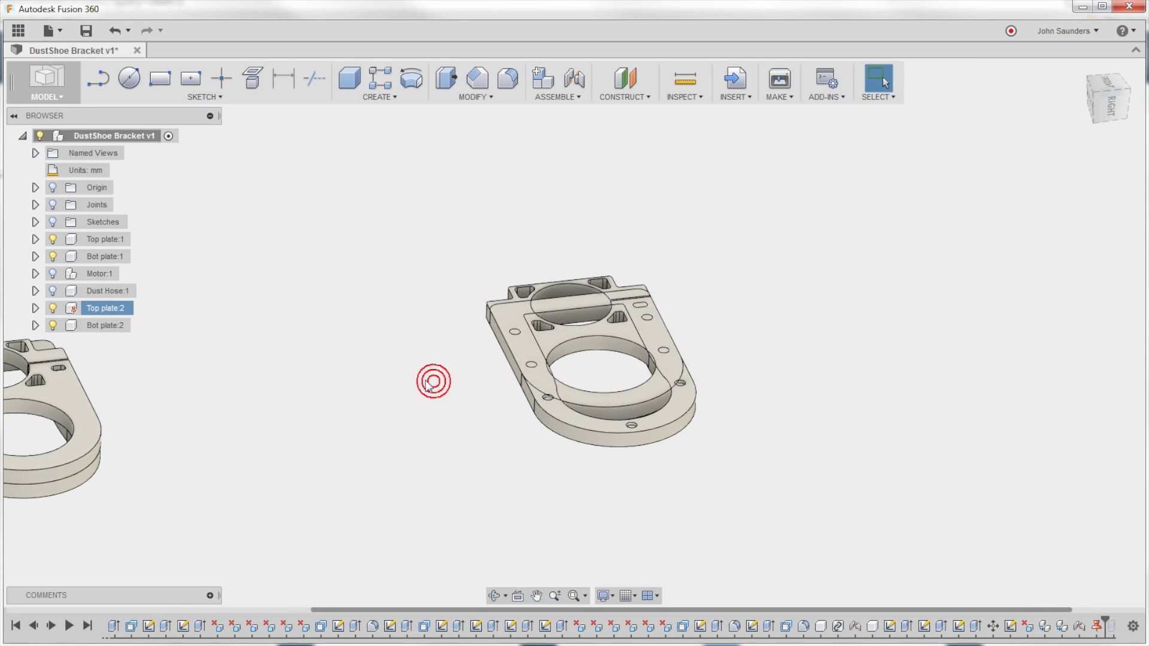
left_click_drag(562, 425, 372, 418)
scroll(259, 416, "down", 3)
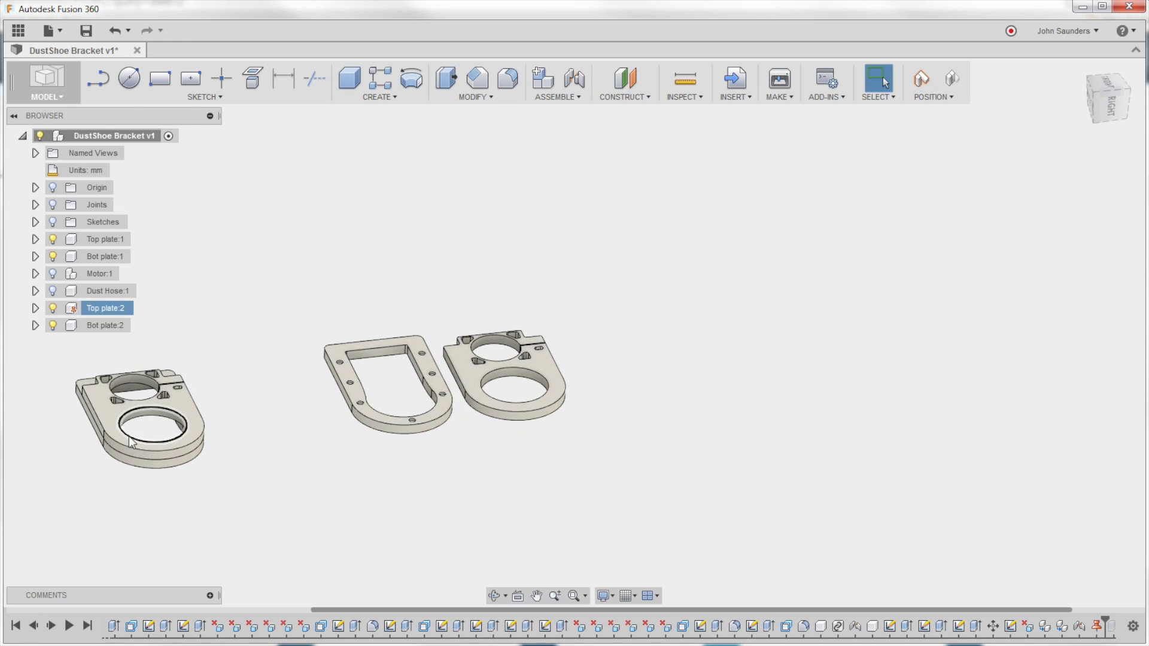
left_click(1106, 87)
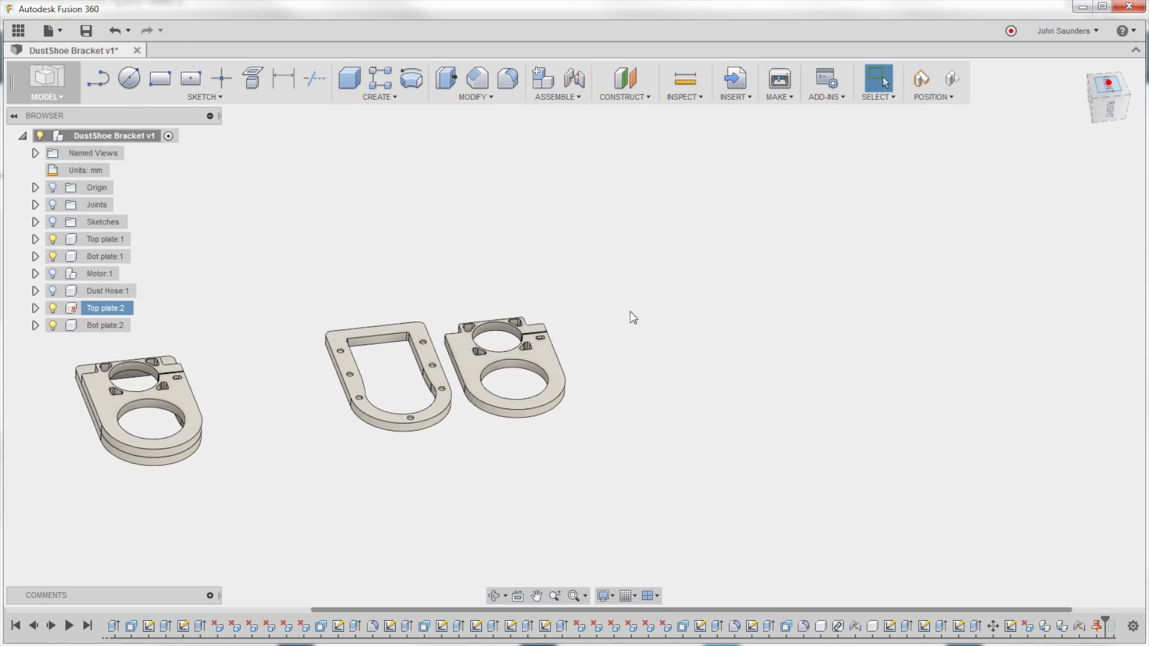
scroll(566, 411, "up", 3)
left_click(507, 388)
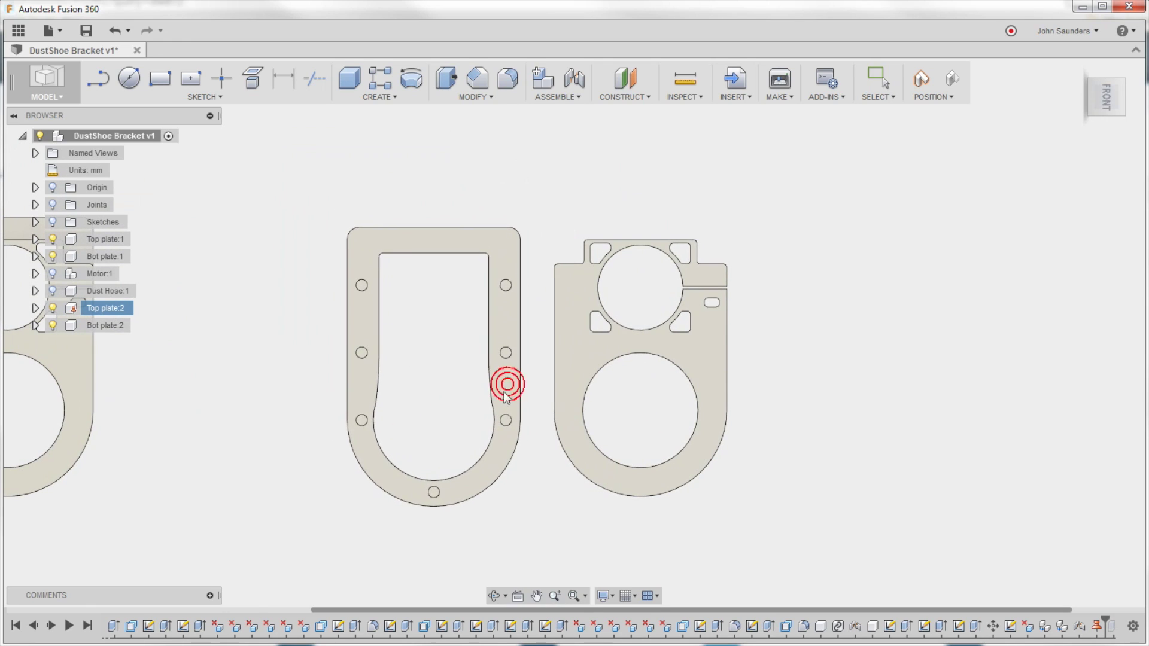
left_click_drag(500, 391, 505, 394)
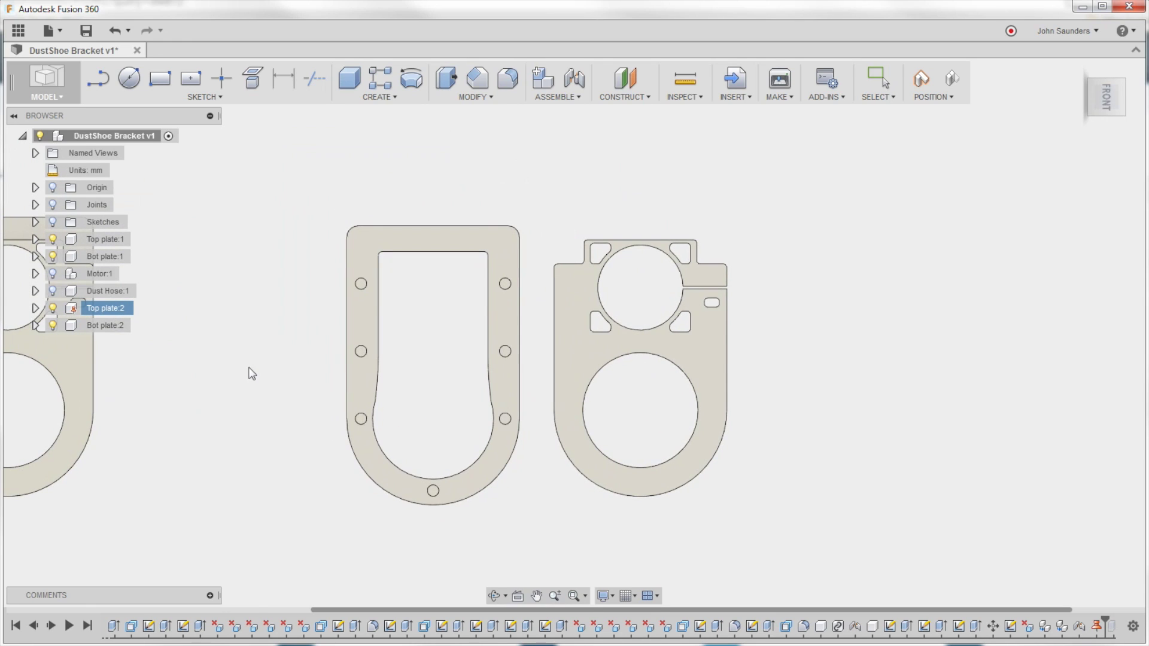
Step: Ground Bot plate:2, capturing the plates' current side-by-side position
left_click(122, 335)
right_click(121, 334)
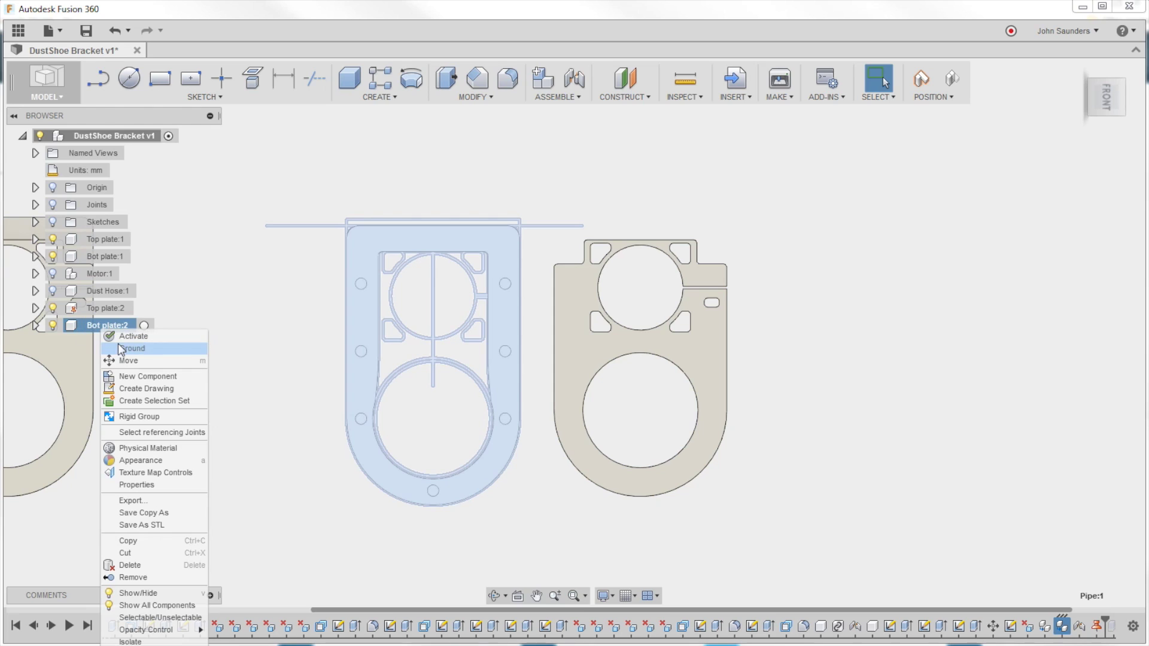
left_click(120, 349)
left_click(446, 372)
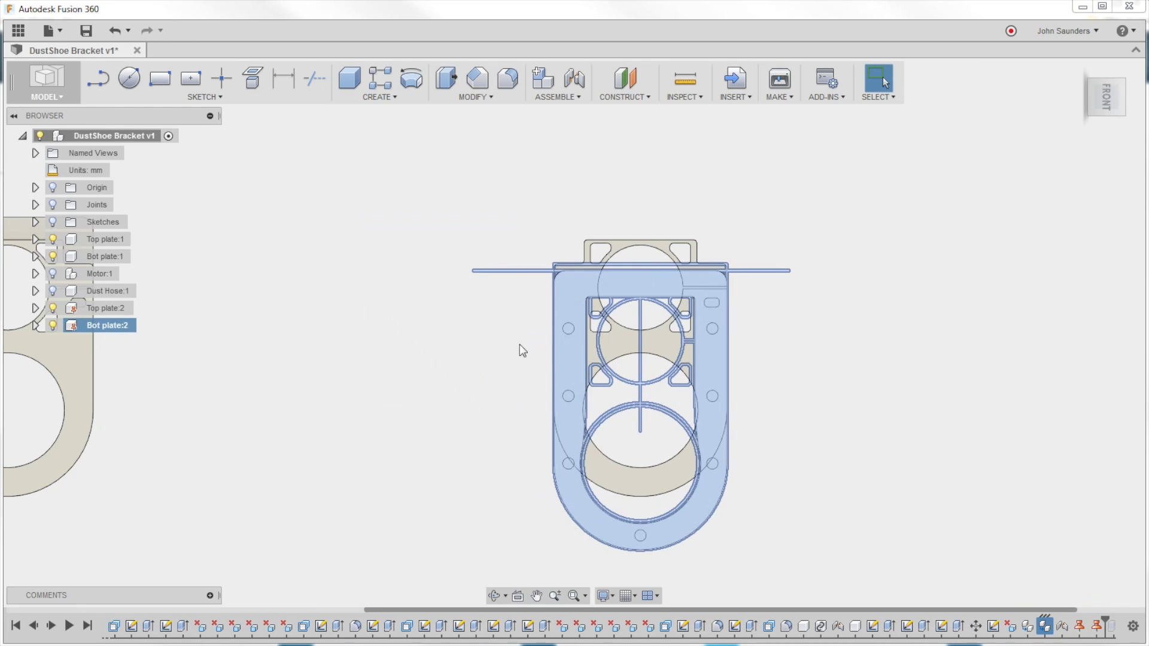
key("ctrl+z")
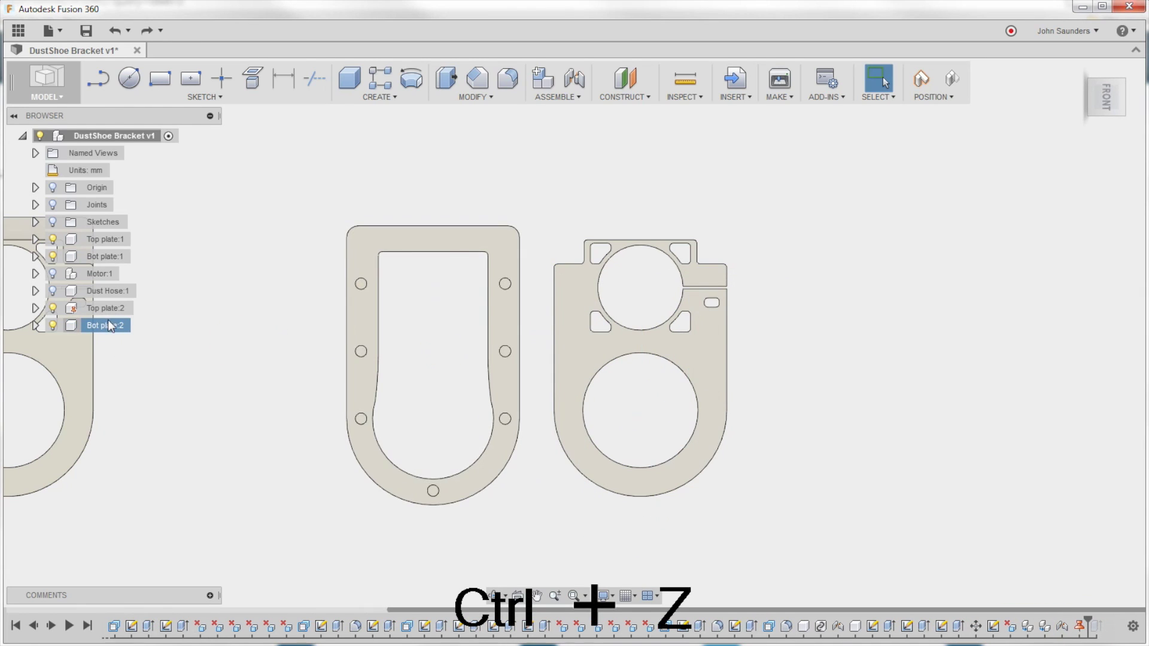
right_click(108, 323)
left_click(151, 340)
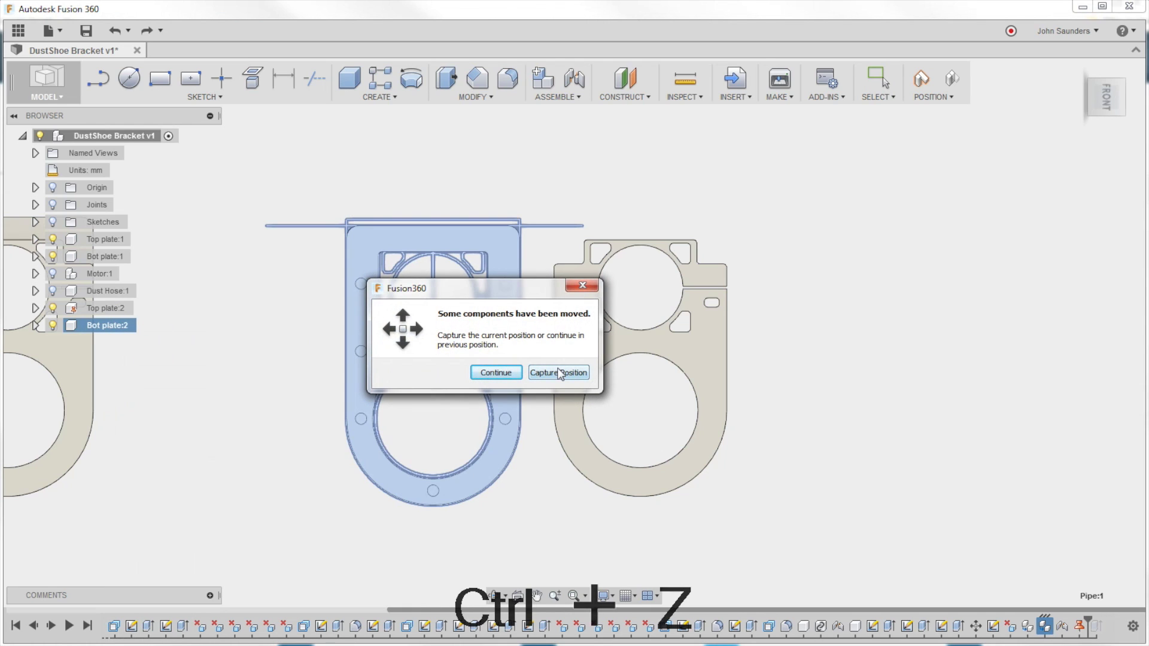
left_click(532, 372)
middle_click_drag(553, 380, 614, 364, "shift")
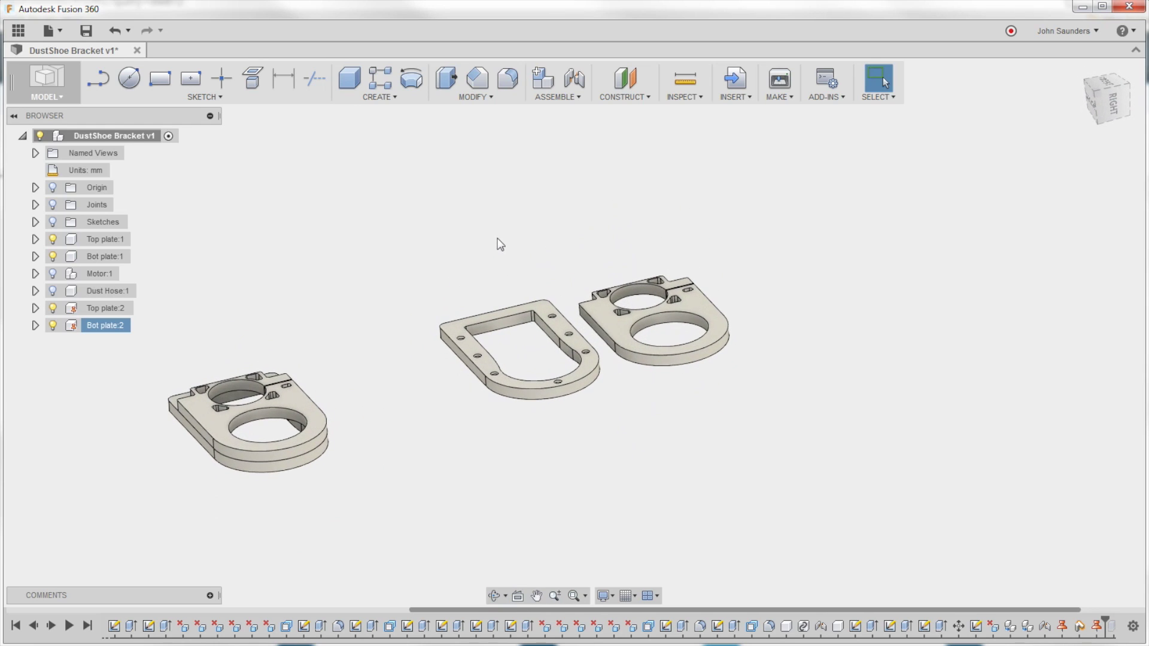
Step: Switch to the CAM workspace and create a setup whose model is only the two copied plates
left_click(46, 90)
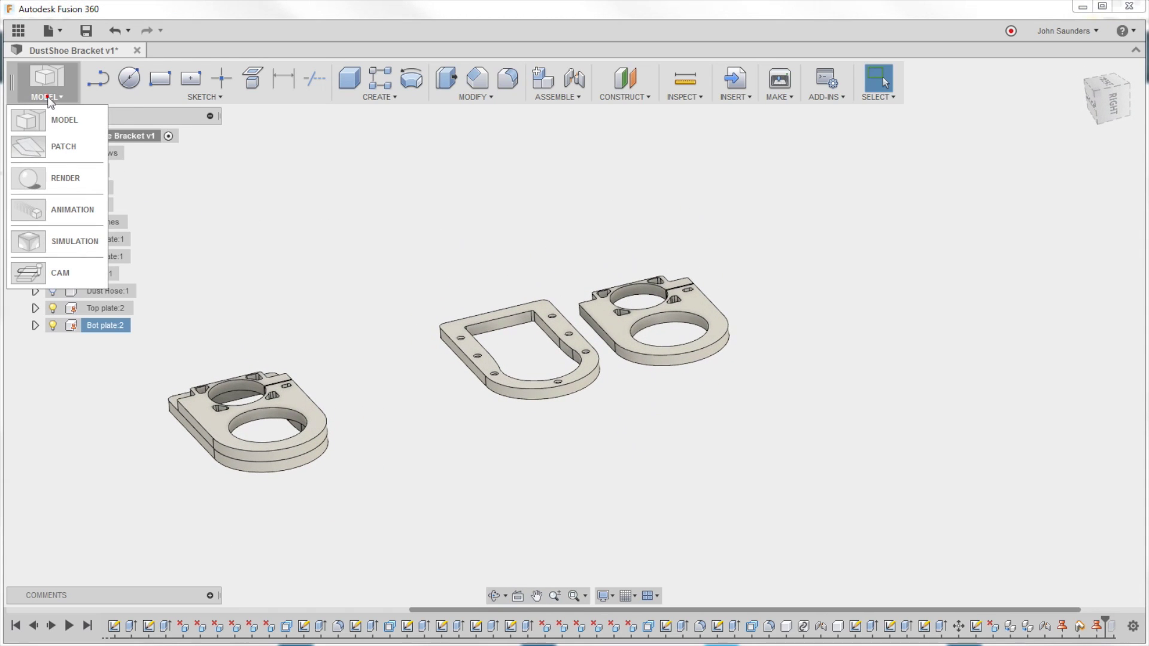
left_click(67, 274)
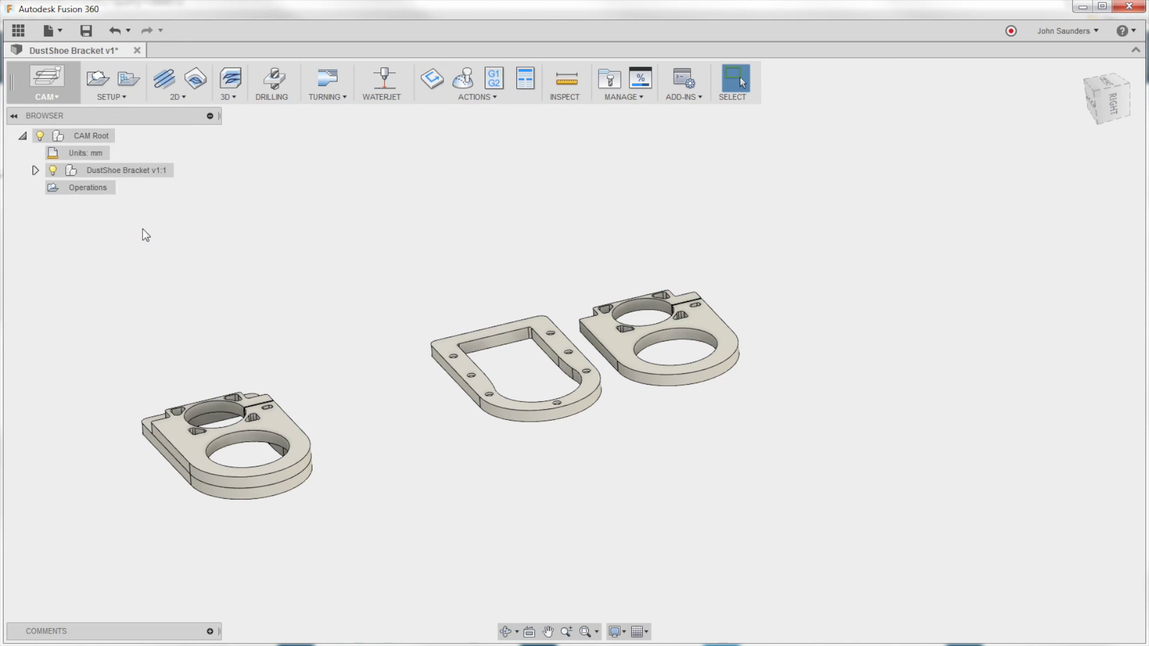
left_click(113, 87)
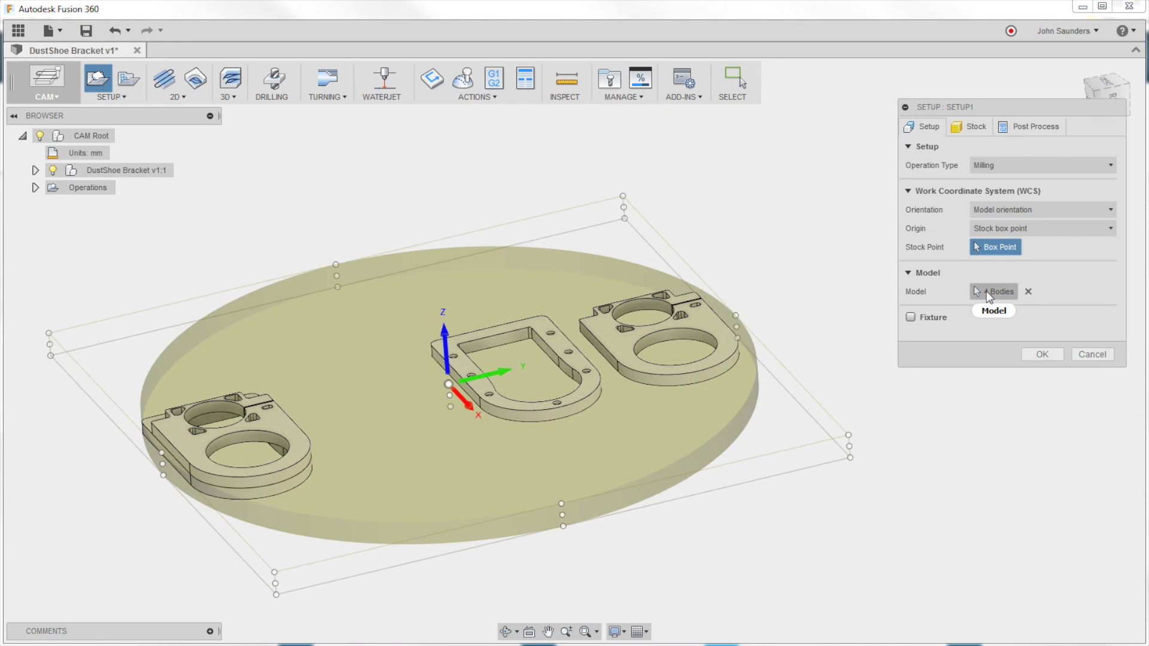
left_click(989, 294)
left_click(986, 293)
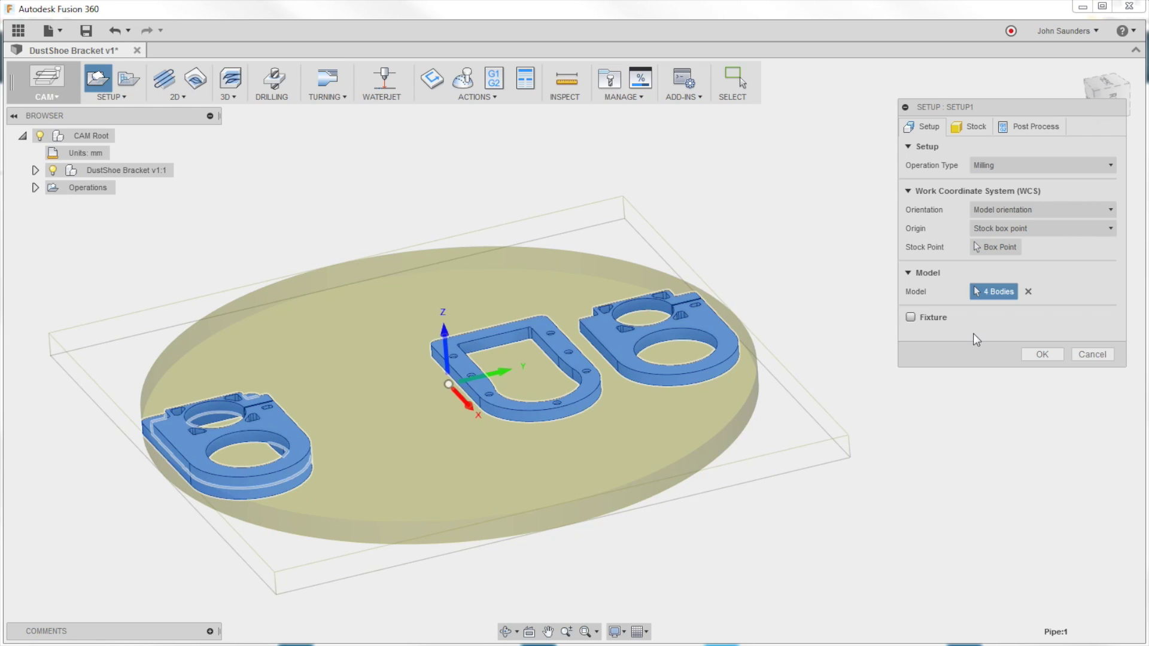
left_click(1029, 292)
left_click(576, 361)
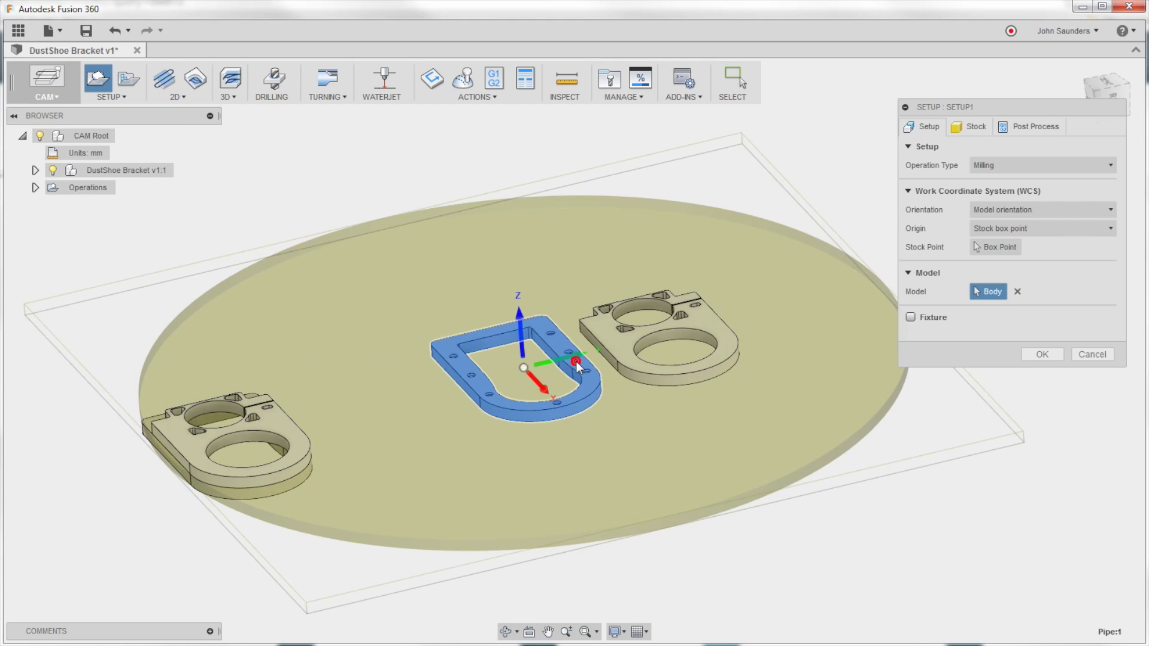
left_click(626, 344)
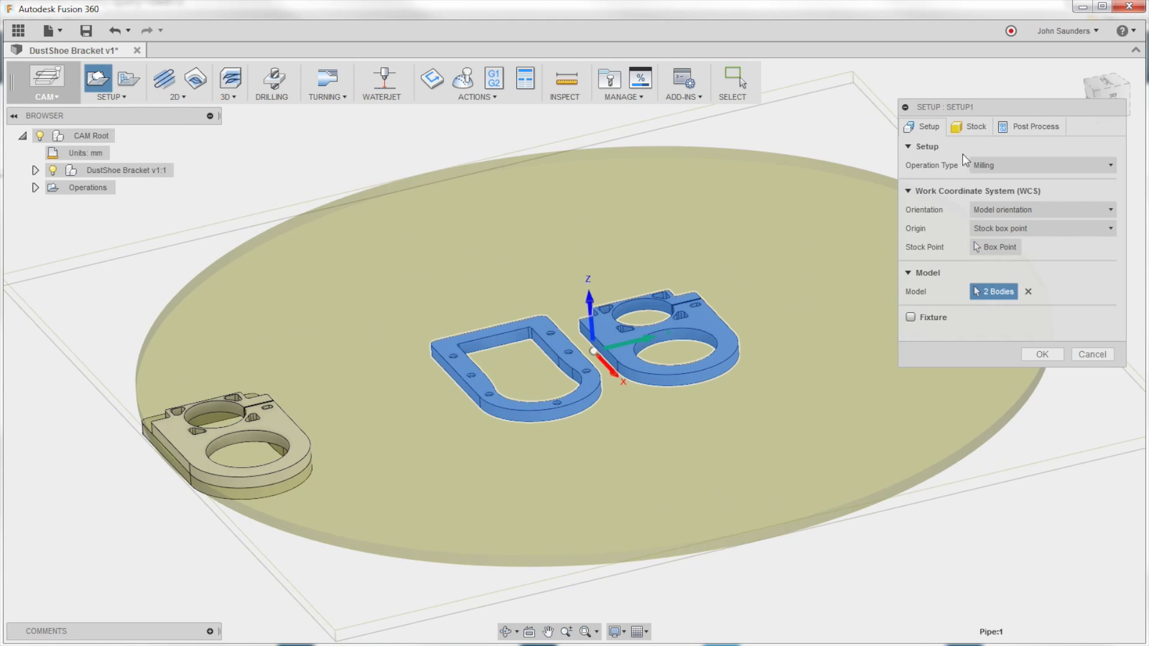
Step: Set the setup stock to a Fixed size box, 500 mm wide and 500 mm deep
left_click(972, 128)
left_click(1027, 164)
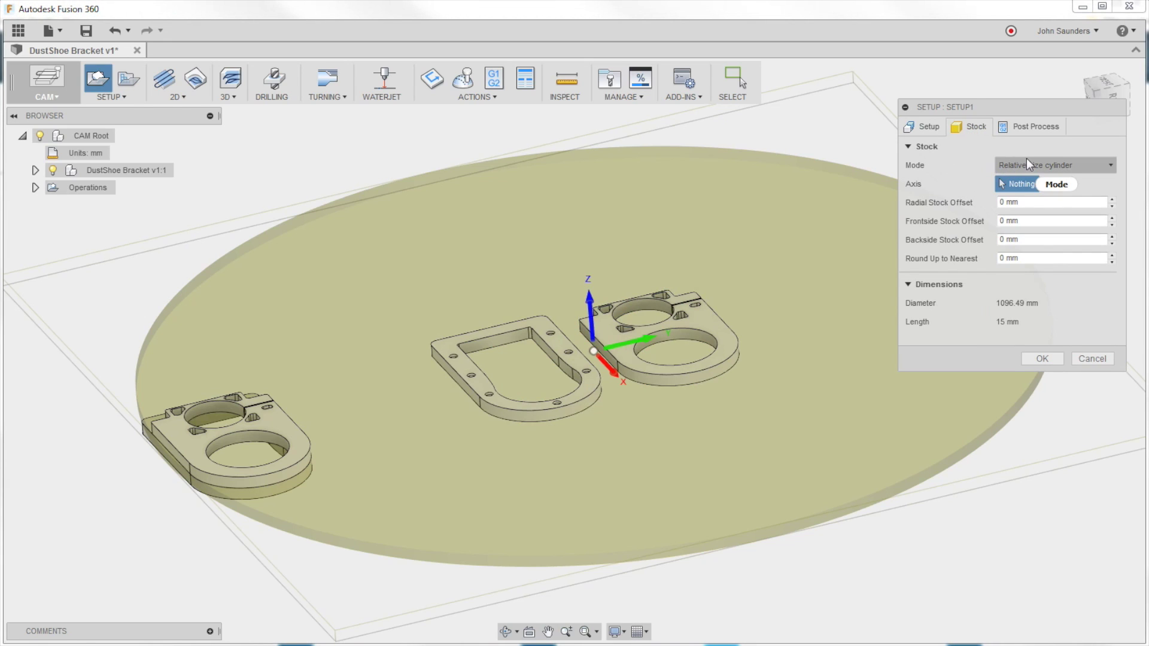
left_click(1025, 183)
left_click(1026, 183)
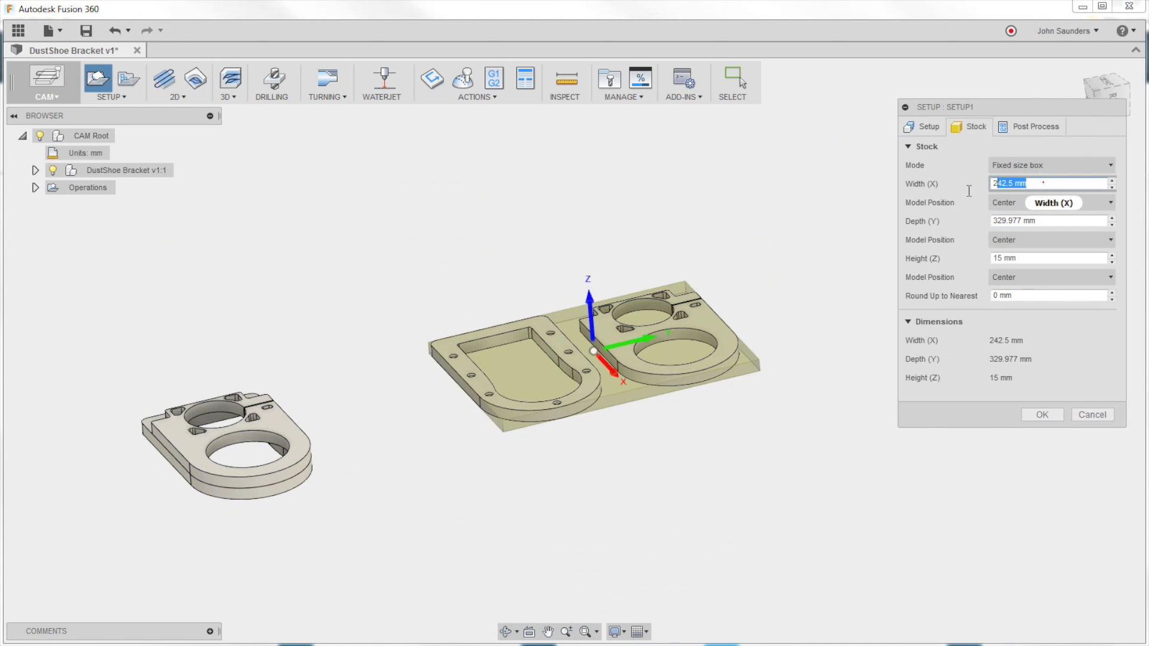
type("500")
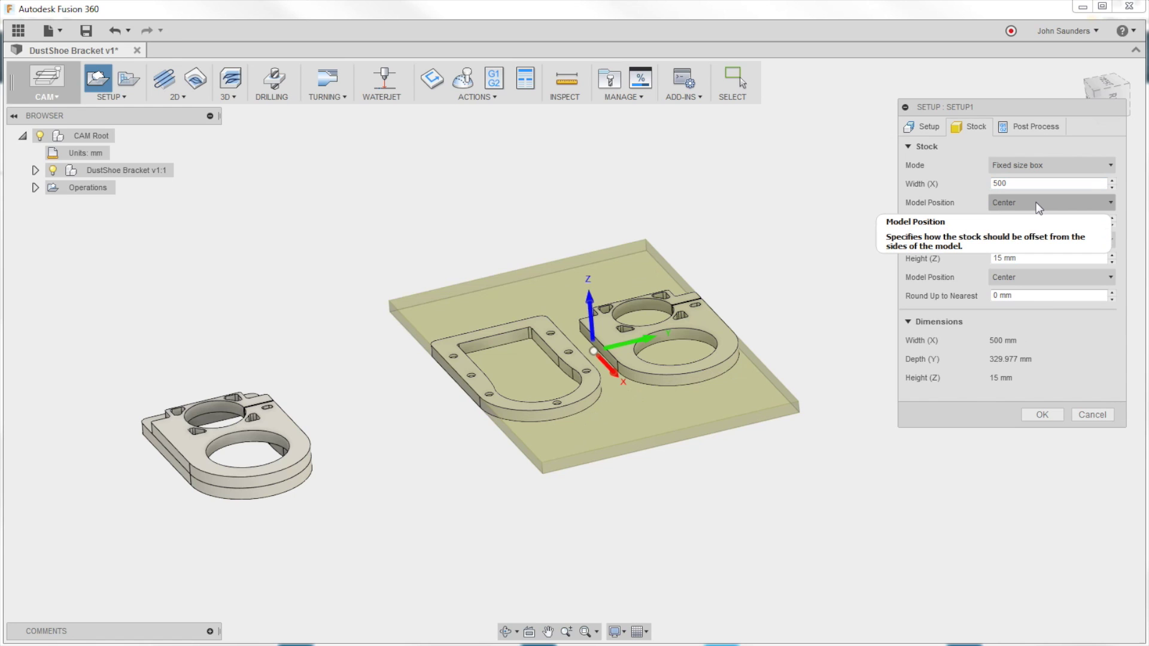
key("Tab")
left_click(1026, 221)
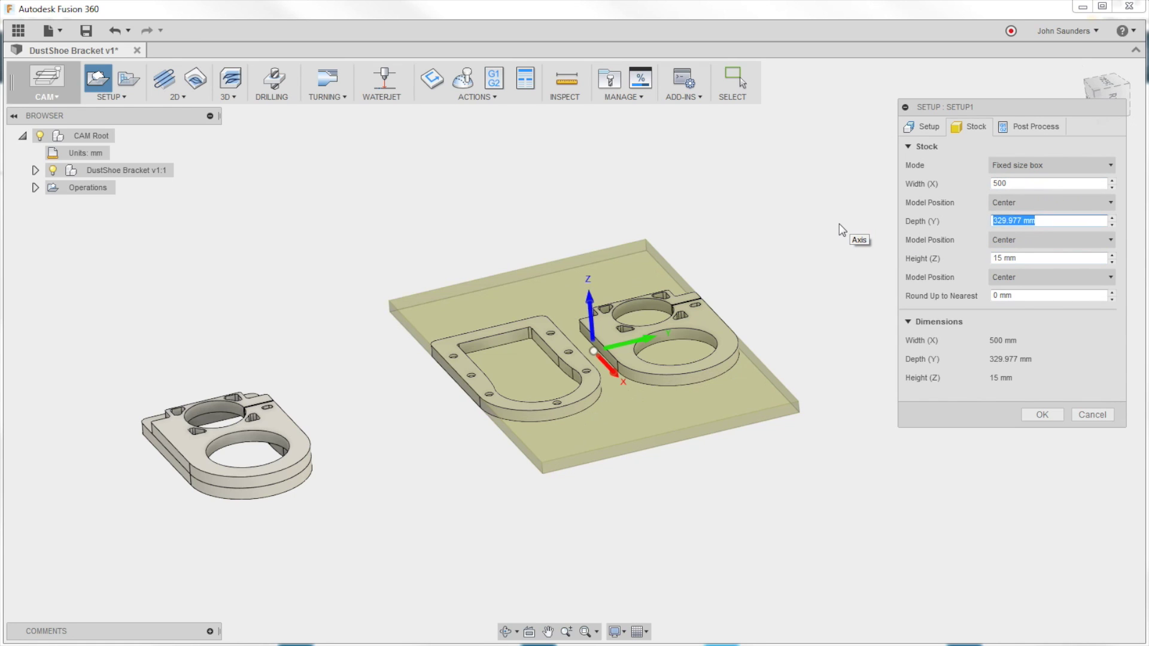
type("500")
key("Tab")
middle_click_drag(757, 219, 733, 329, "shift")
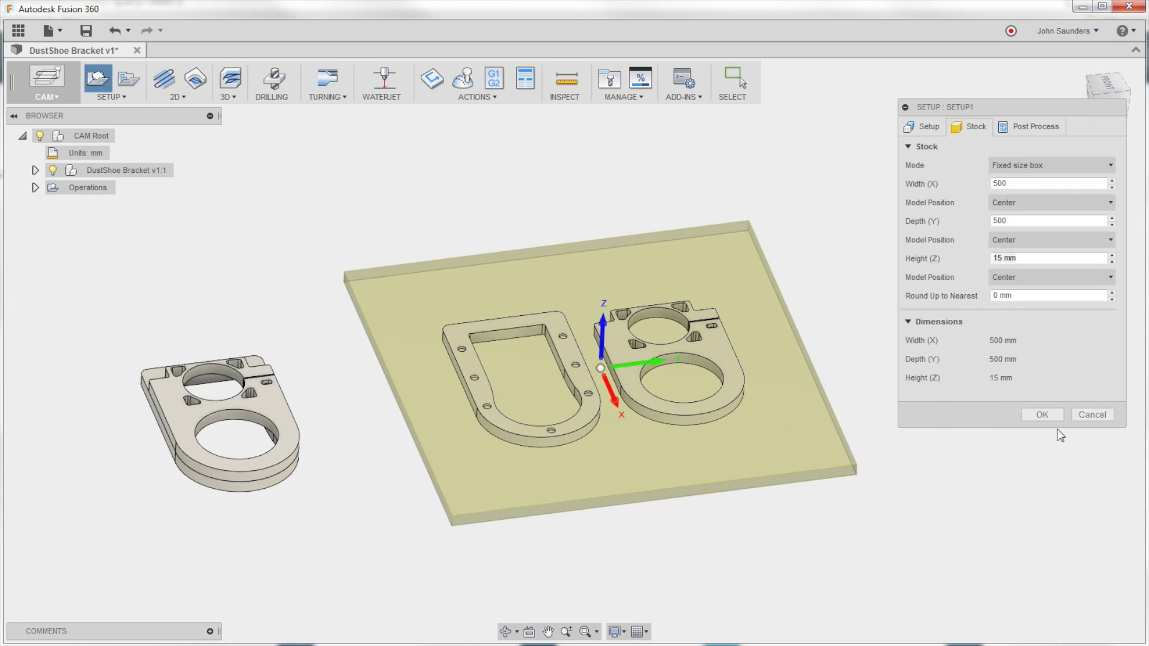
Step: Open the work coordinate system settings and try face and edge picks and orientation options
left_click(619, 402)
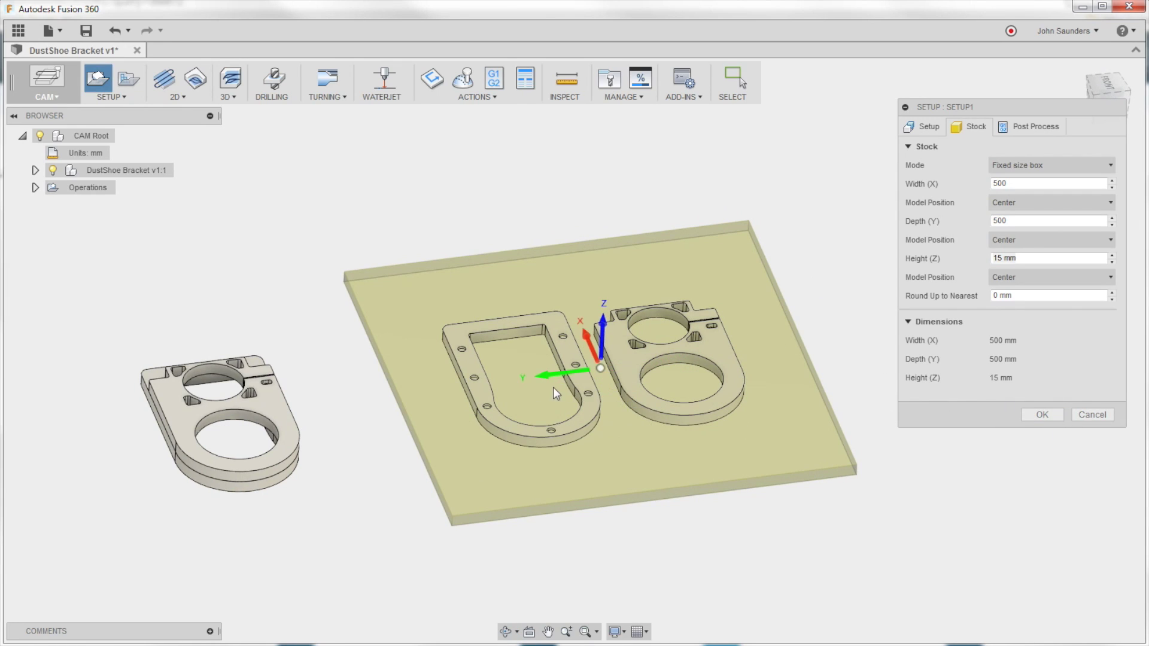
left_click(921, 127)
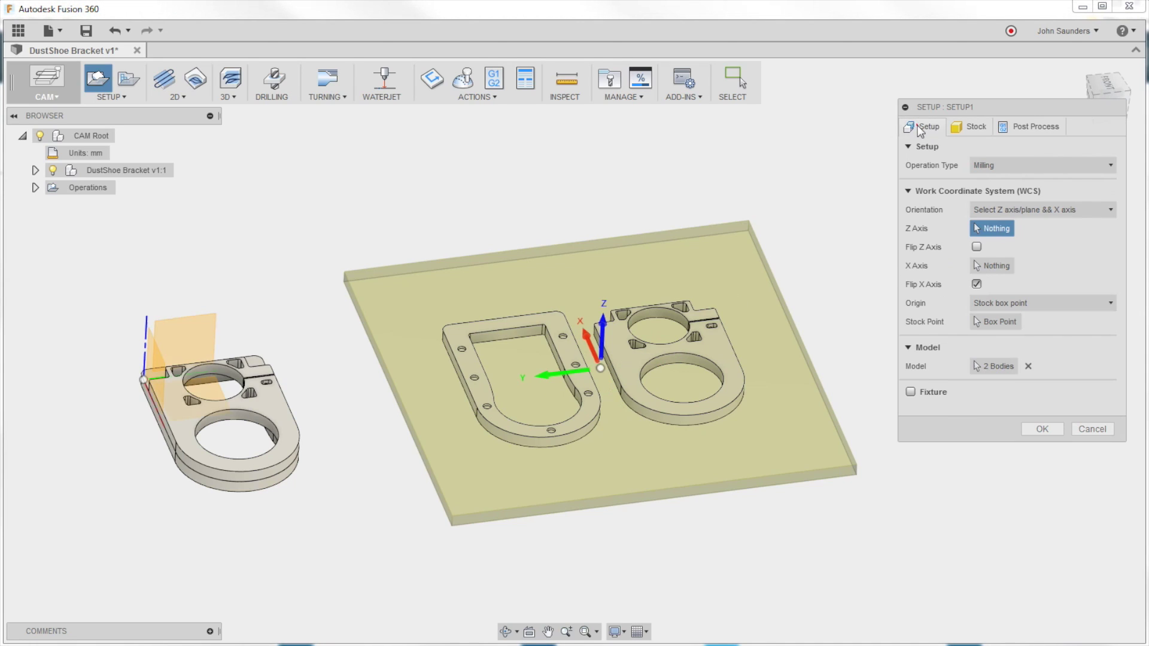
left_click(920, 129)
left_click(713, 346)
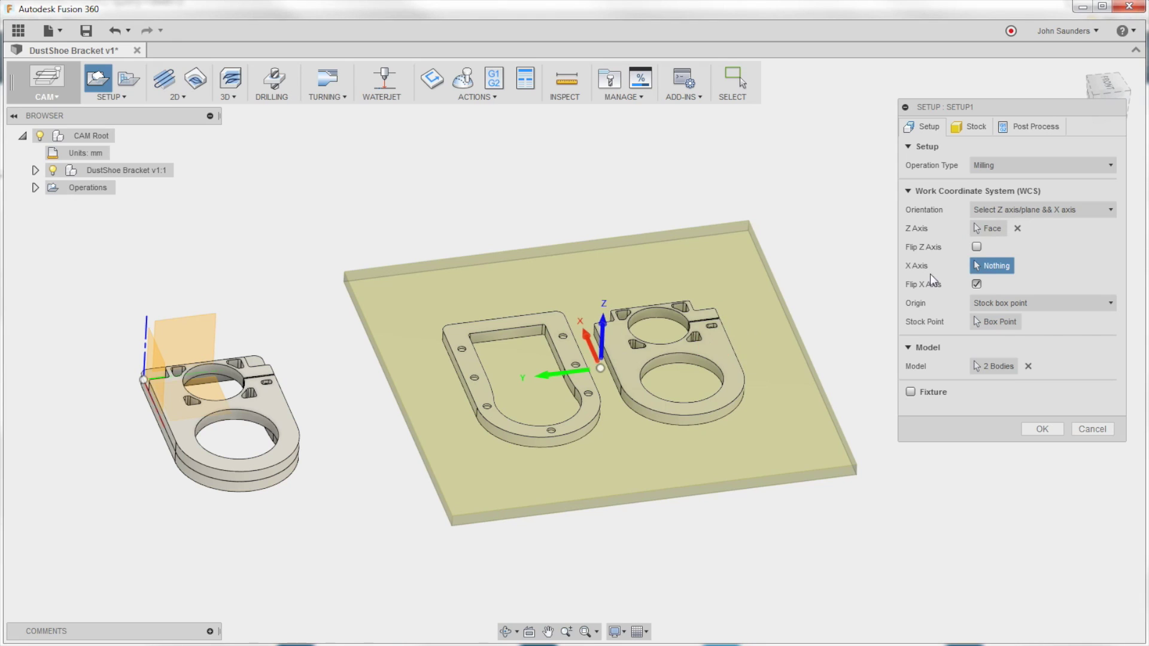
left_click(502, 329)
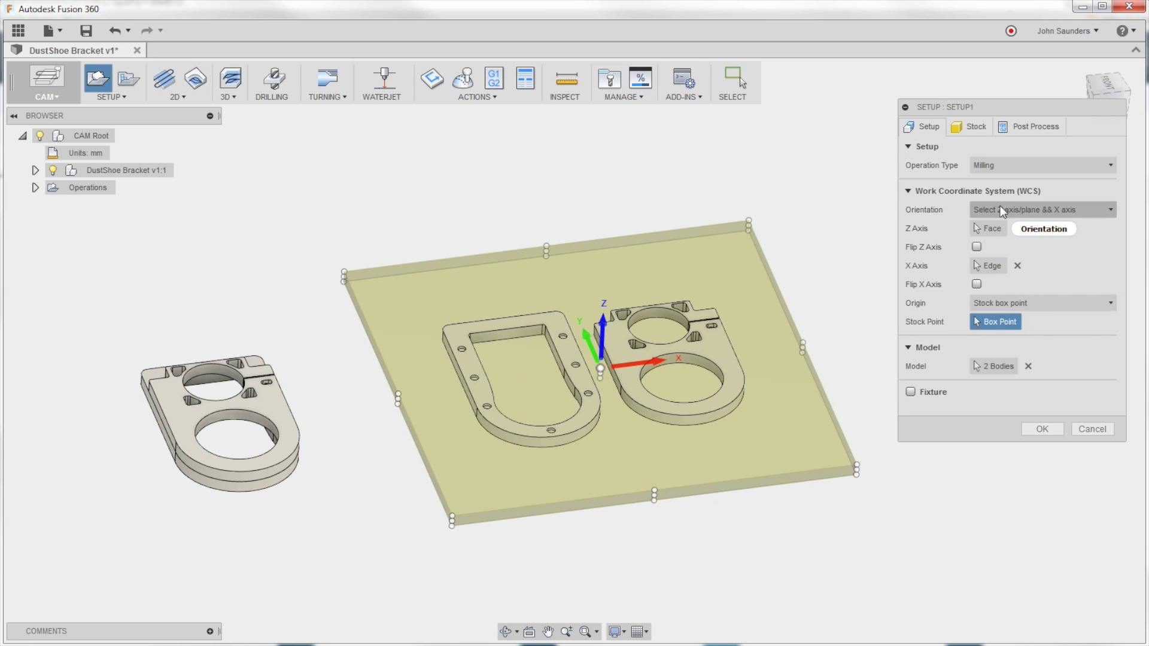
left_click(1017, 209)
left_click(1015, 226)
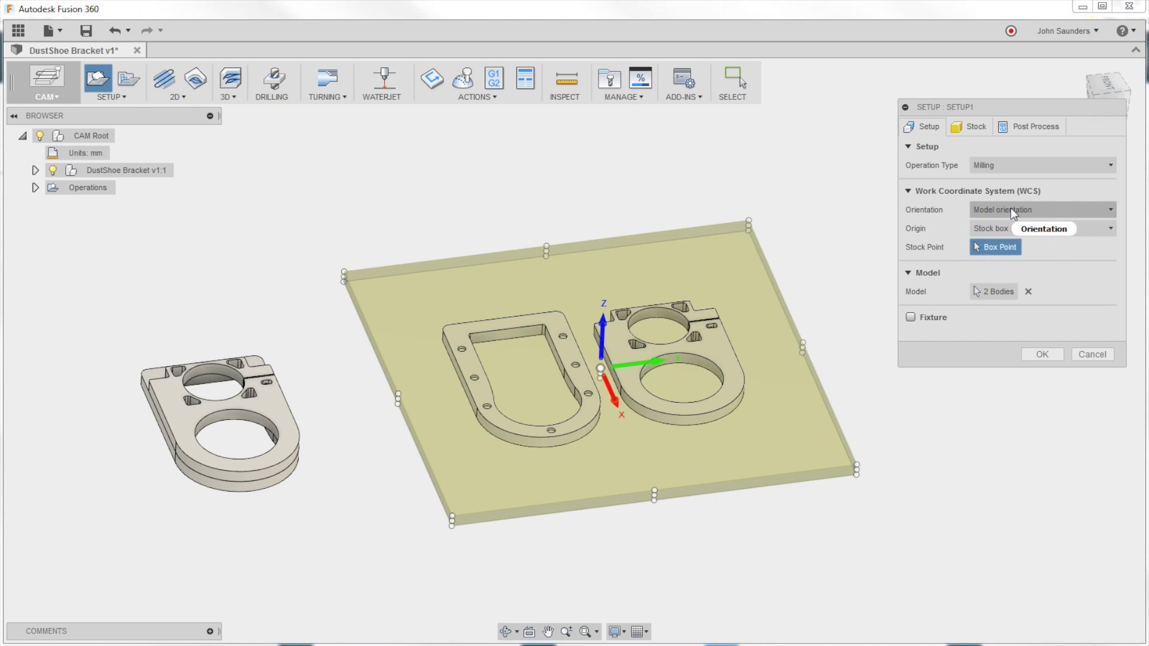
left_click(1010, 208)
left_click(1011, 209)
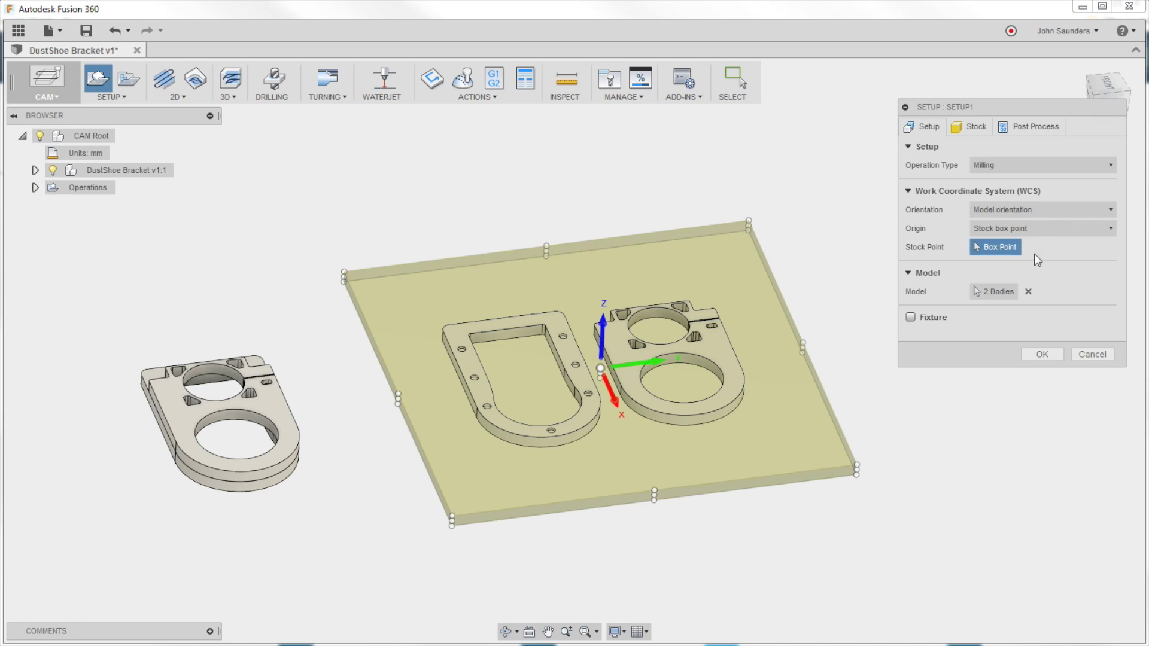
Step: Use Select Z axis/plane & X axis: right bracket's top face for Z, left-bracket edge for X
left_click(1059, 210)
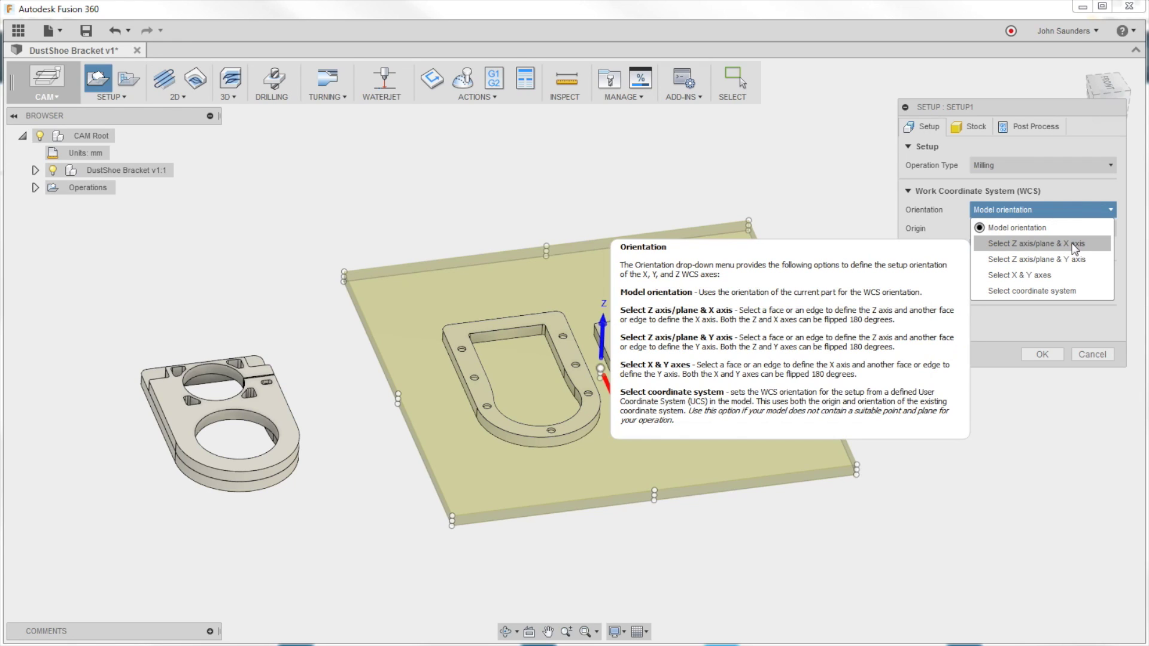
left_click(1076, 244)
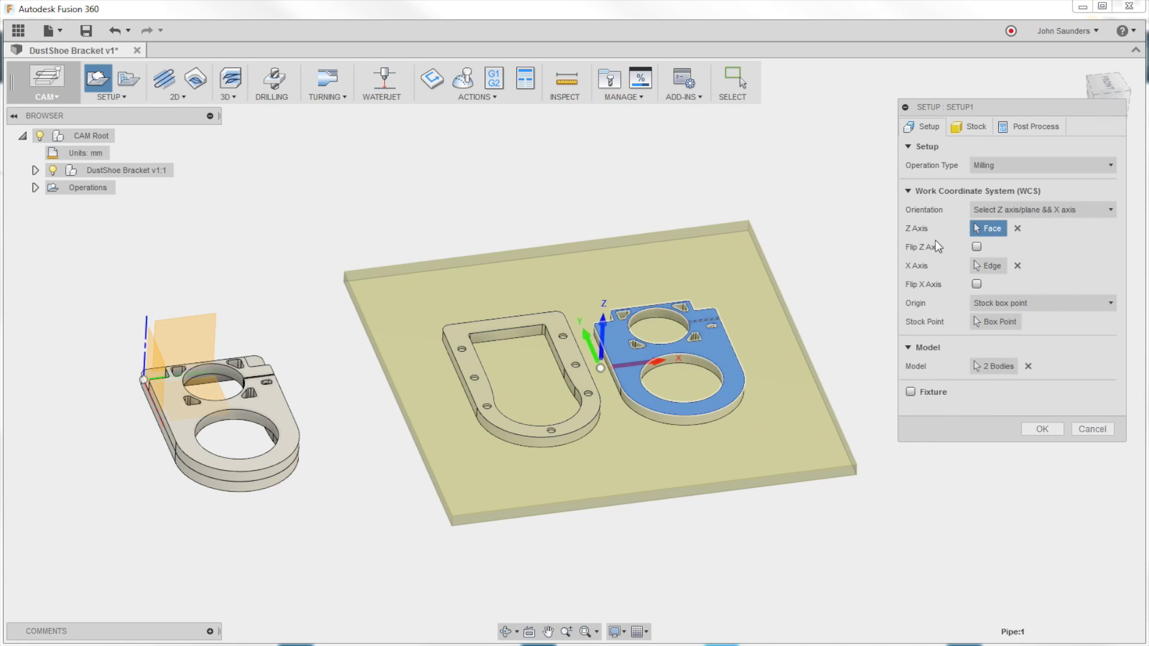
left_click(711, 349)
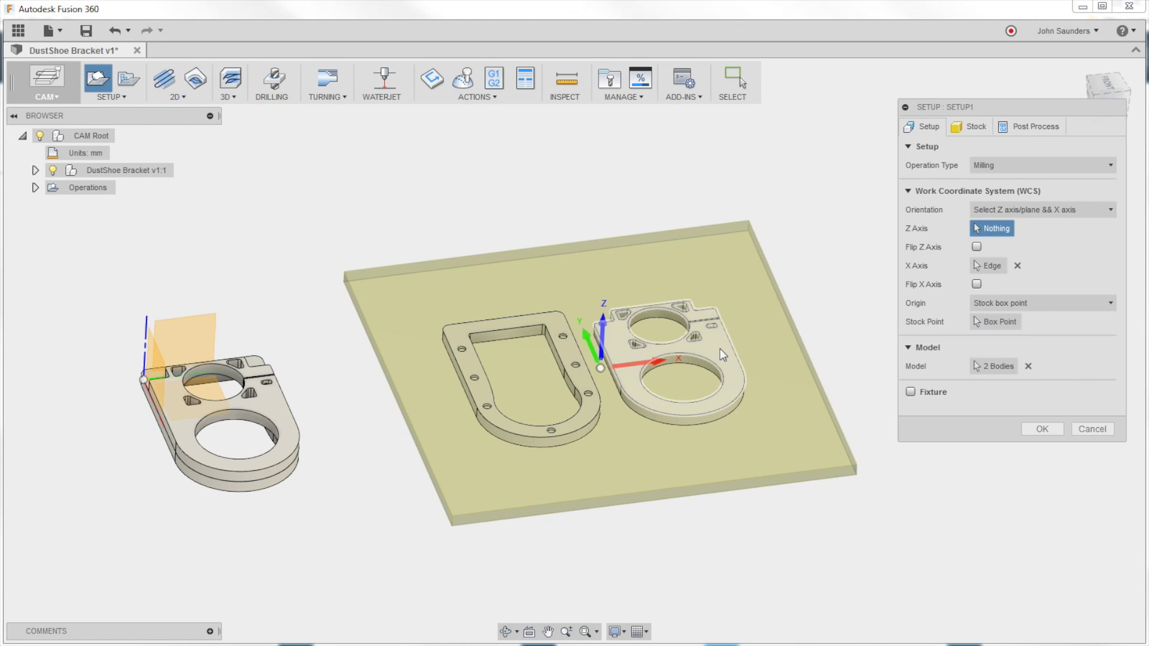
left_click(720, 346)
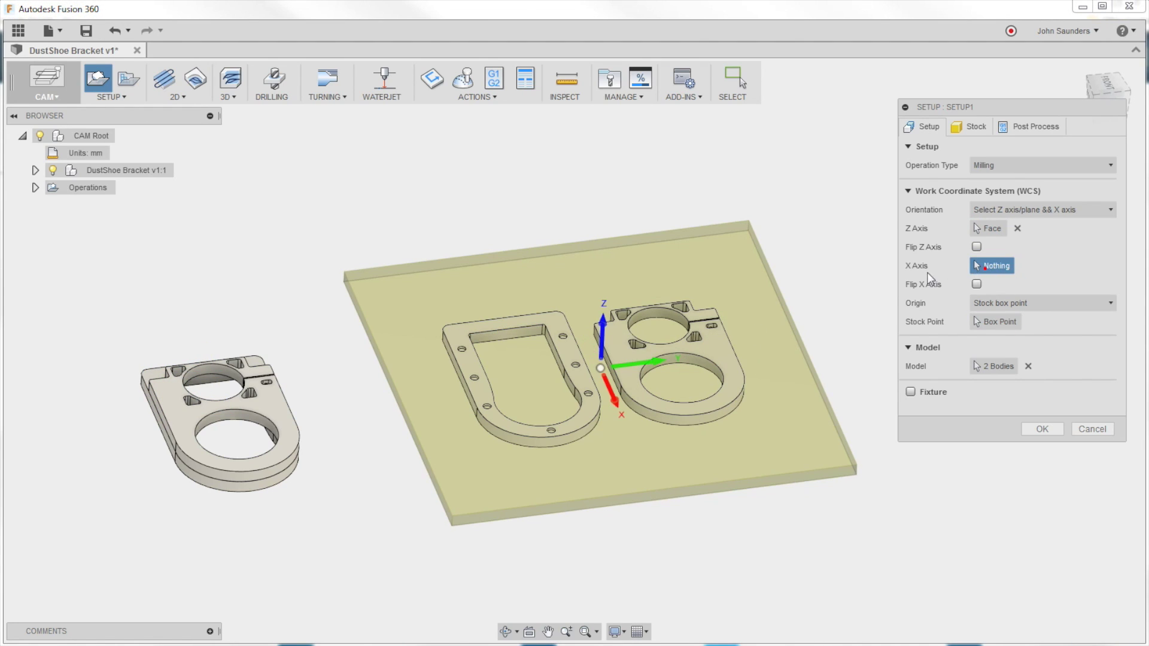
left_click(528, 333)
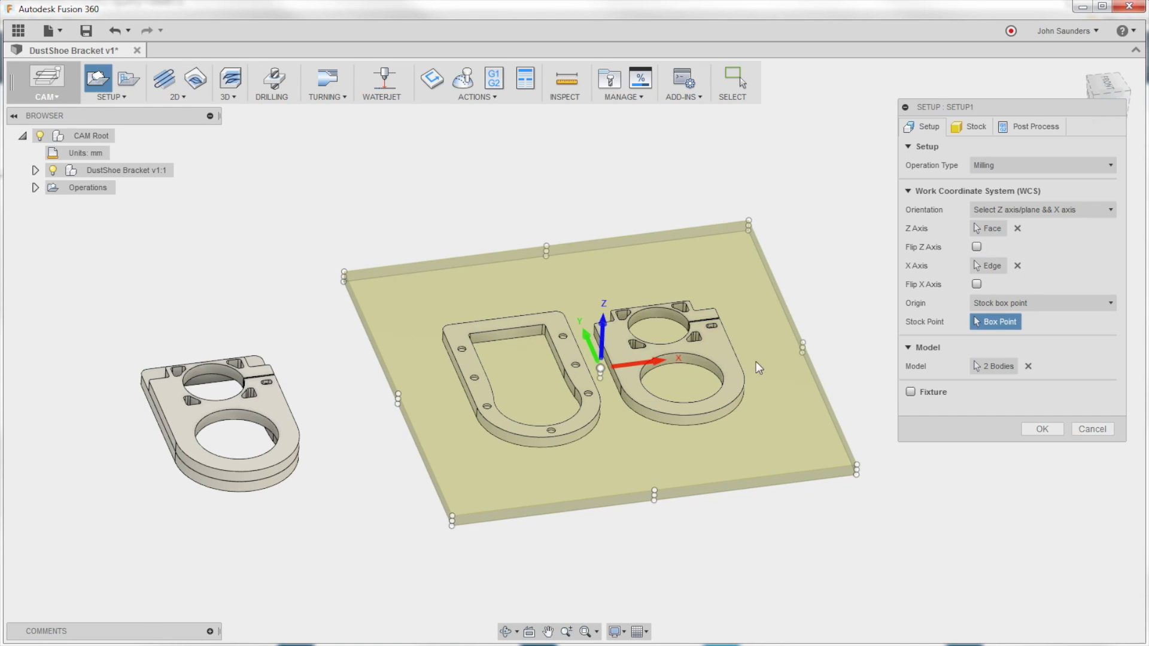
left_click(997, 367)
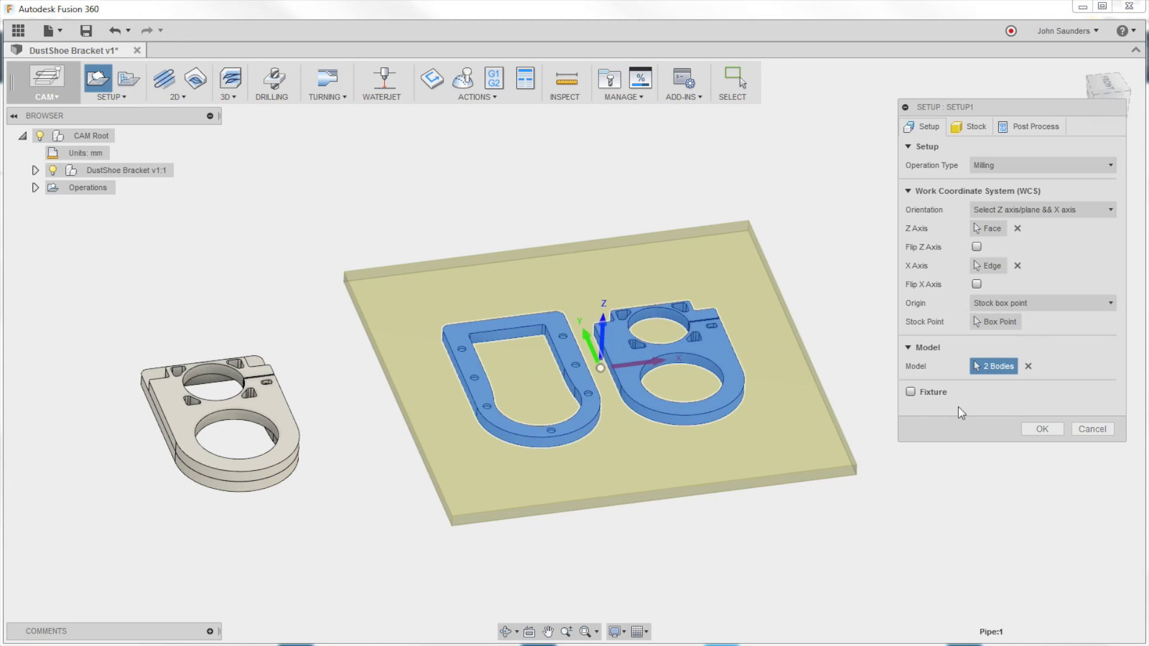
Step: Confirm Setup1 and start a 2D Contour using tool #31, the Ø1/4" flat mill
left_click(1042, 430)
middle_click_drag(1042, 429, 681, 271, "shift")
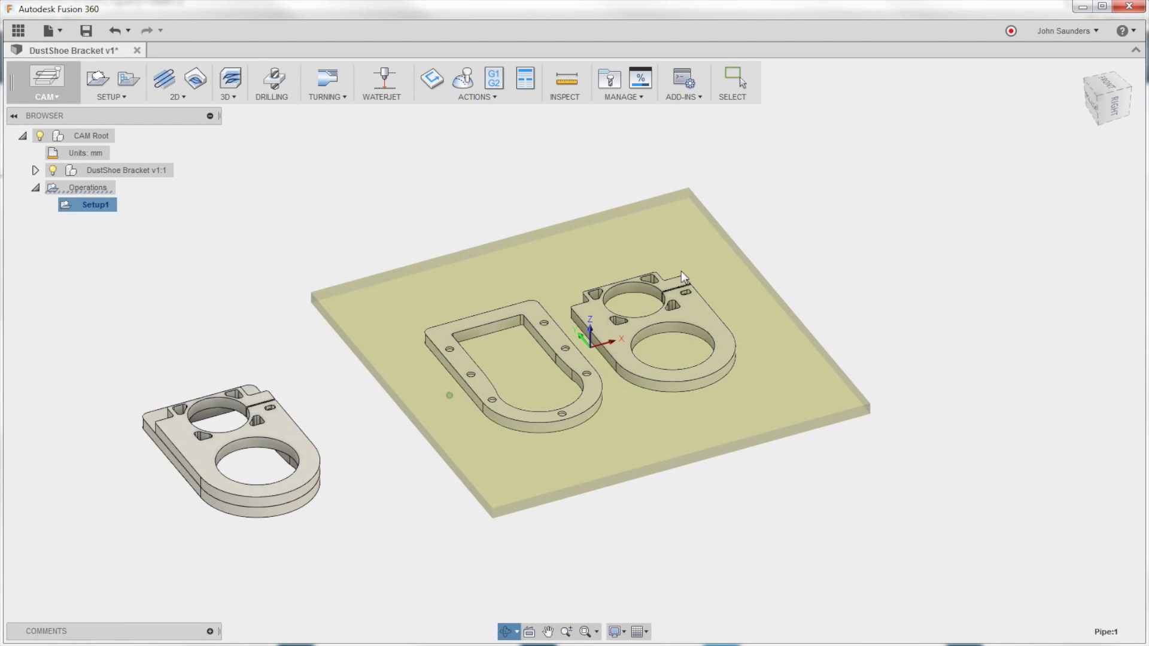
left_click(178, 98)
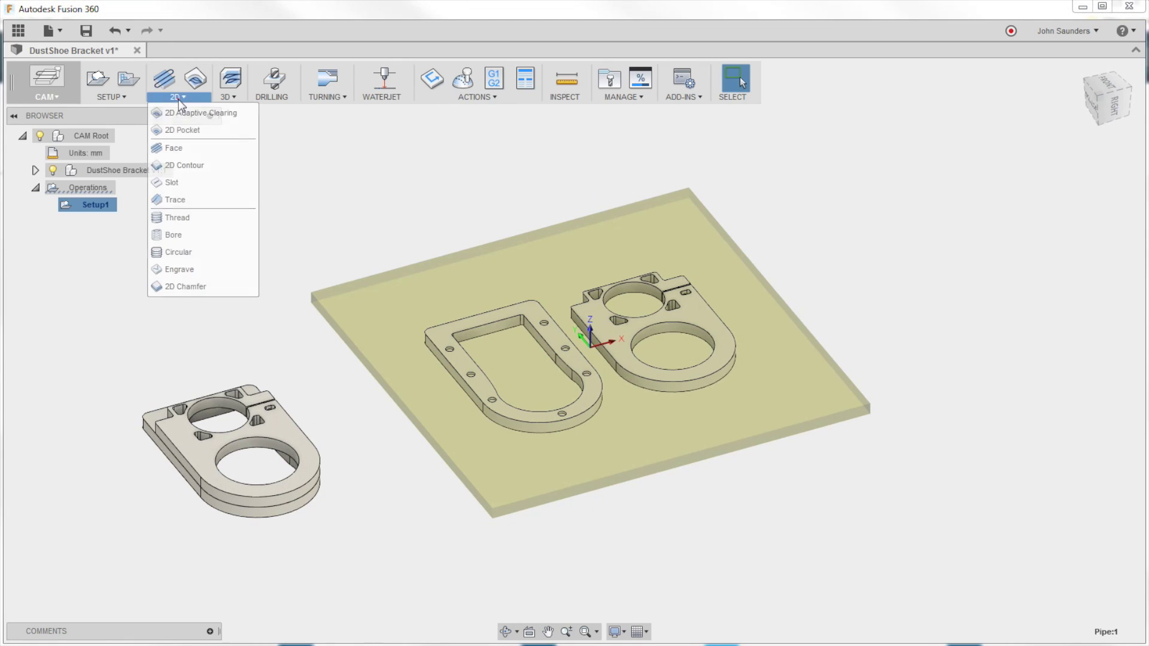
left_click(200, 171)
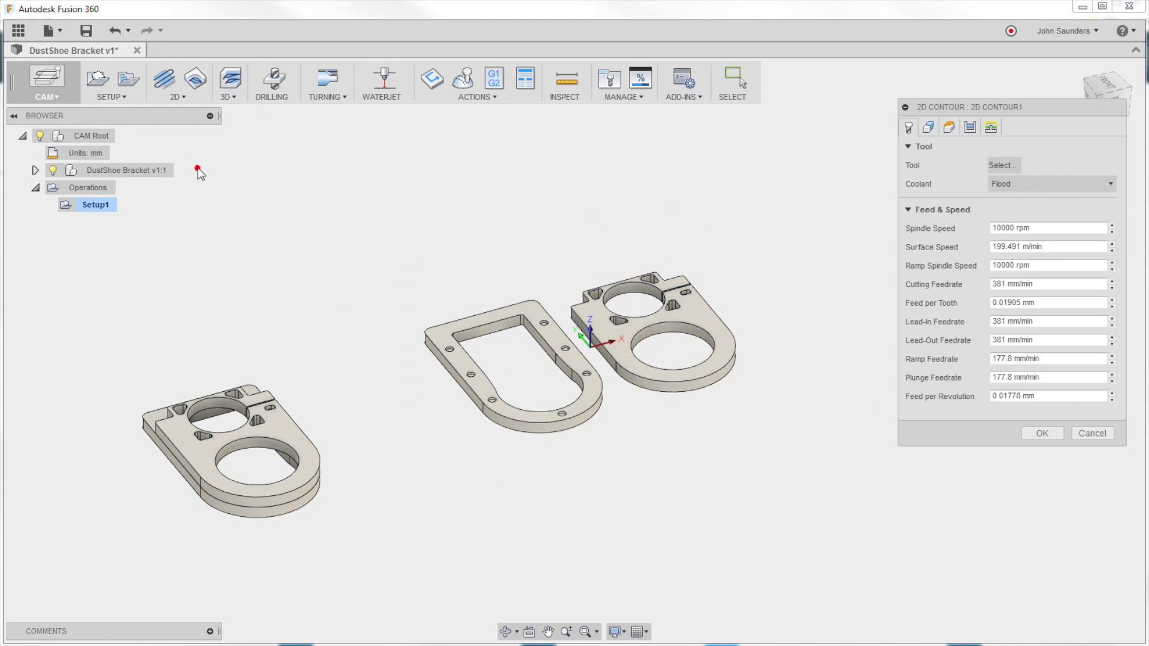
left_click(995, 165)
left_click(89, 291)
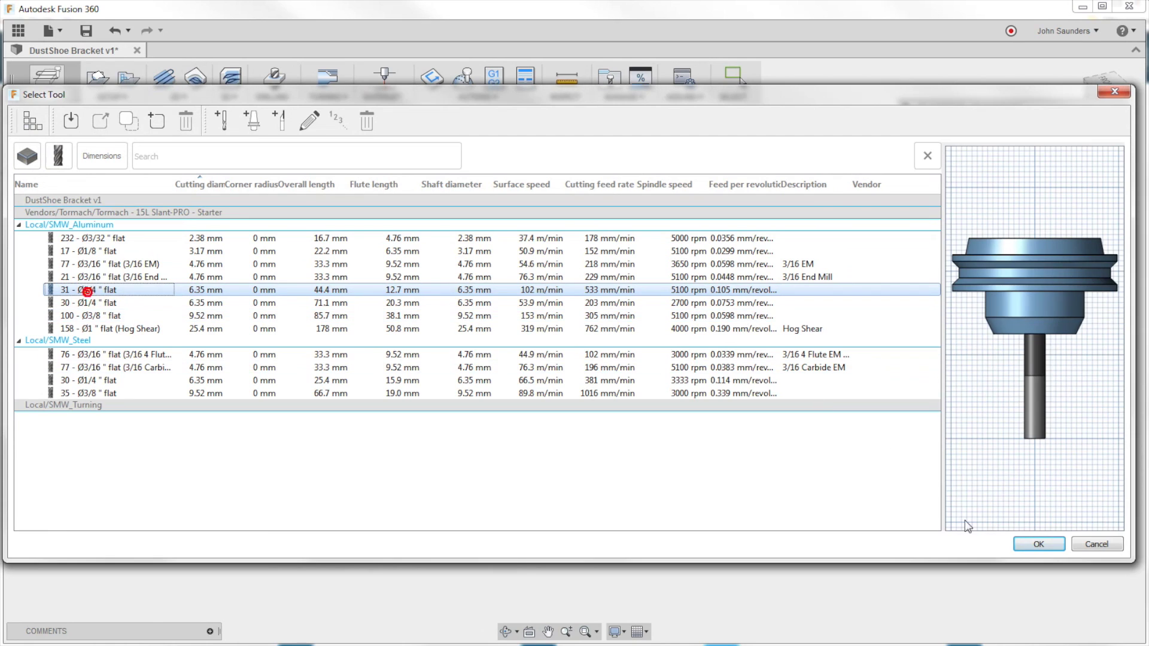
left_click(1038, 544)
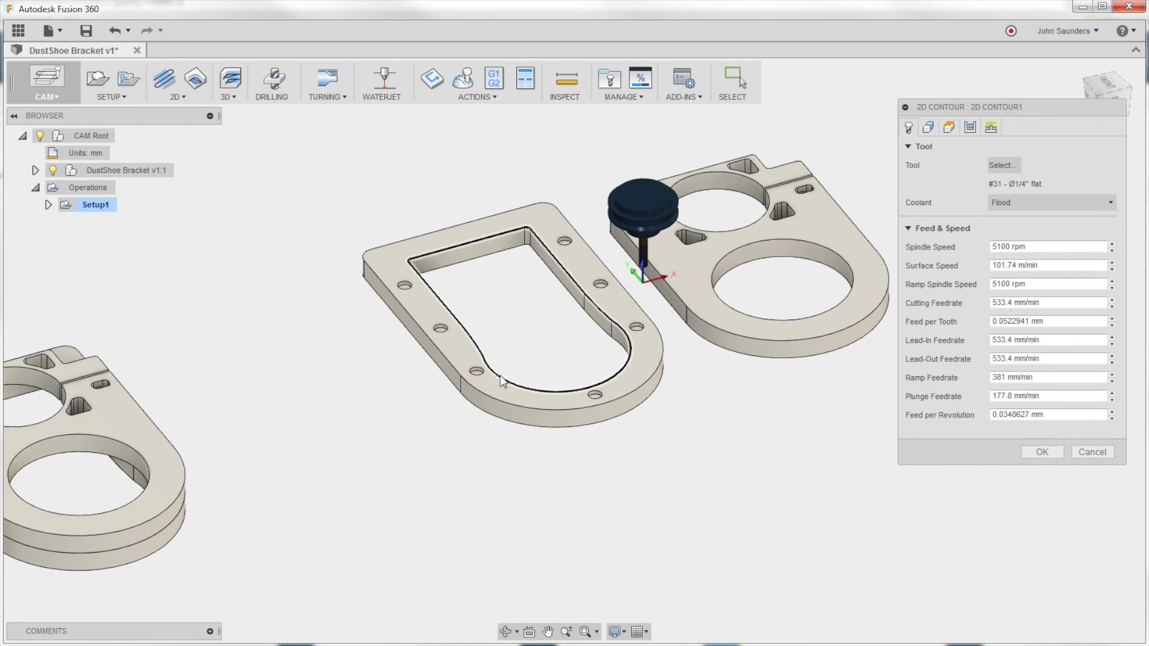
Step: Chain-select the U-bracket's inner and outer contours plus the right bracket's outline and large circle
left_click(487, 372)
left_click(731, 239)
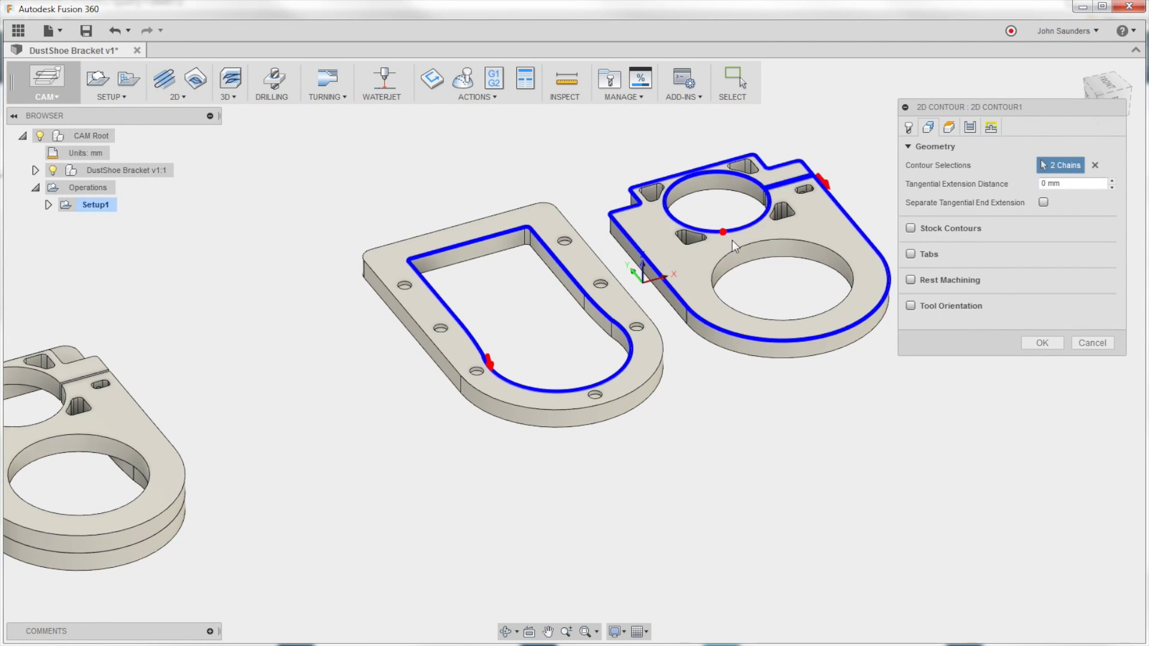
left_click(738, 250)
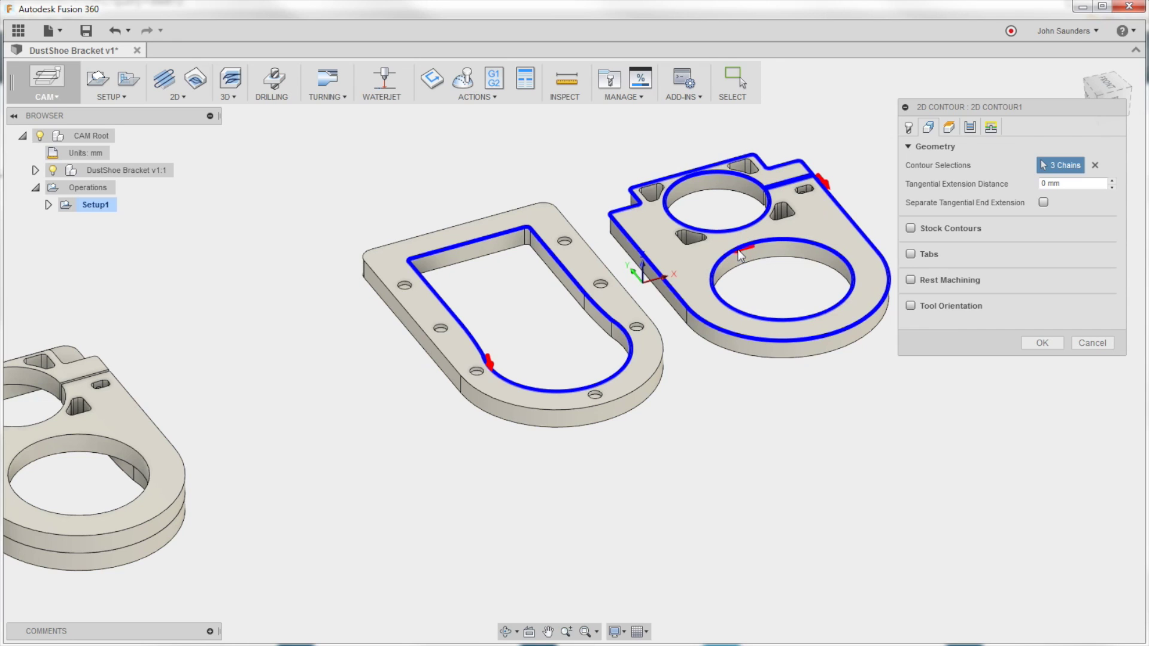
left_click(1095, 166)
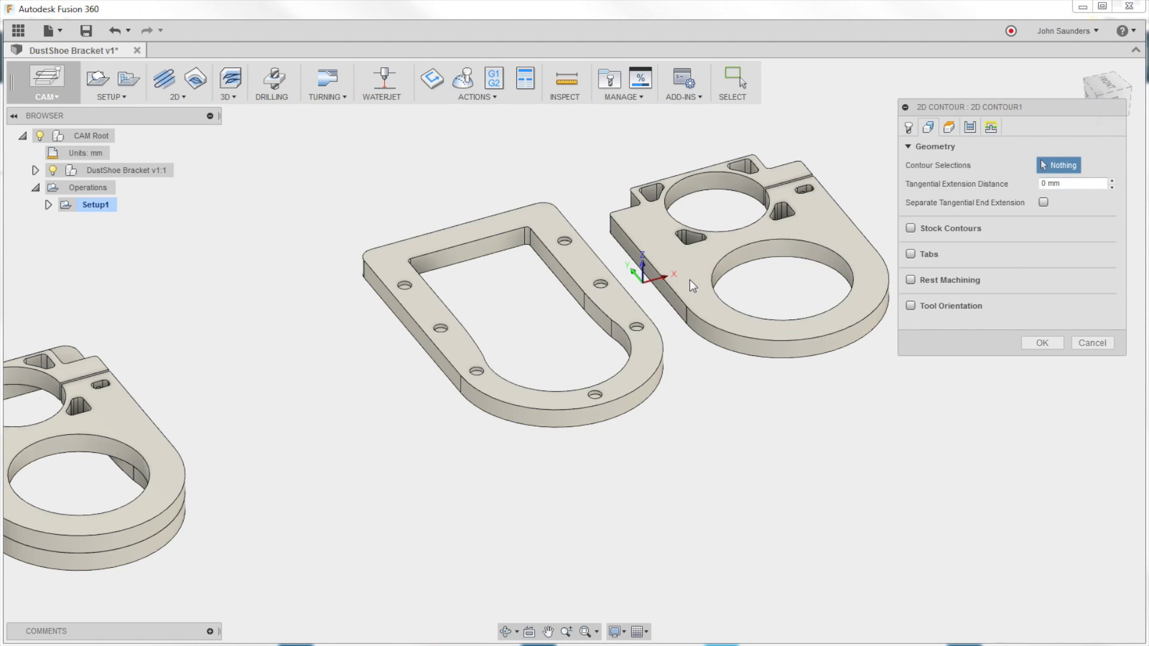
left_click(602, 309)
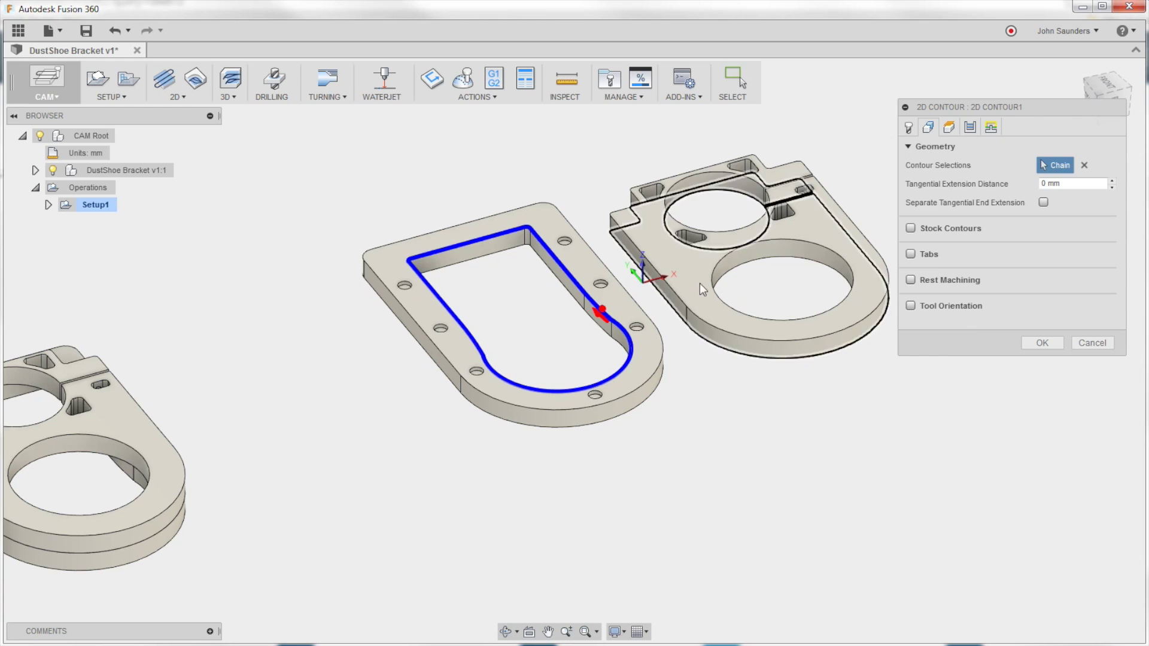
left_click(731, 244)
left_click(727, 231)
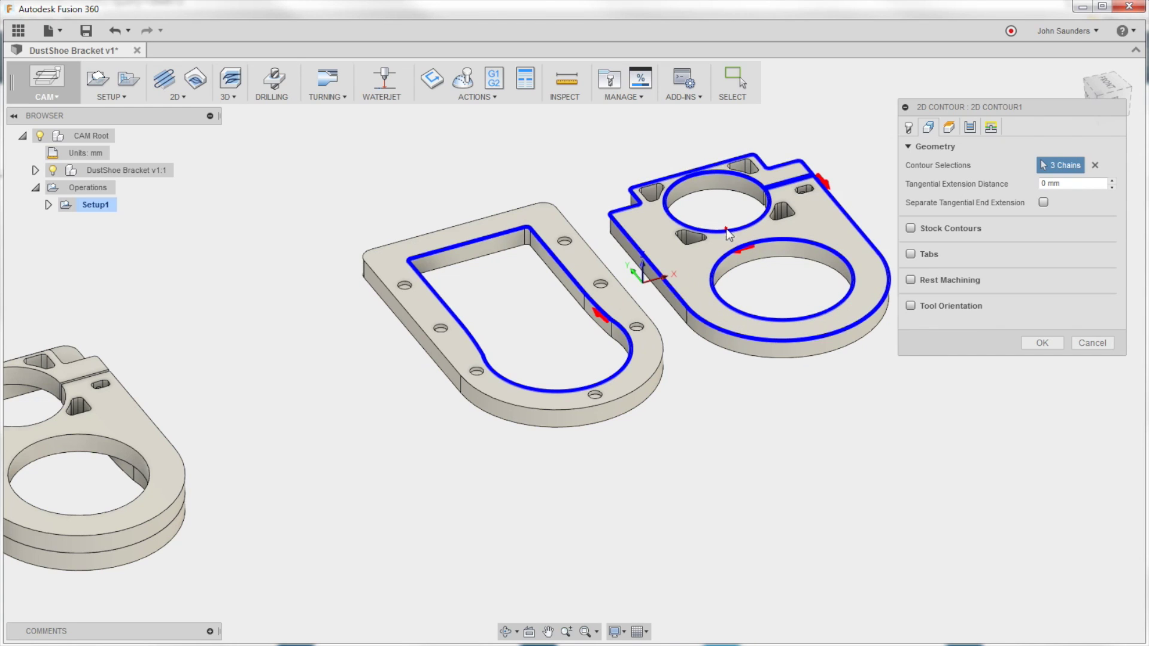
left_click(665, 354)
left_click(1039, 344)
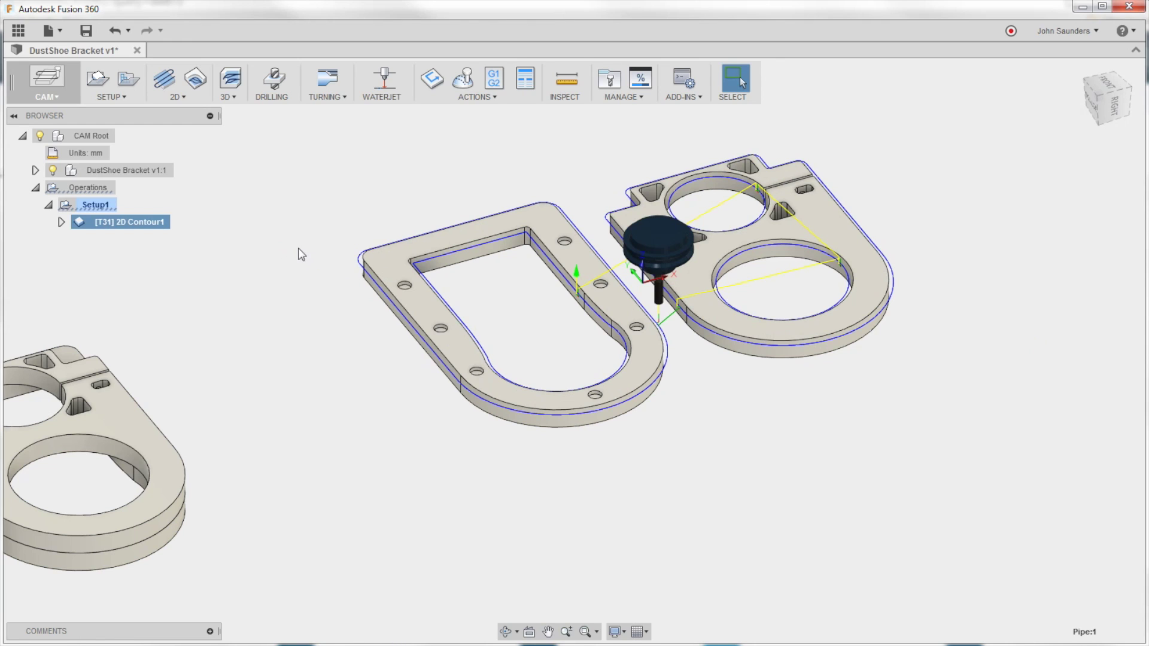
Step: Set 2D Contour1's bottom height to Model bottom with 0 mm offset, then inspect the regenerated toolpath
middle_click_drag(298, 248, 232, 222, "shift")
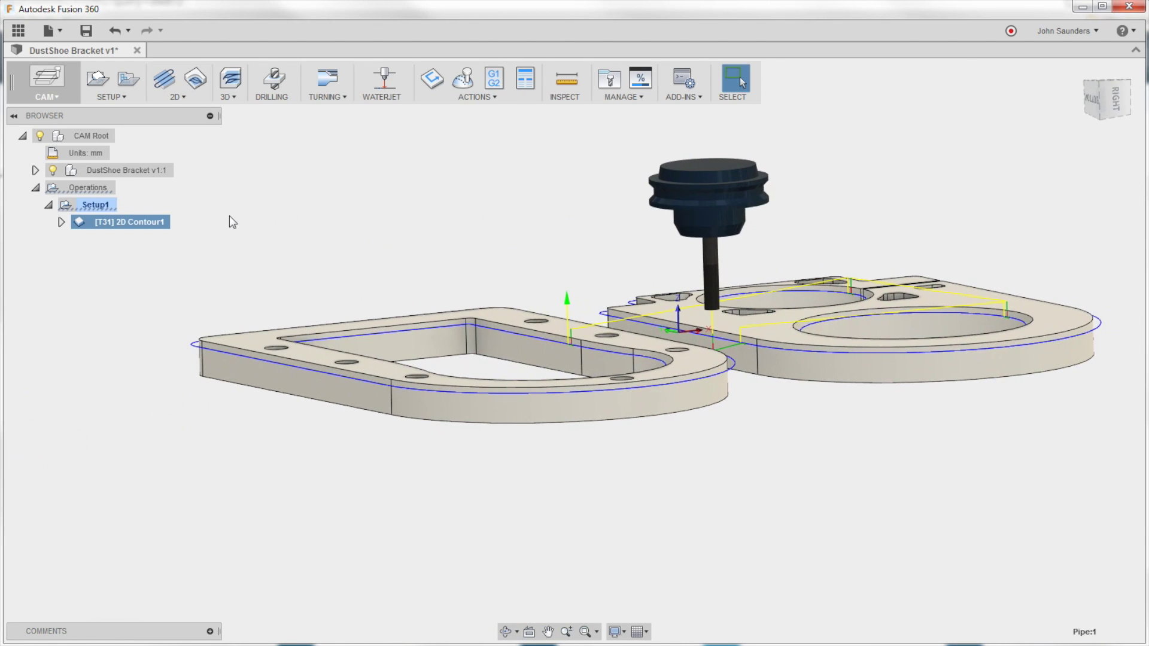
right_click(159, 225)
left_click(172, 227)
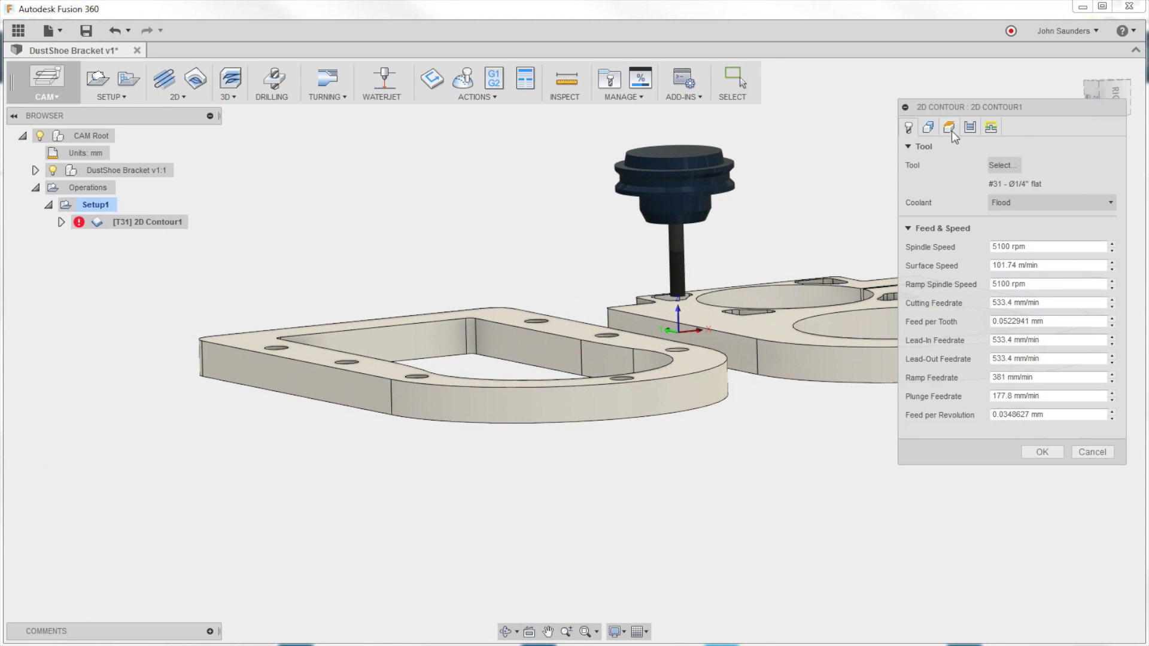
left_click(949, 128)
left_click(975, 418)
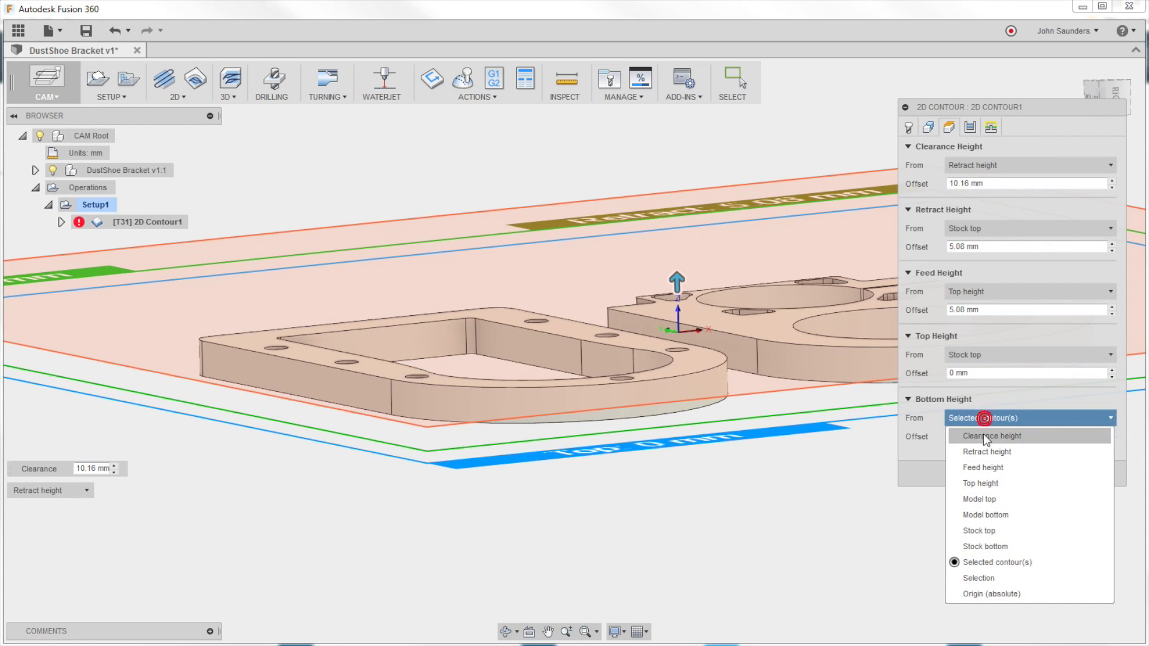
left_click(997, 514)
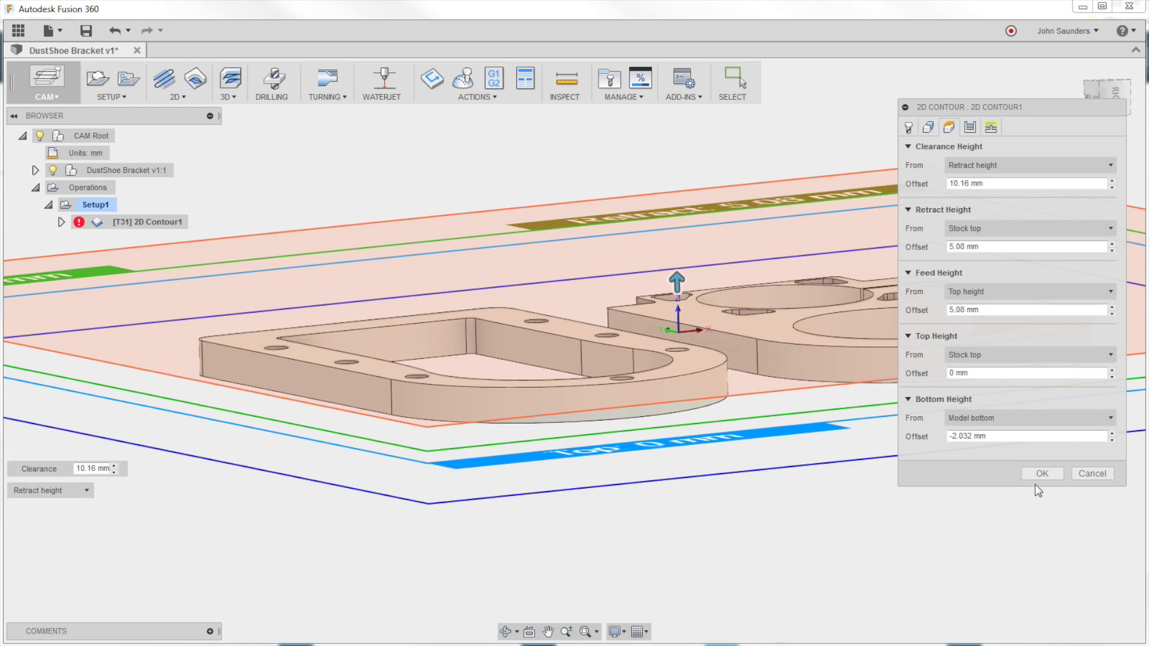
left_click(1011, 437)
type("0")
left_click(1052, 474)
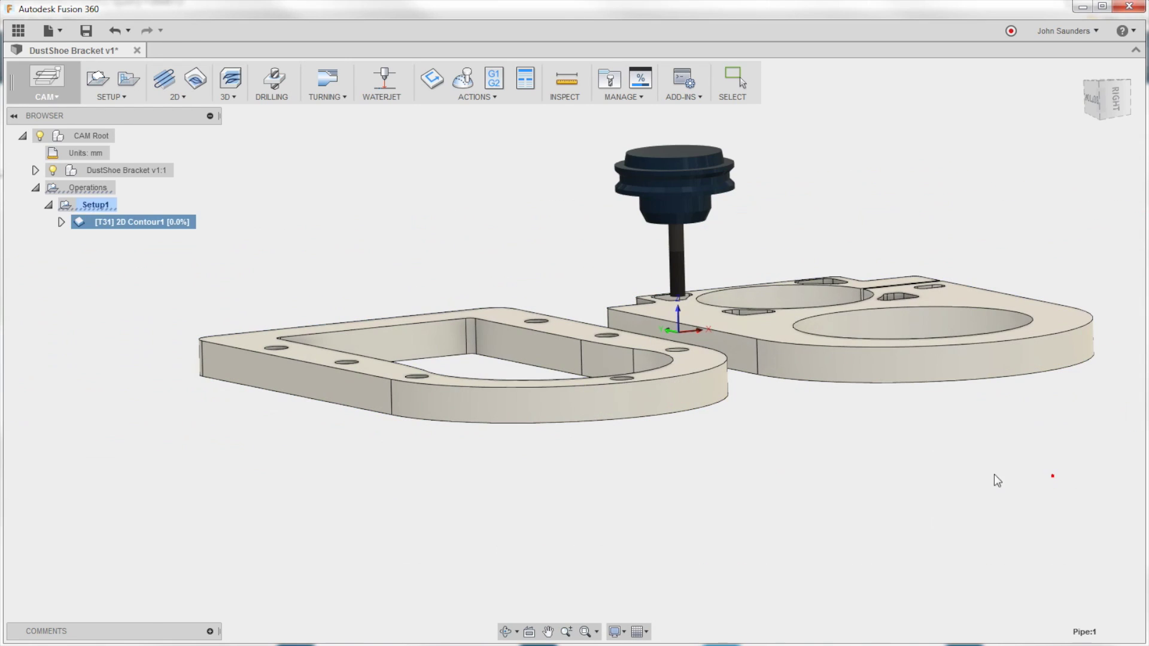
middle_click_drag(765, 447, 459, 432, "shift")
middle_click_drag(335, 294, 543, 410)
middle_click_drag(334, 238, 325, 194)
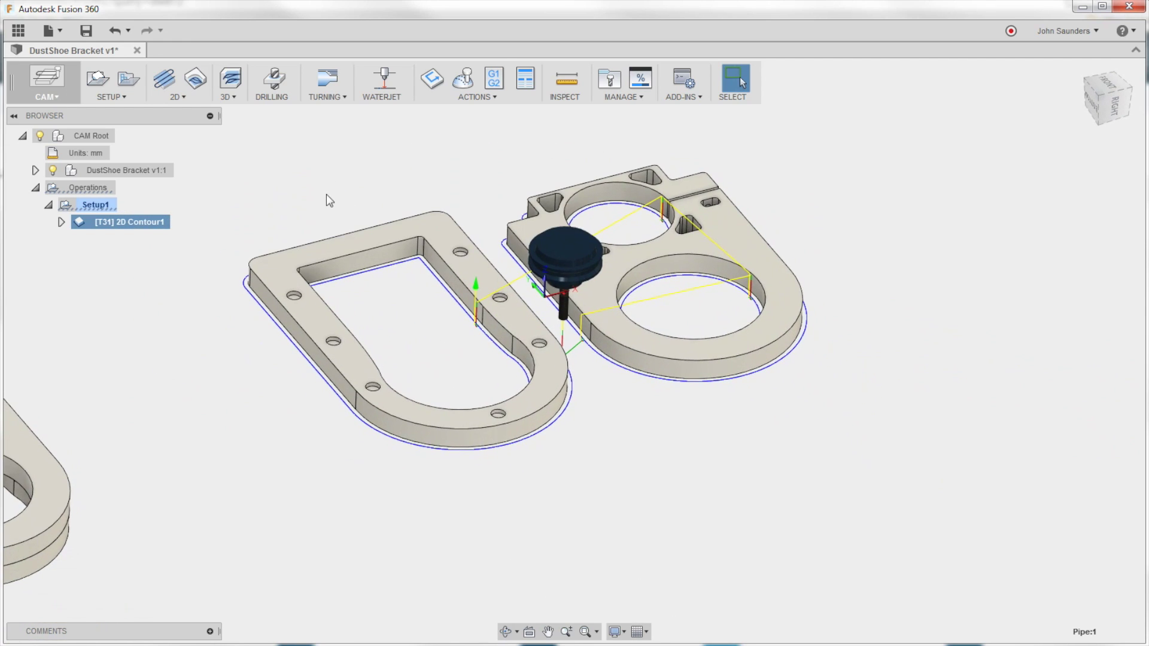
left_click(463, 79)
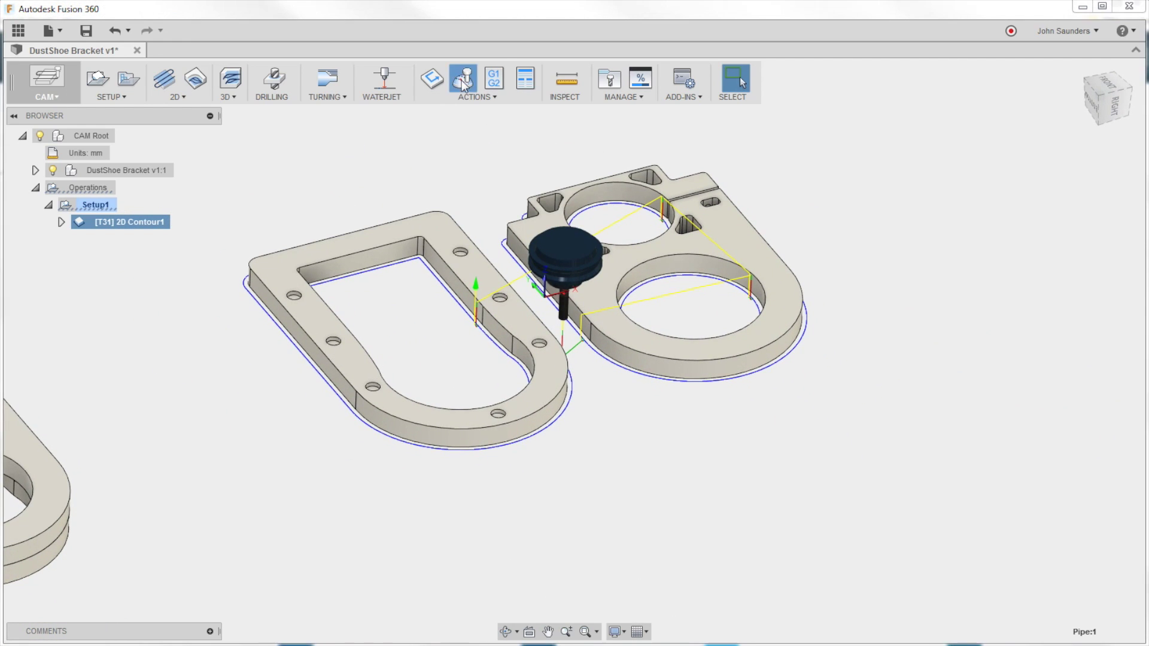
middle_click_drag(477, 263, 549, 307)
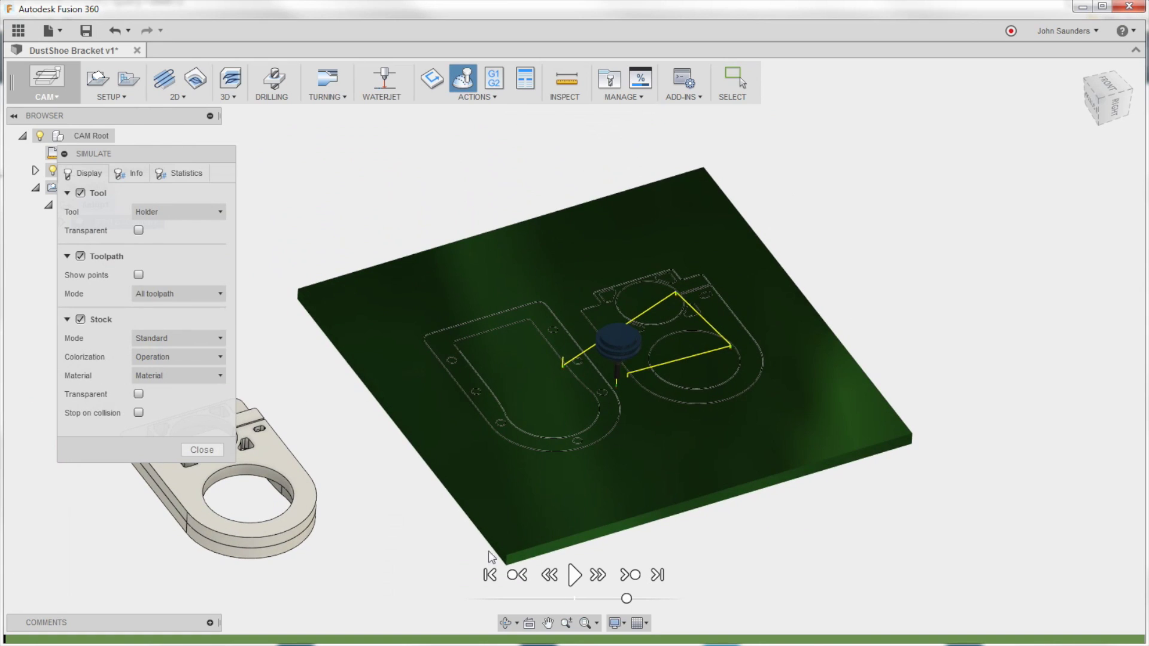
left_click(574, 574)
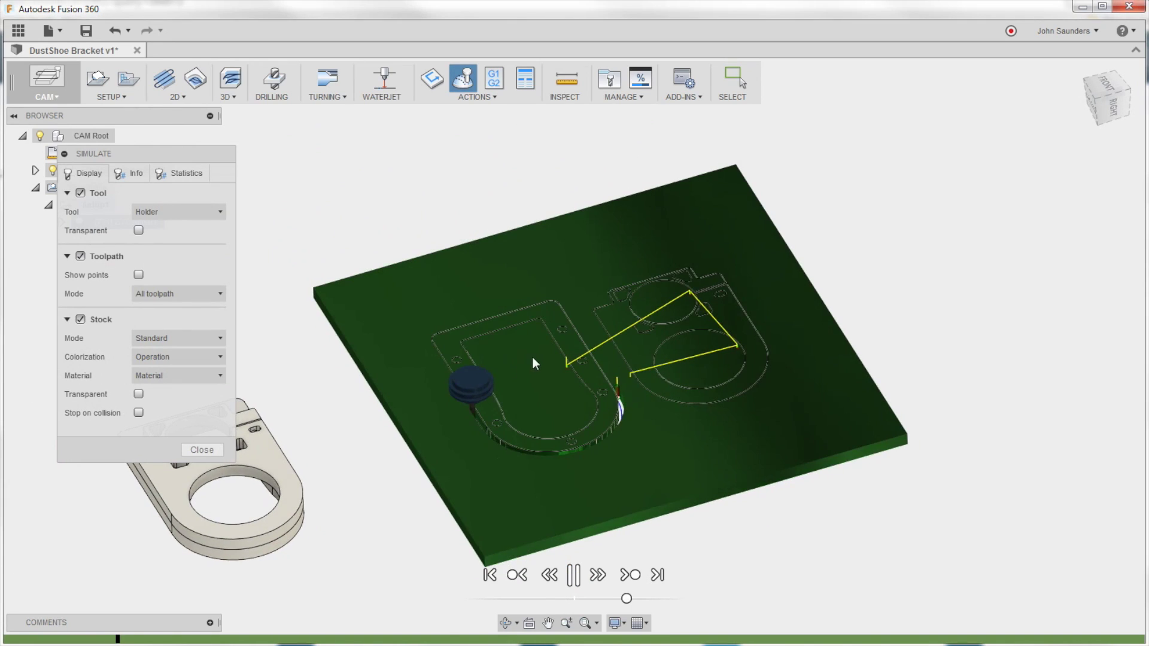
scroll(533, 356, "up", 2)
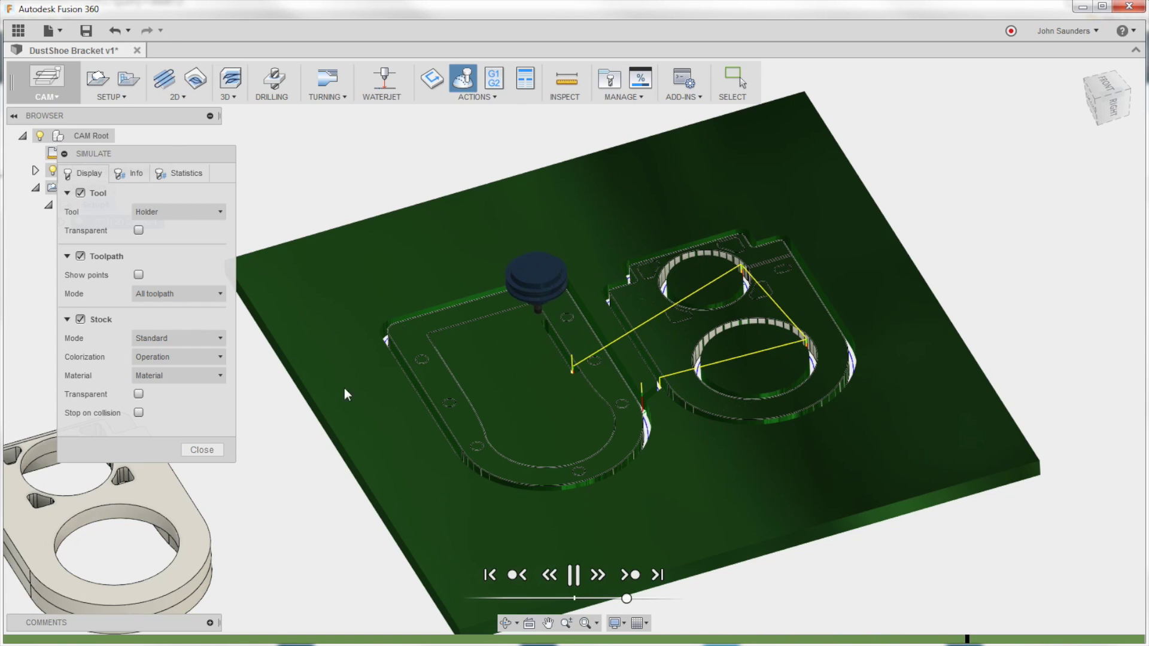
left_click(202, 450)
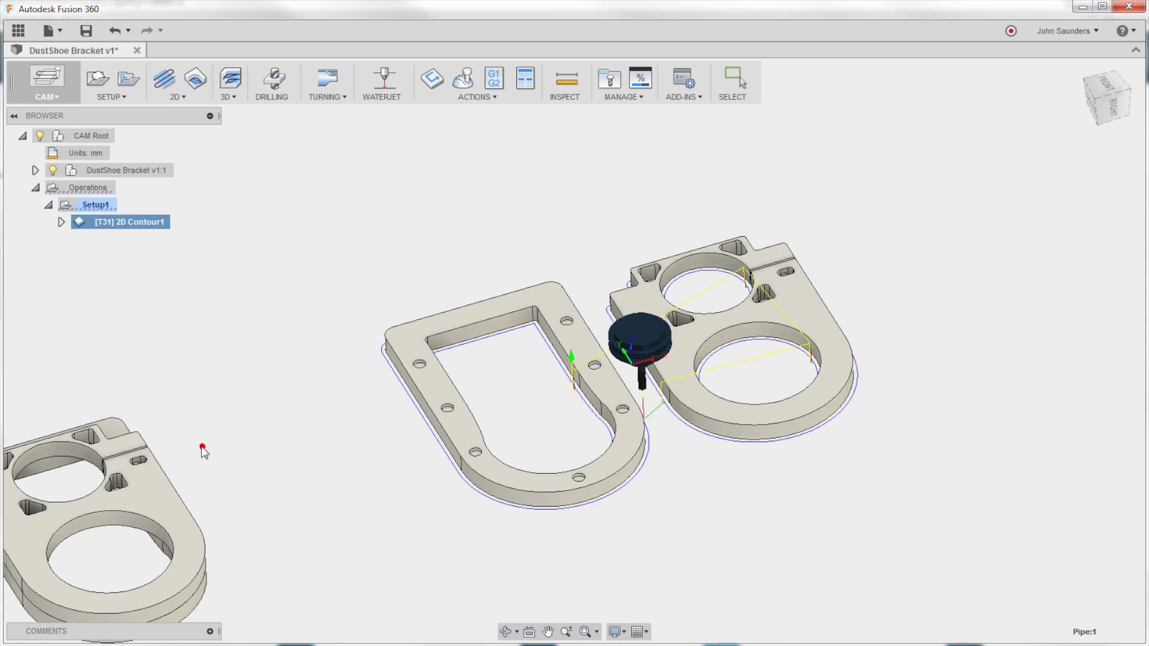
Step: Enable Preserve Order in 2D Contour1's passes and regenerate the contour toolpath
right_click(128, 225)
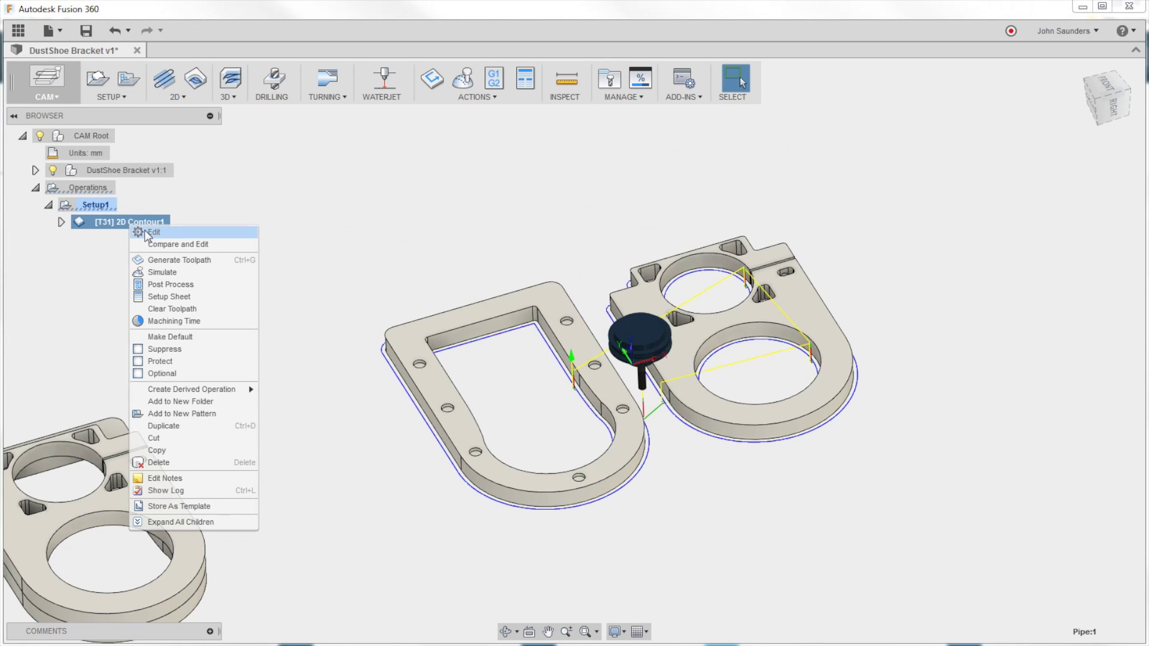
left_click(150, 232)
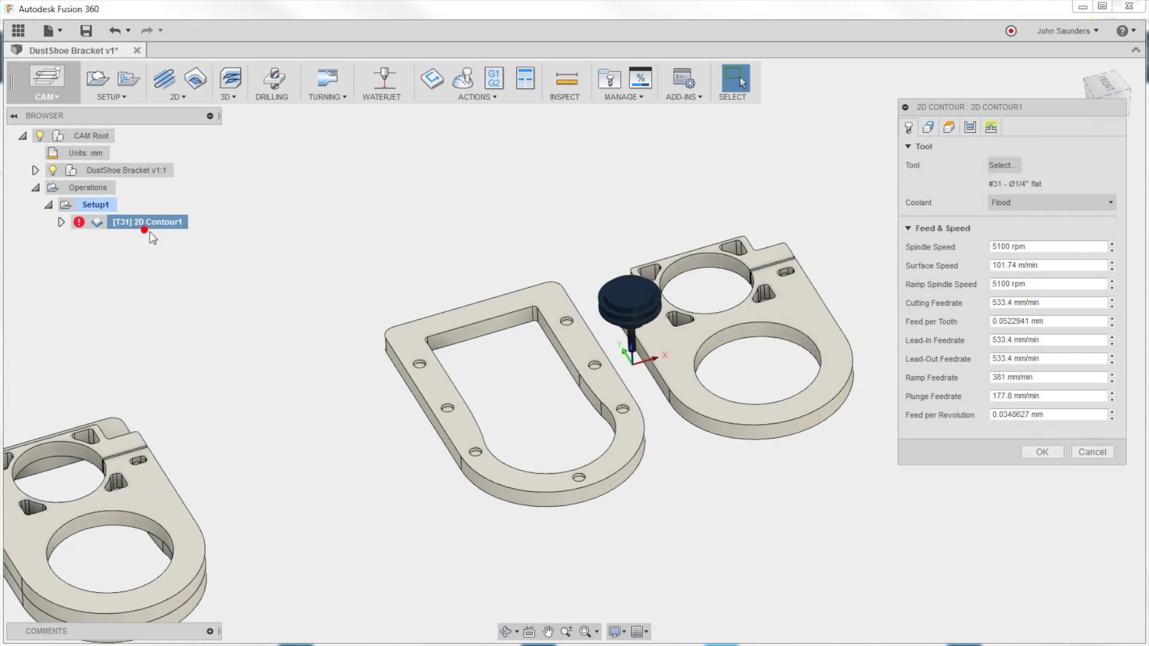
left_click(969, 128)
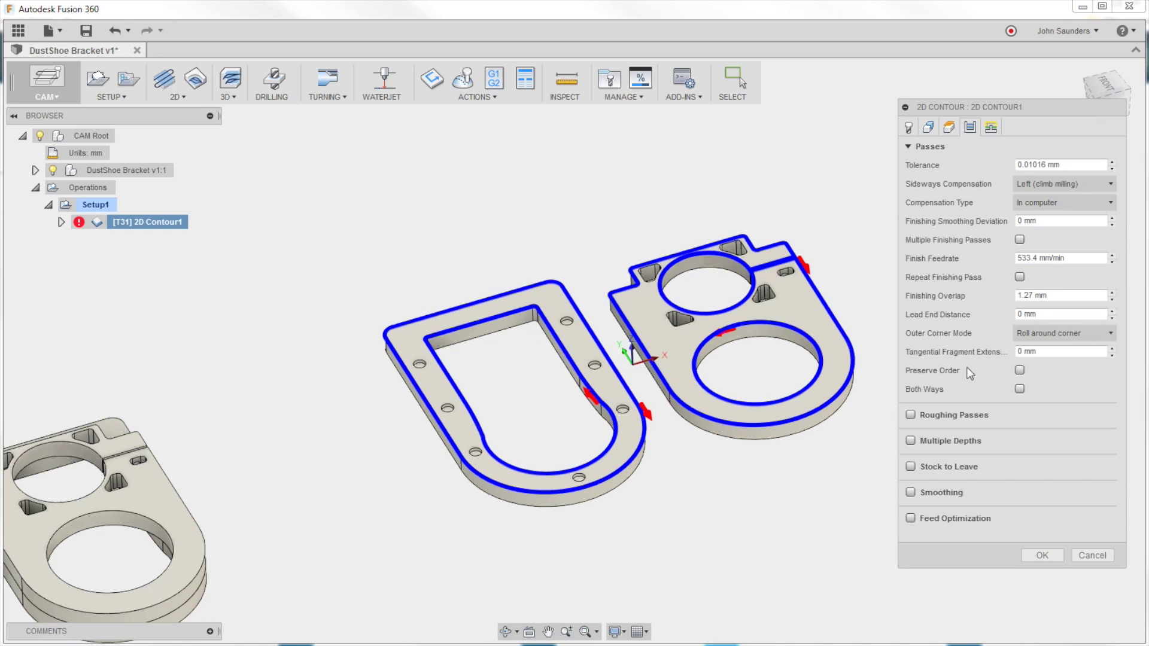
left_click(1019, 370)
left_click(1042, 556)
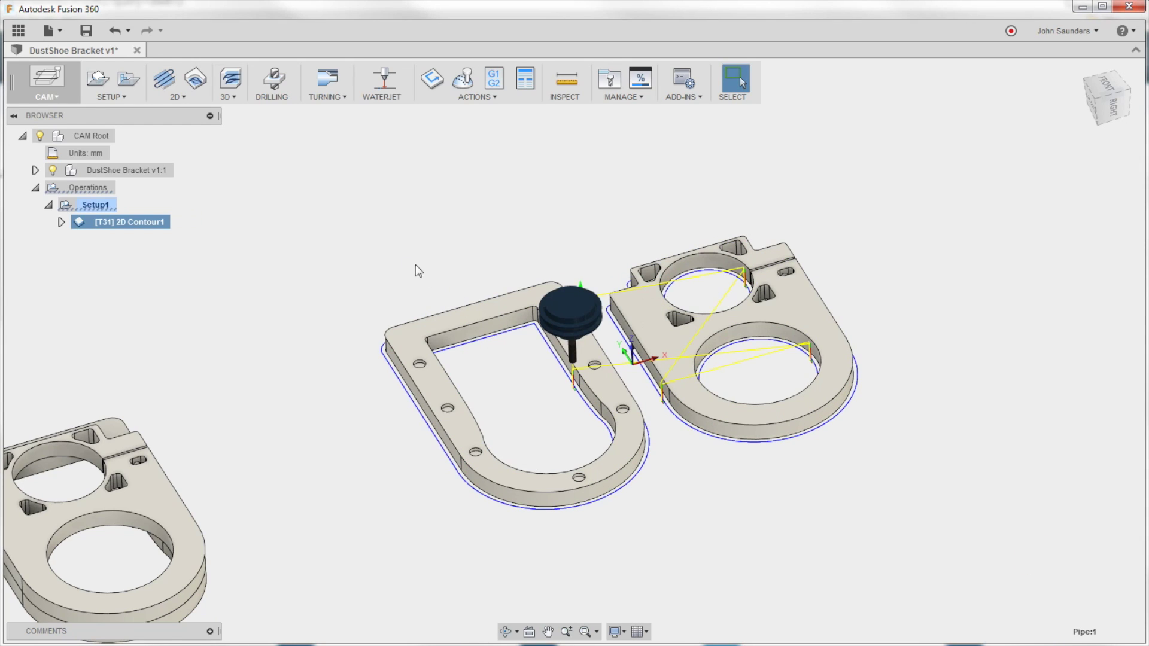
left_click(464, 80)
left_click(578, 573)
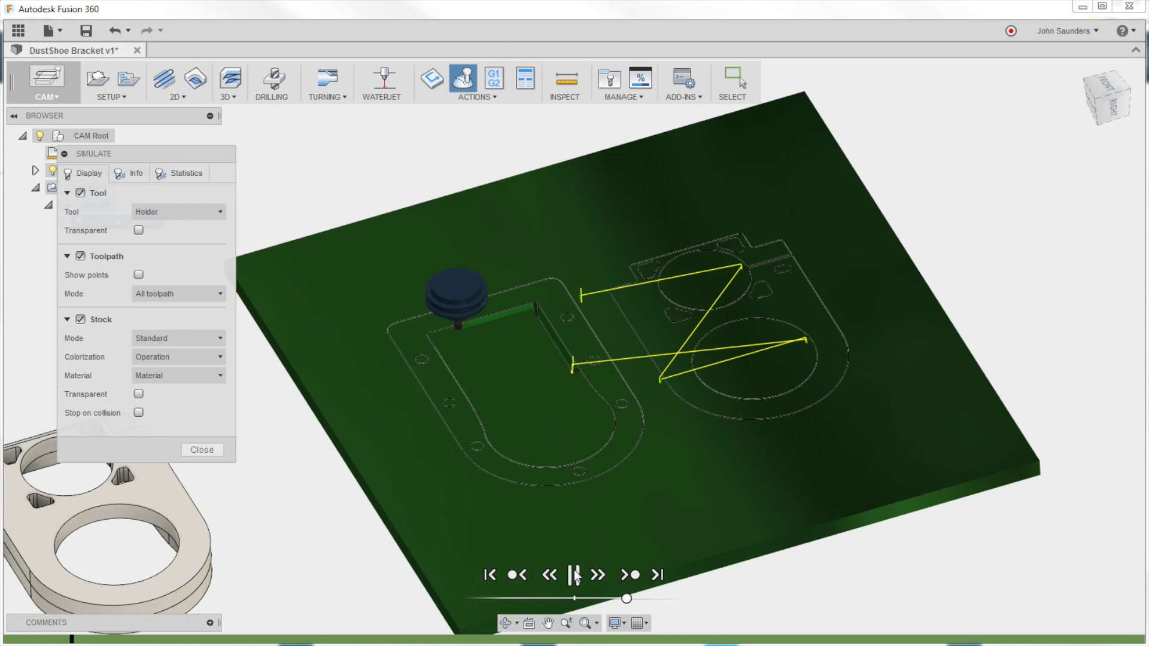
left_click_drag(636, 598, 668, 599)
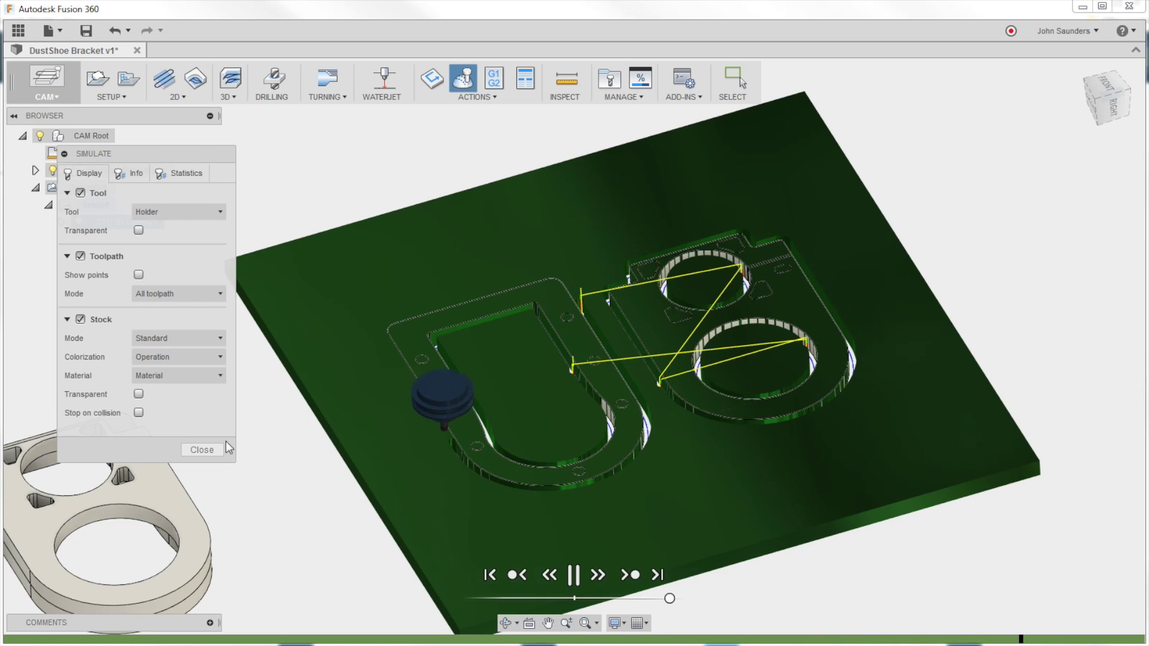
left_click(203, 450)
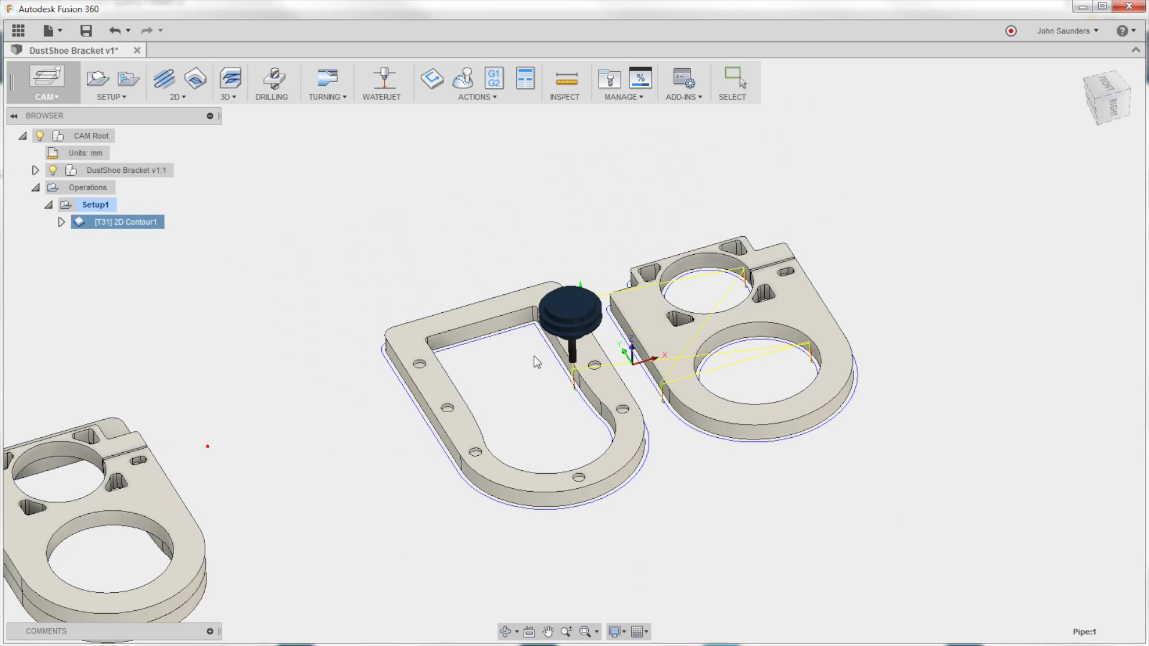
scroll(821, 268, "up", 3)
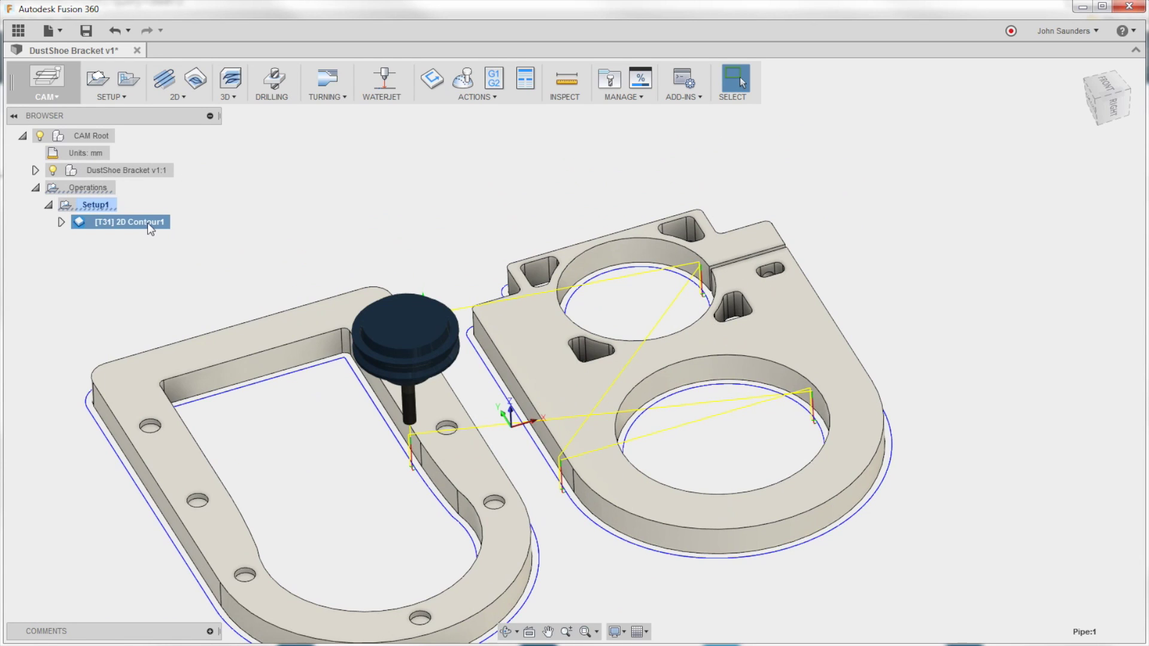
left_click(645, 306)
scroll(567, 303, "down", 3)
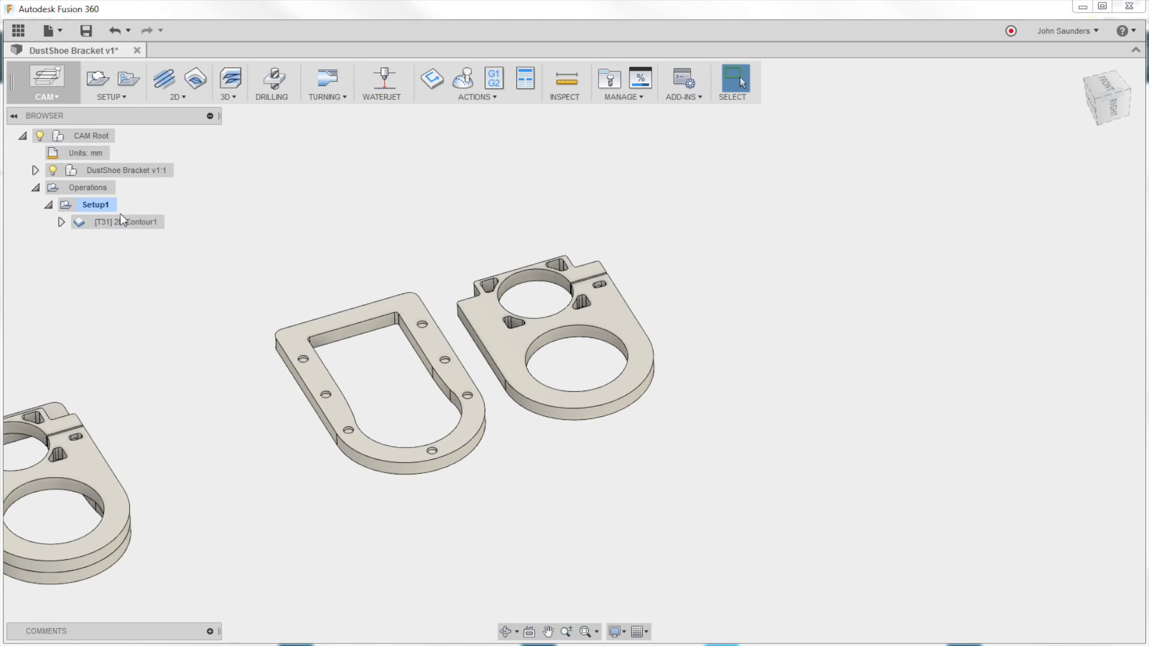
left_click(120, 219)
middle_click_drag(303, 282, 359, 195, "shift")
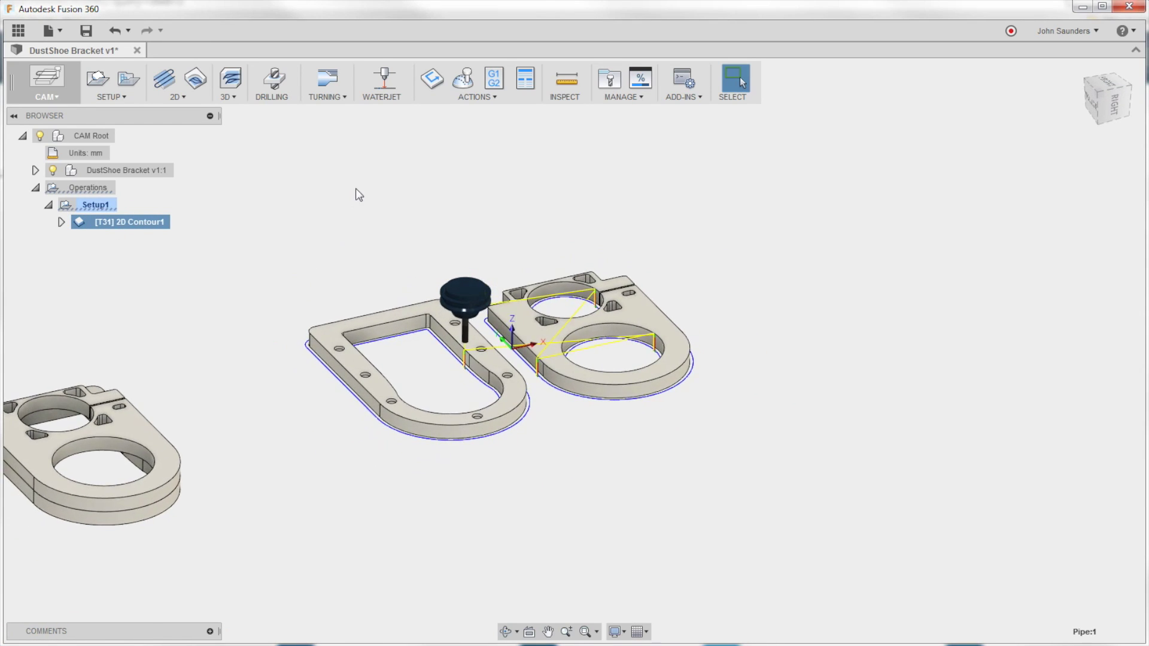
scroll(389, 227, "up", 2)
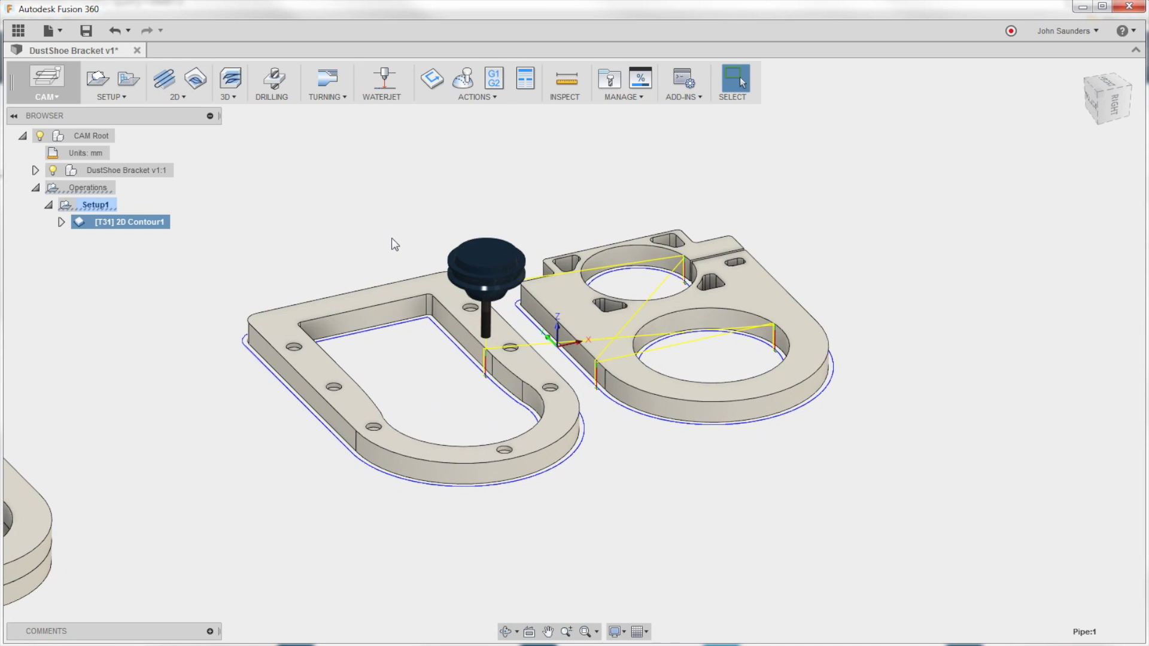
Step: Enable holding tabs in 2D Contour1's geometry settings
right_click(137, 224)
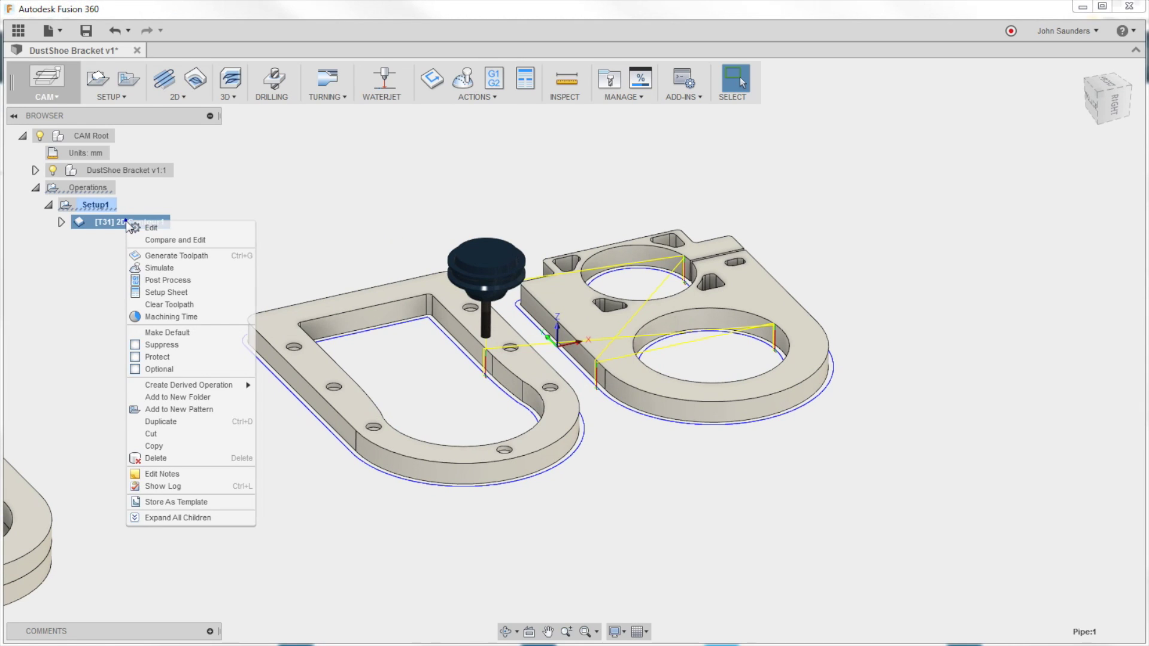
left_click(142, 226)
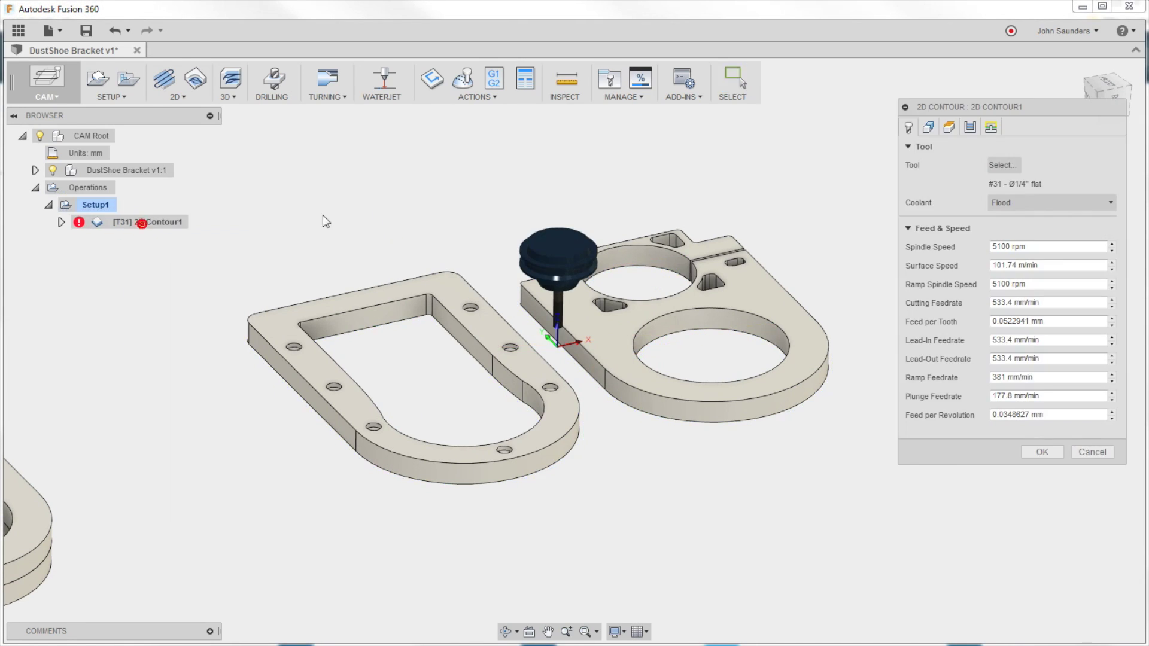
left_click(928, 127)
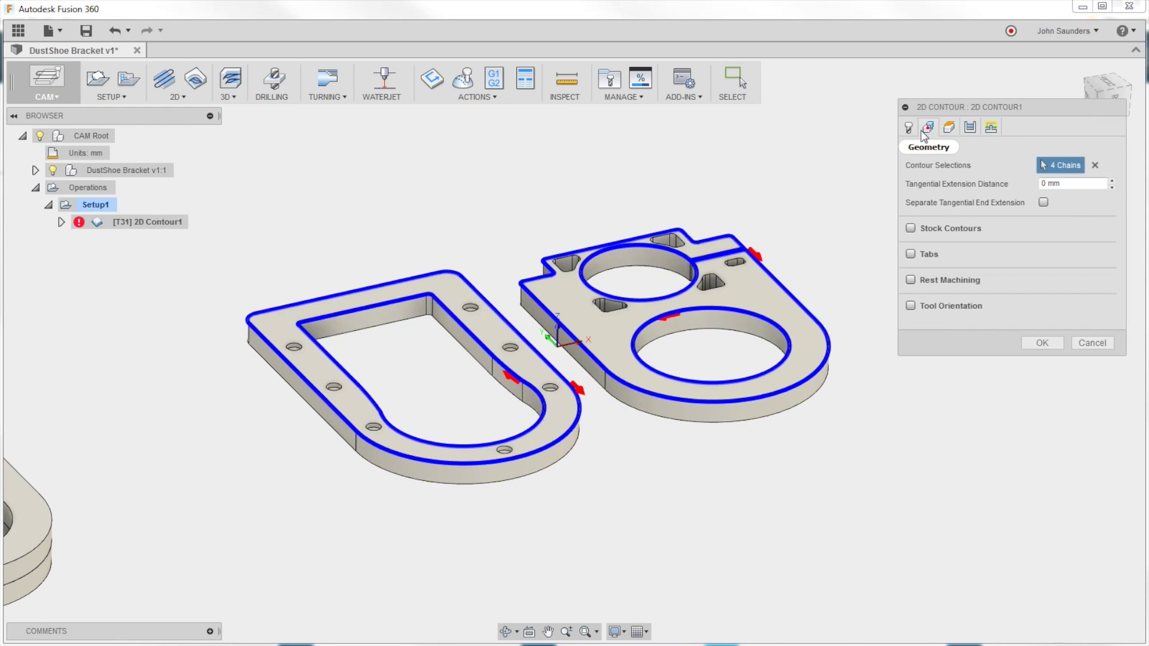
left_click(910, 255)
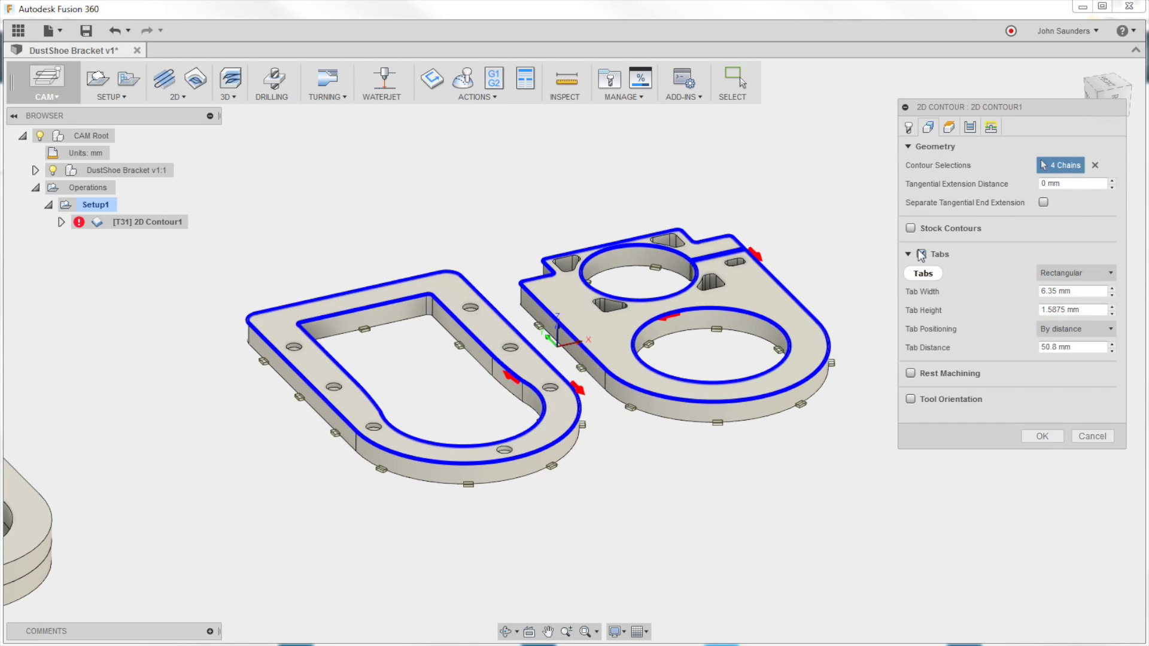
Step: Set the tab distance to 100 and regenerate the toolpath
left_click(1070, 292)
left_click(1094, 311)
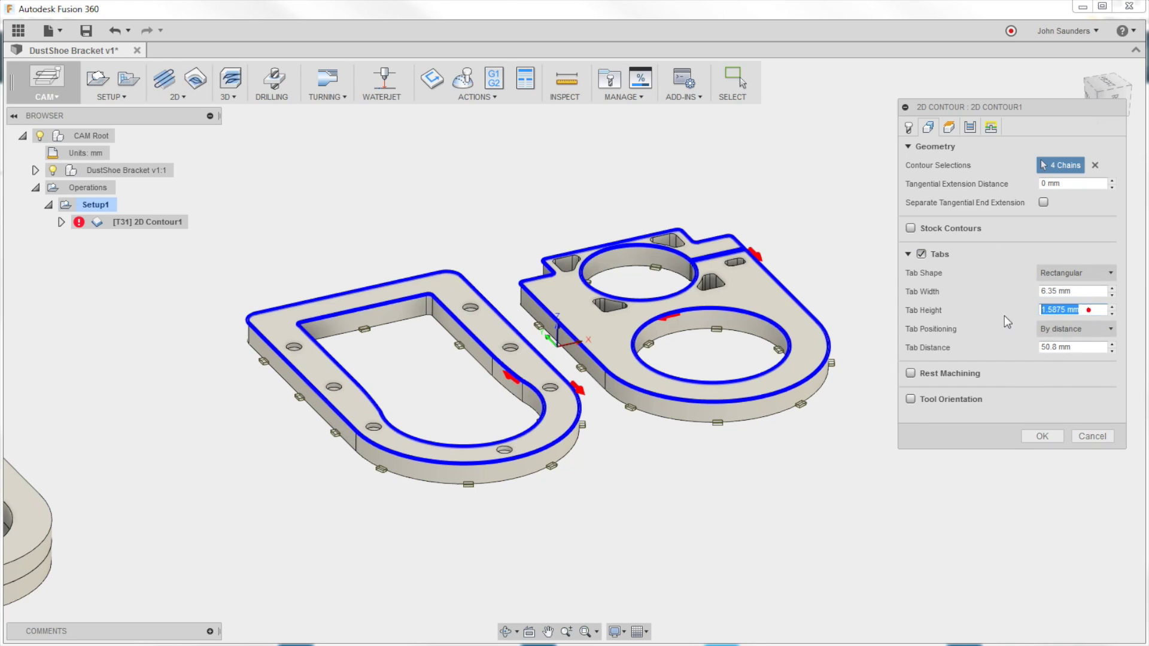
left_click(1088, 346)
type("2")
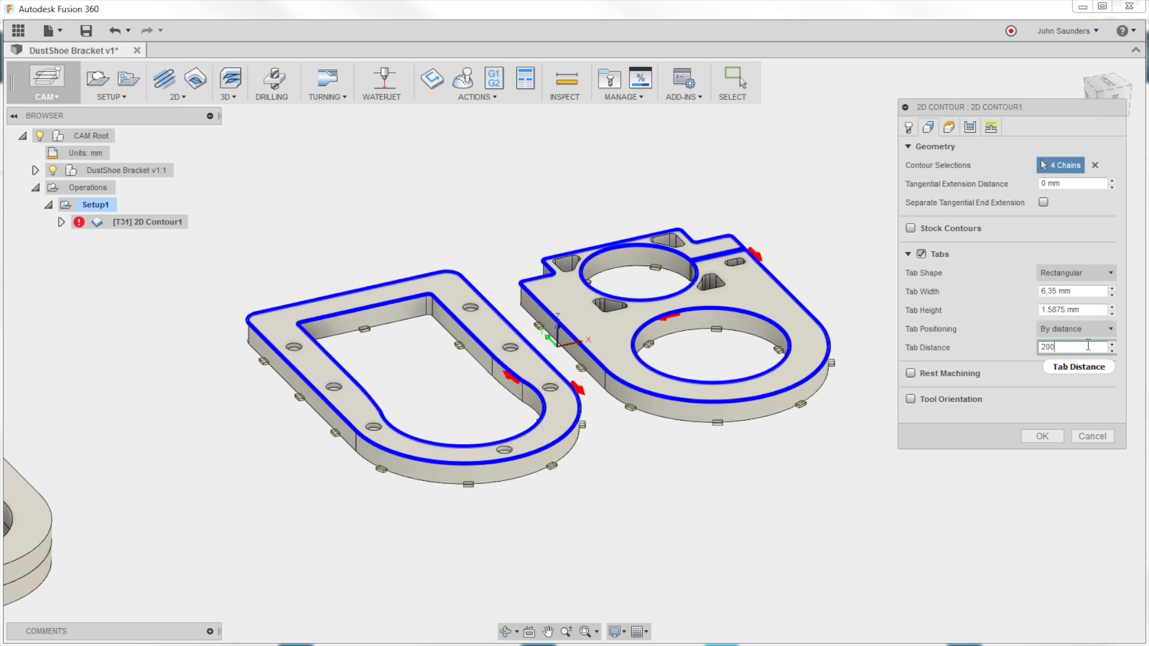
type("00")
middle_click_drag(757, 444, 712, 528, "shift")
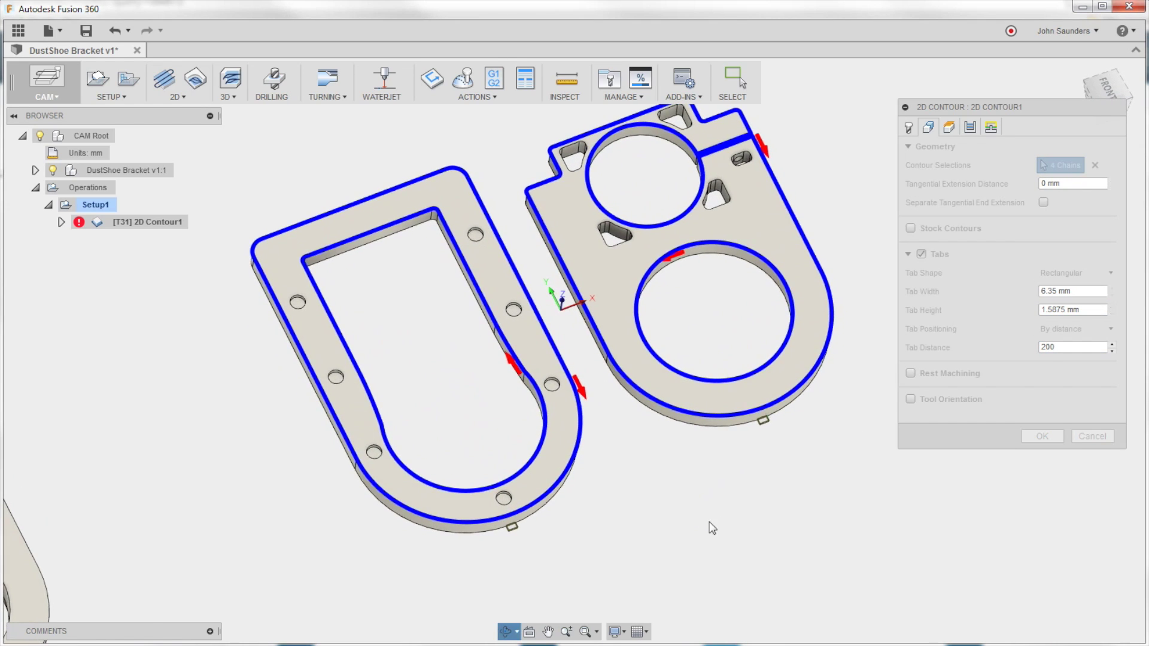
left_click(1072, 349)
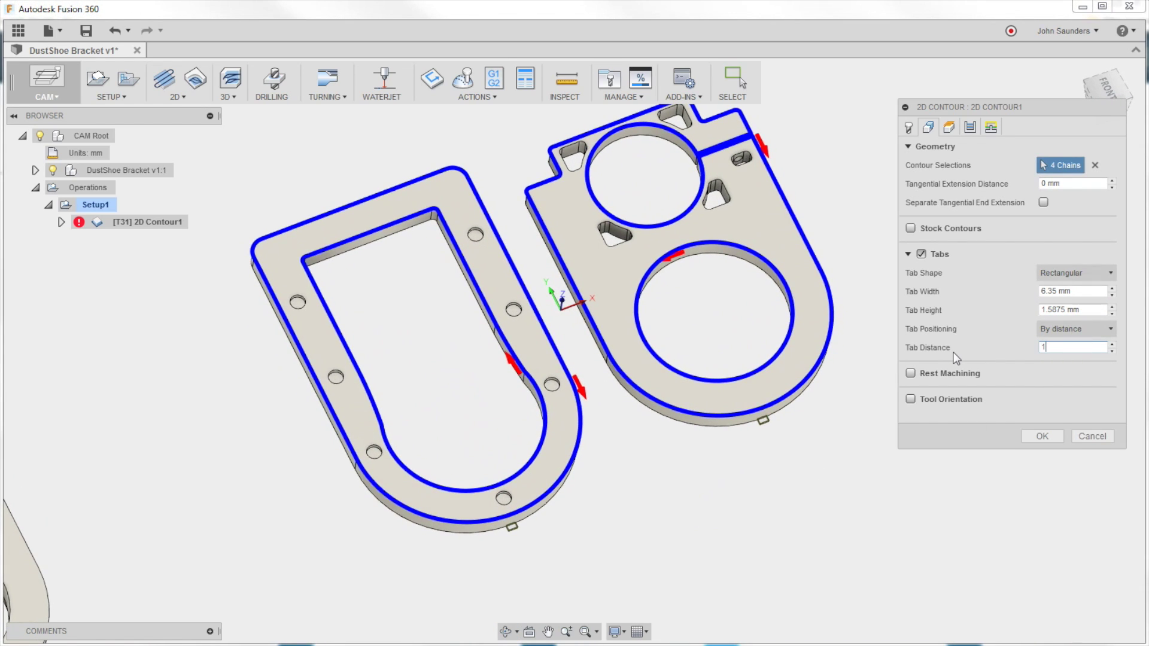
type("00")
middle_click_drag(806, 449, 695, 526, "shift")
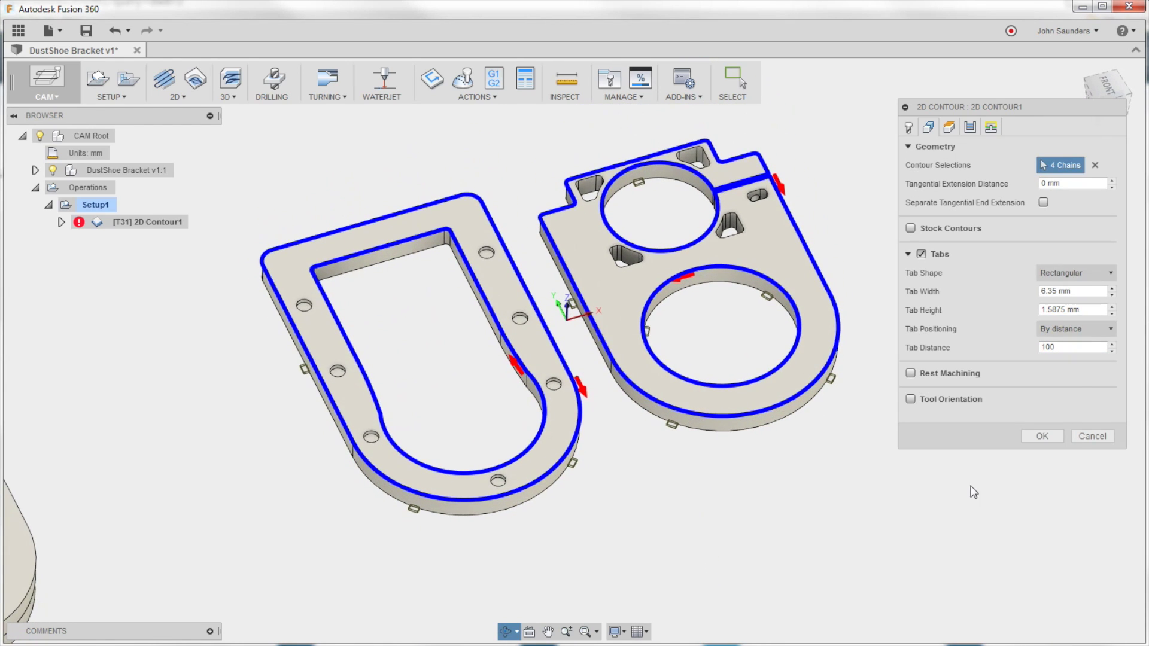
left_click(1047, 434)
middle_click_drag(942, 453, 872, 461, "shift")
scroll(872, 462, "up", 5)
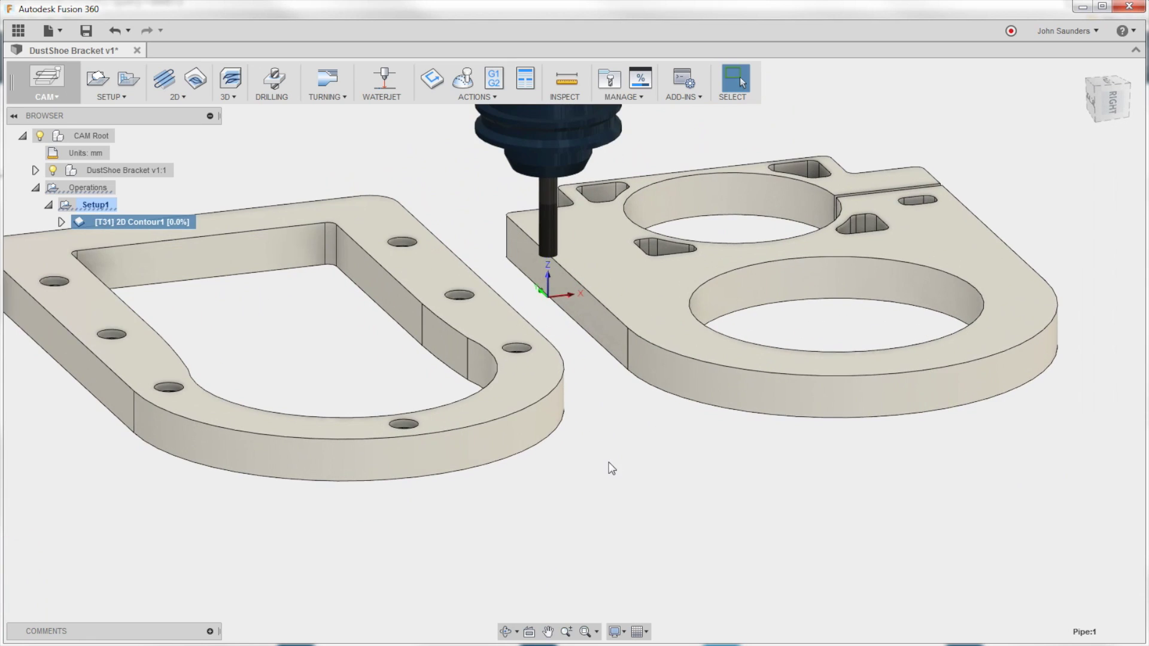
scroll(698, 462, "up", 3)
middle_click_drag(698, 461, 782, 439)
scroll(688, 423, "down", 5)
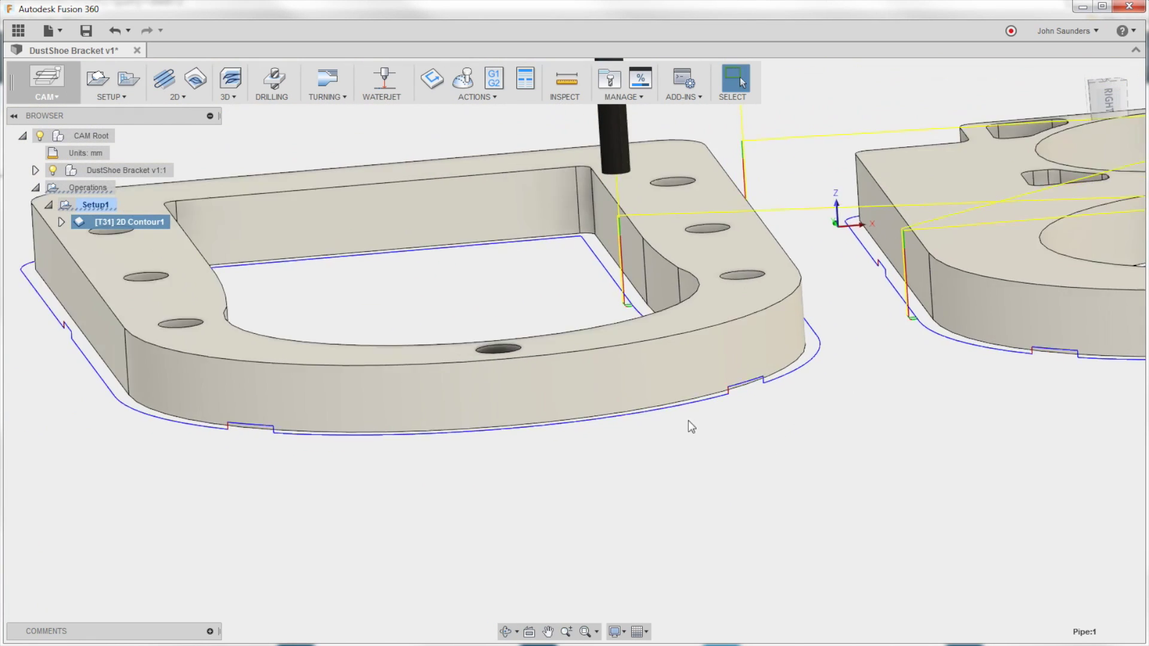
left_click(97, 205)
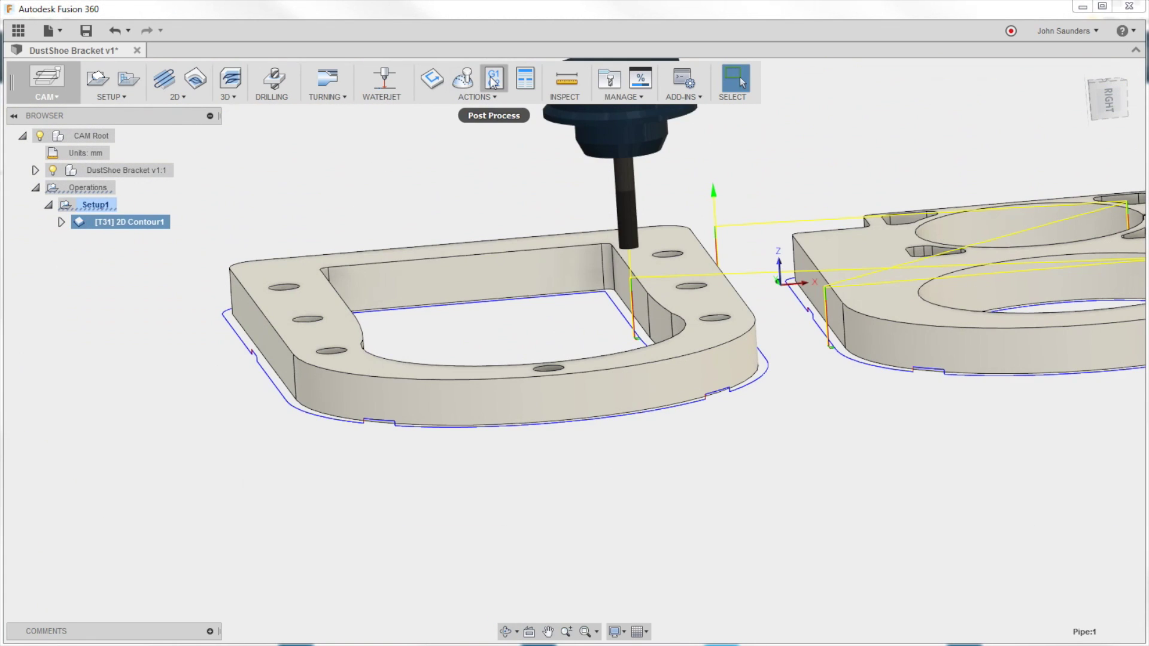
left_click(463, 79)
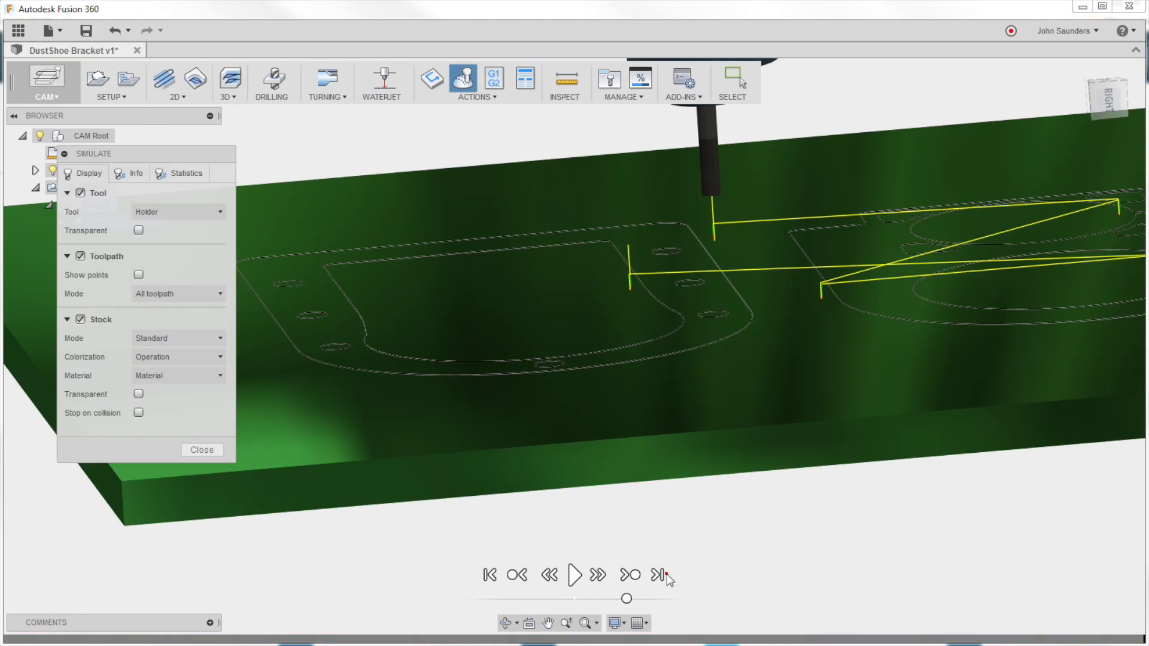
scroll(584, 440, "down", 3)
scroll(584, 440, "up", 5)
middle_click_drag(584, 440, 682, 278, "shift")
scroll(652, 449, "down", 3)
left_click(202, 450)
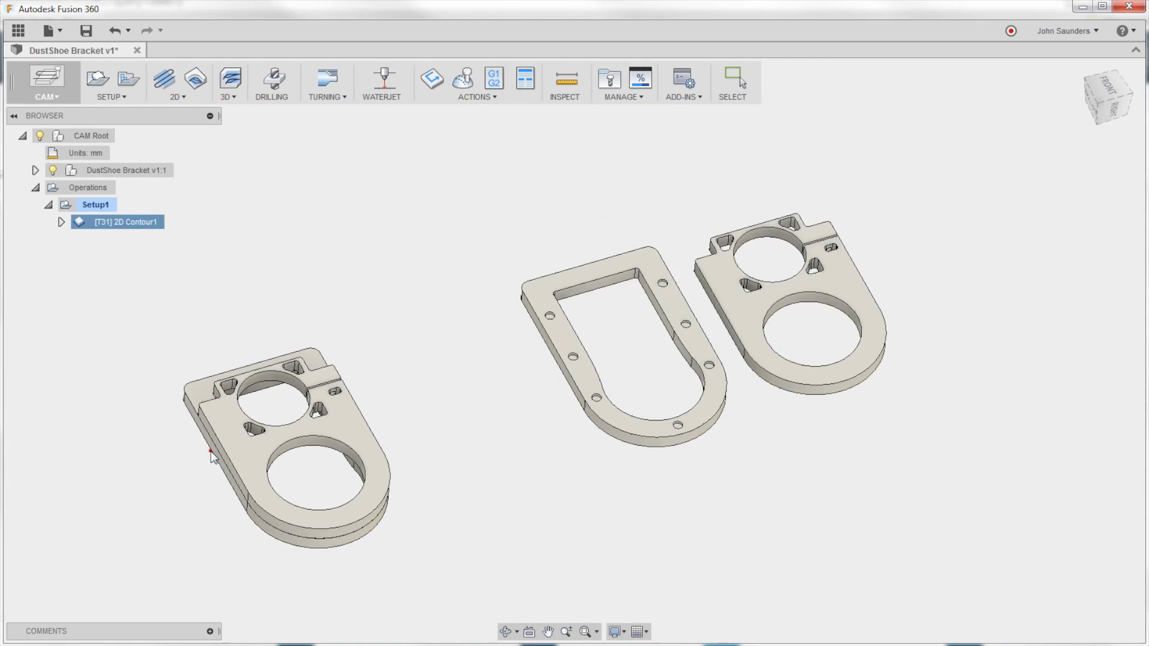
Step: Switch to the Model workspace and select the top plate on the stacked bracket
left_click(57, 98)
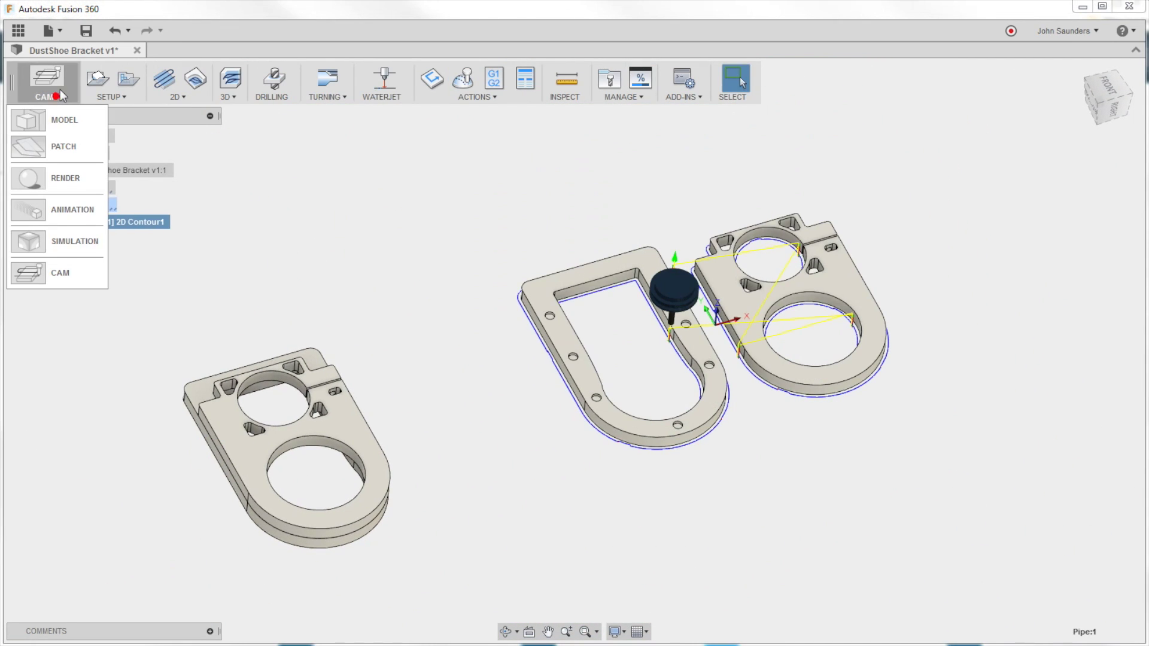
left_click(62, 123)
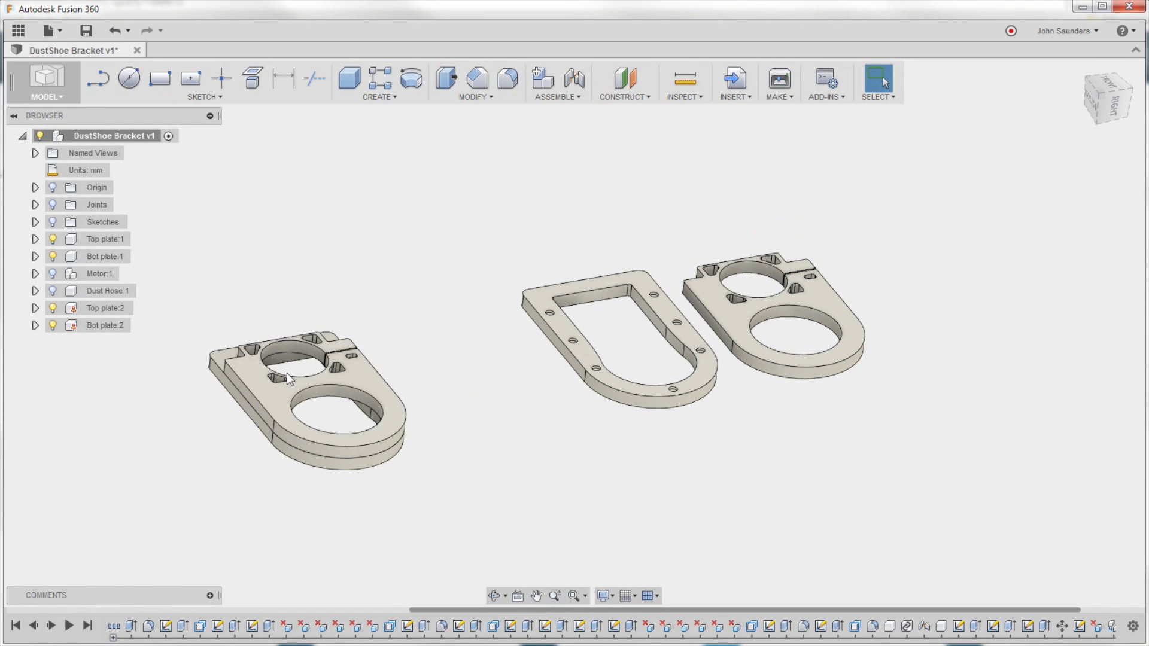
left_click(266, 396)
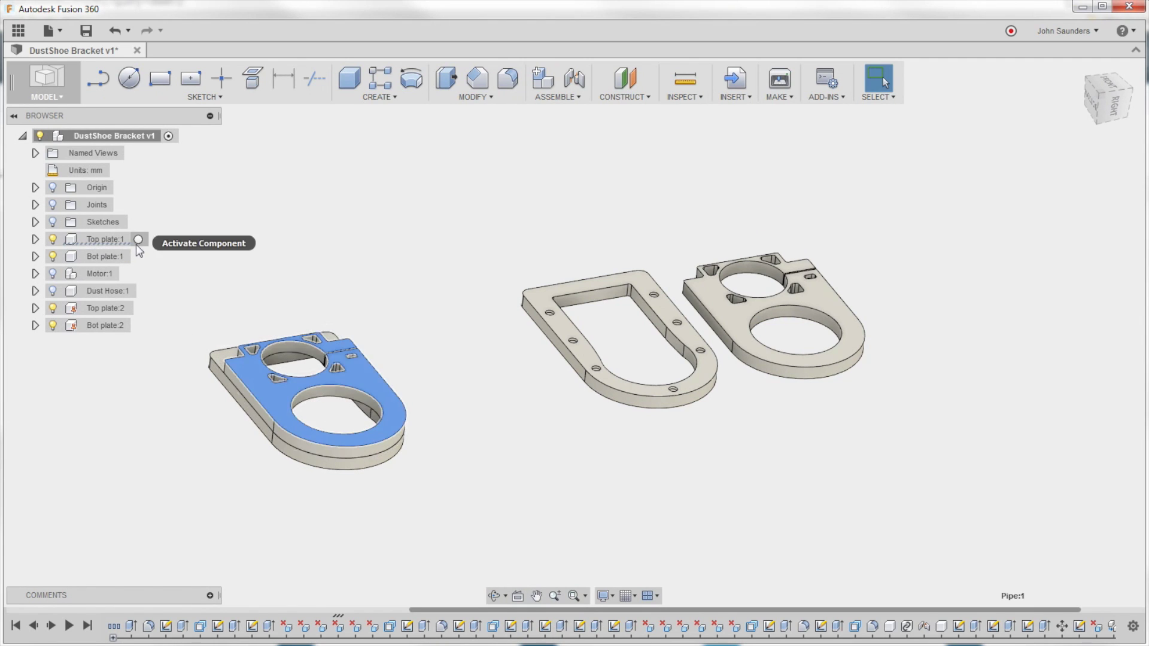
Step: Activate Top plate:1 and select the large hole's inner face
left_click(139, 239)
scroll(353, 299, "up", 3)
middle_click_drag(353, 299, 332, 195)
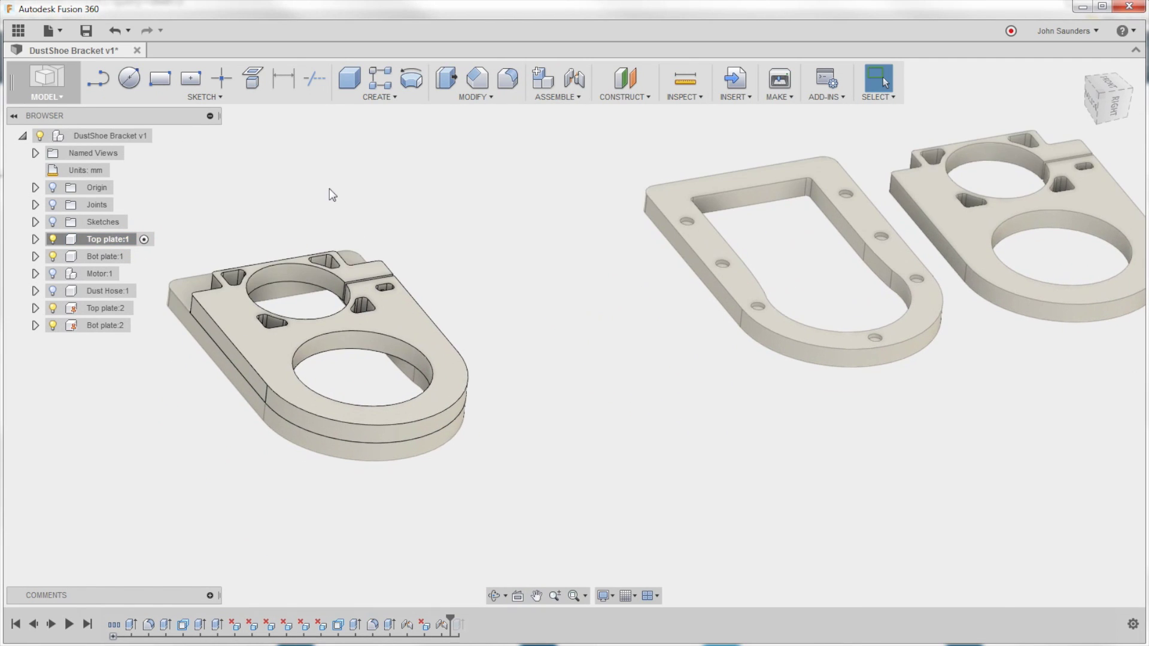
left_click(379, 351)
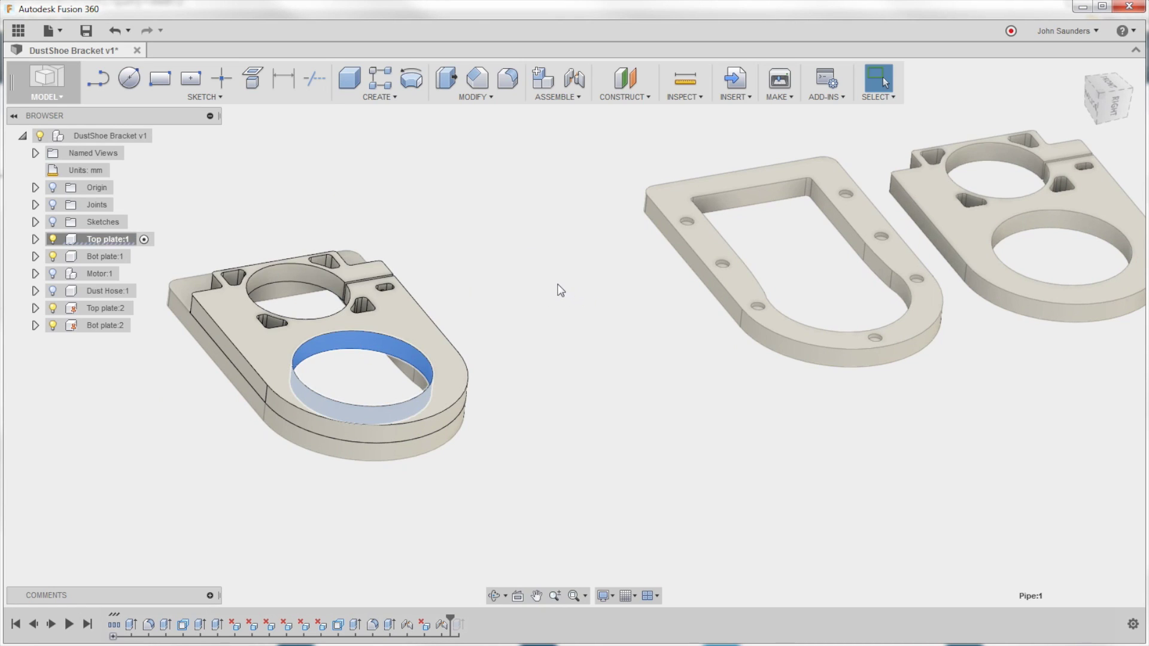
Step: Try a -30 mm Press Pull offset on the large hole face, then undo it
key("q")
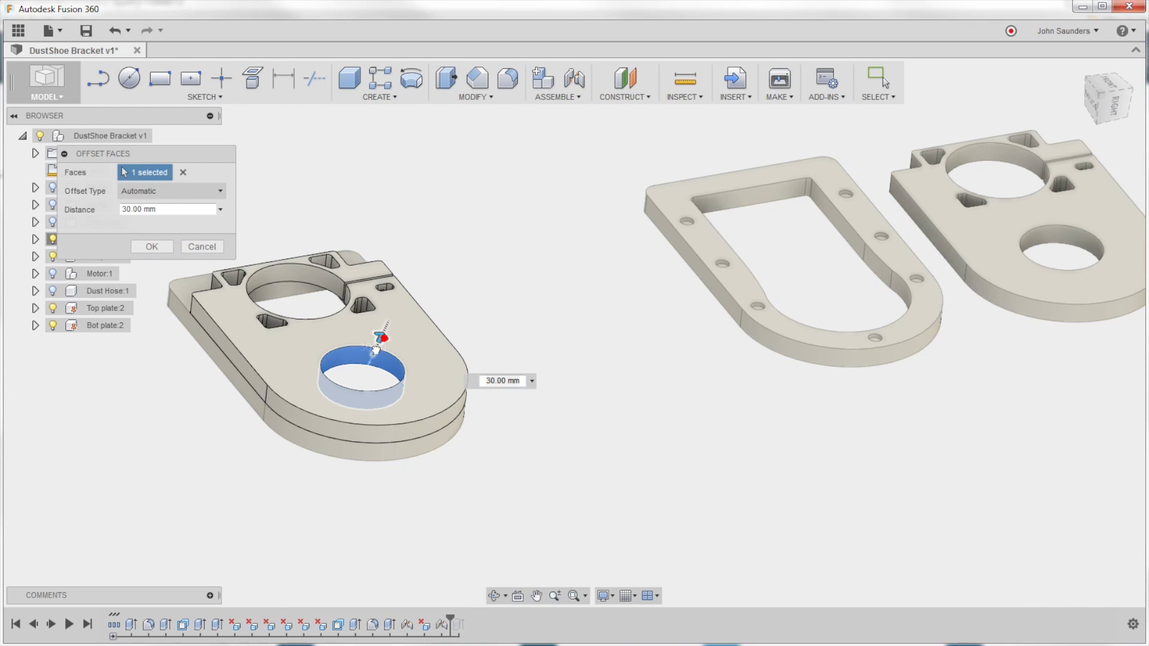
left_click_drag(375, 353, 368, 356)
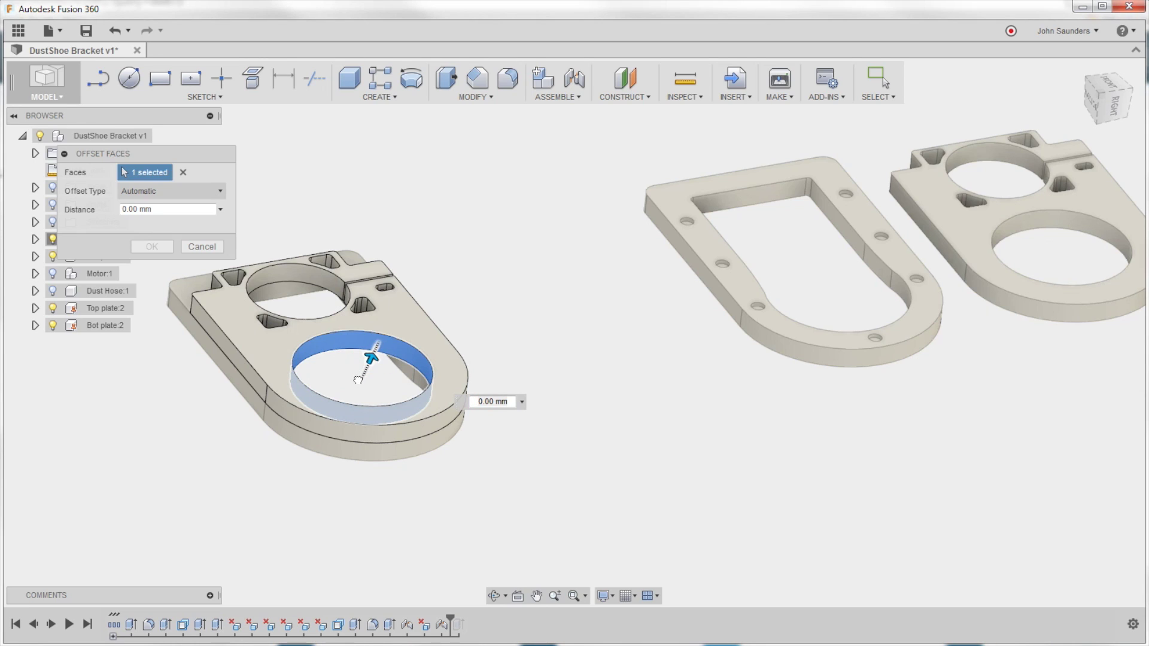
left_click_drag(357, 379, 451, 398)
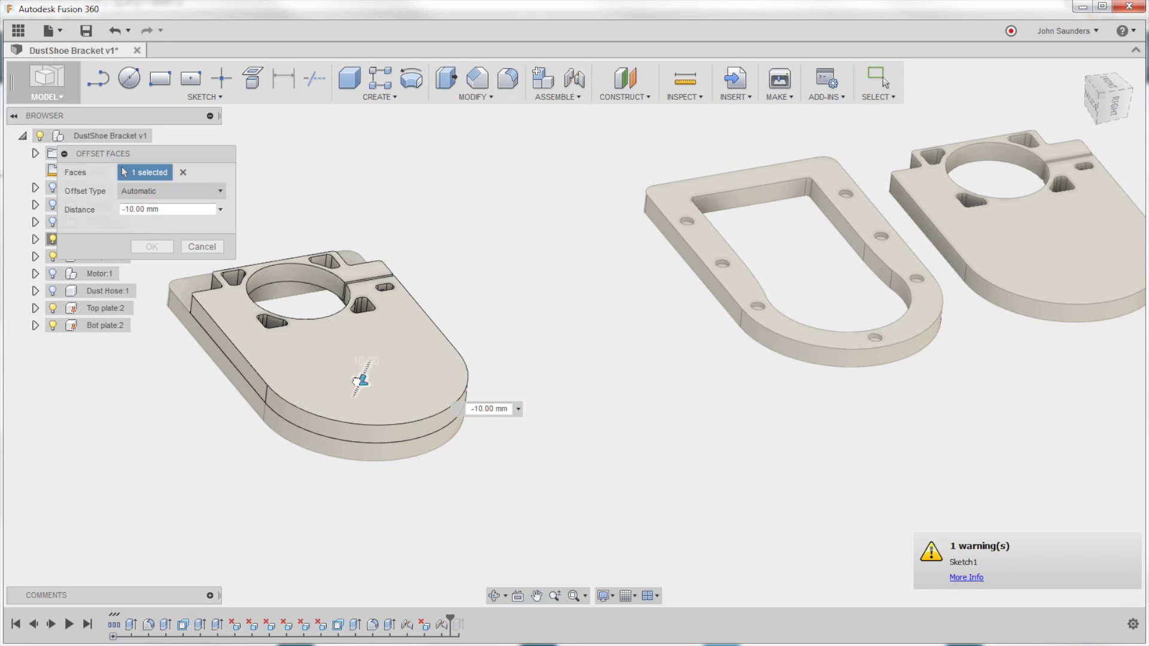
left_click(488, 413)
type("-30")
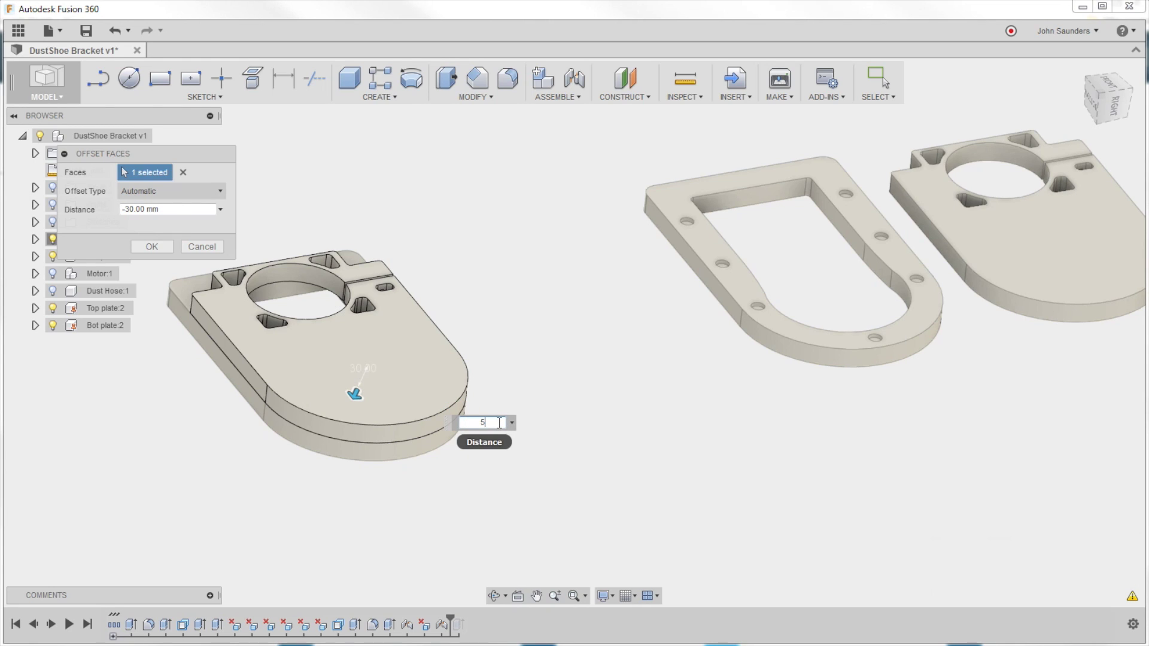
left_click(152, 247)
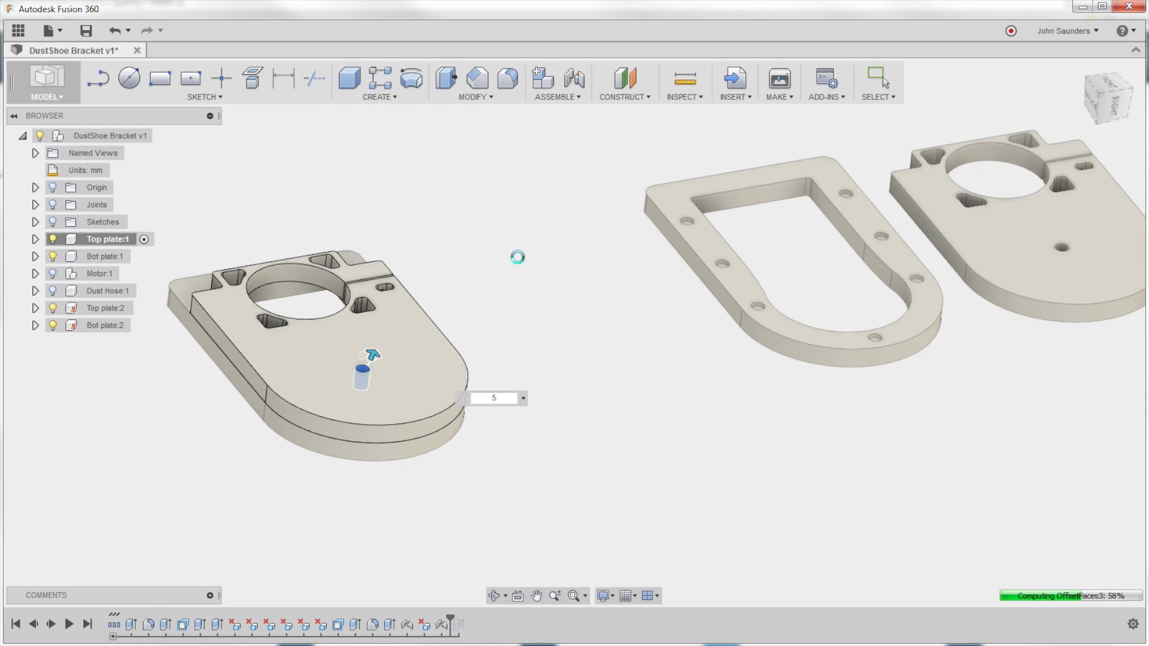
scroll(482, 264, "down", 3)
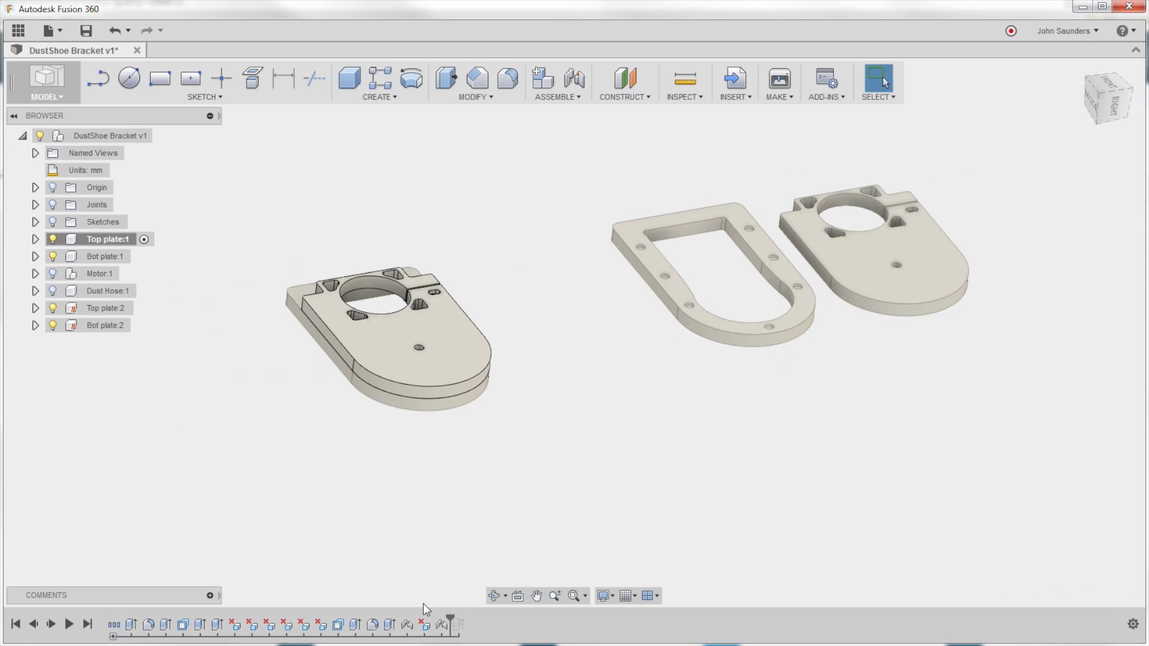
key("ctrl+z")
left_click(404, 526)
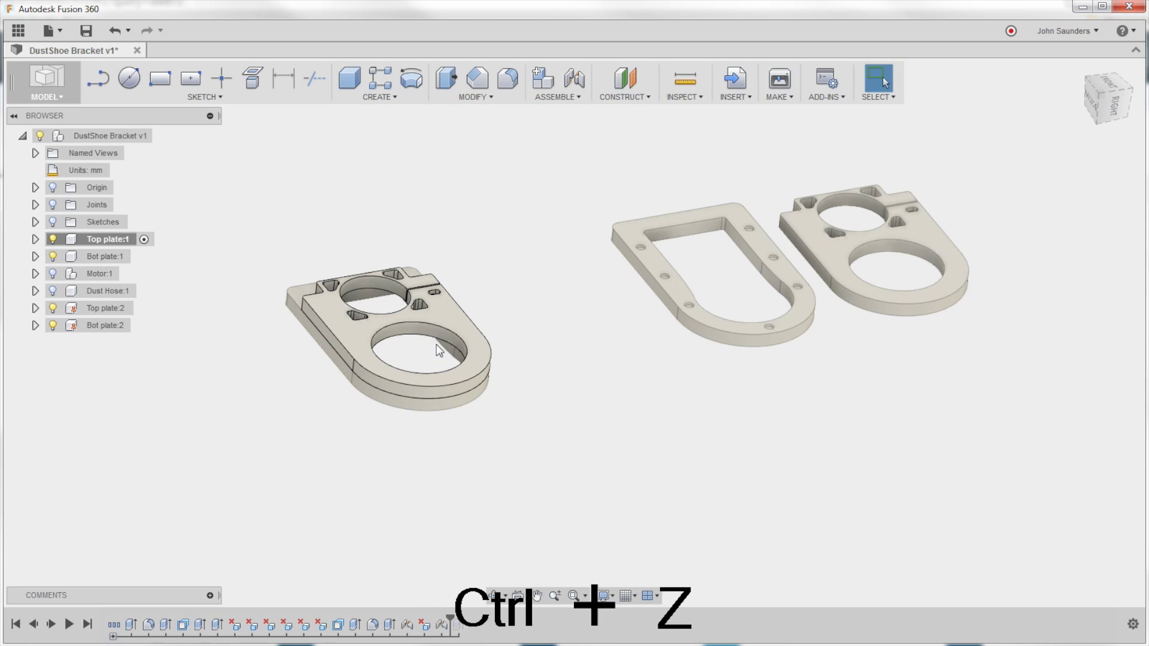
Step: Offset the large hole face by 25 mm to shrink the hole on both plates
key("q")
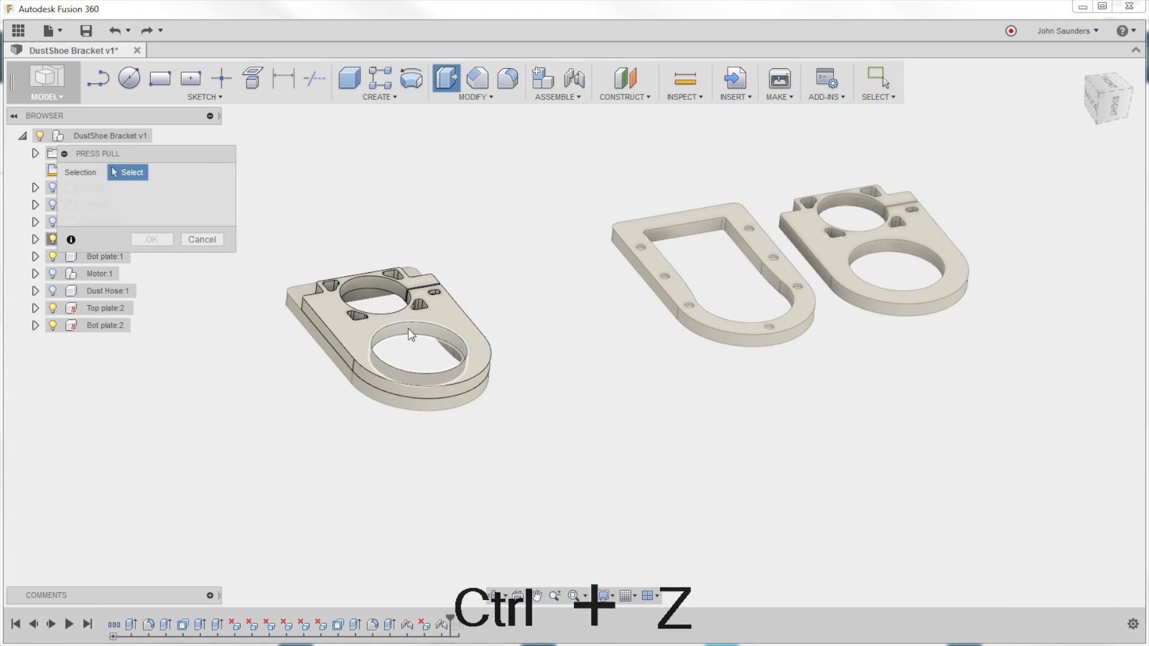
left_click(408, 329)
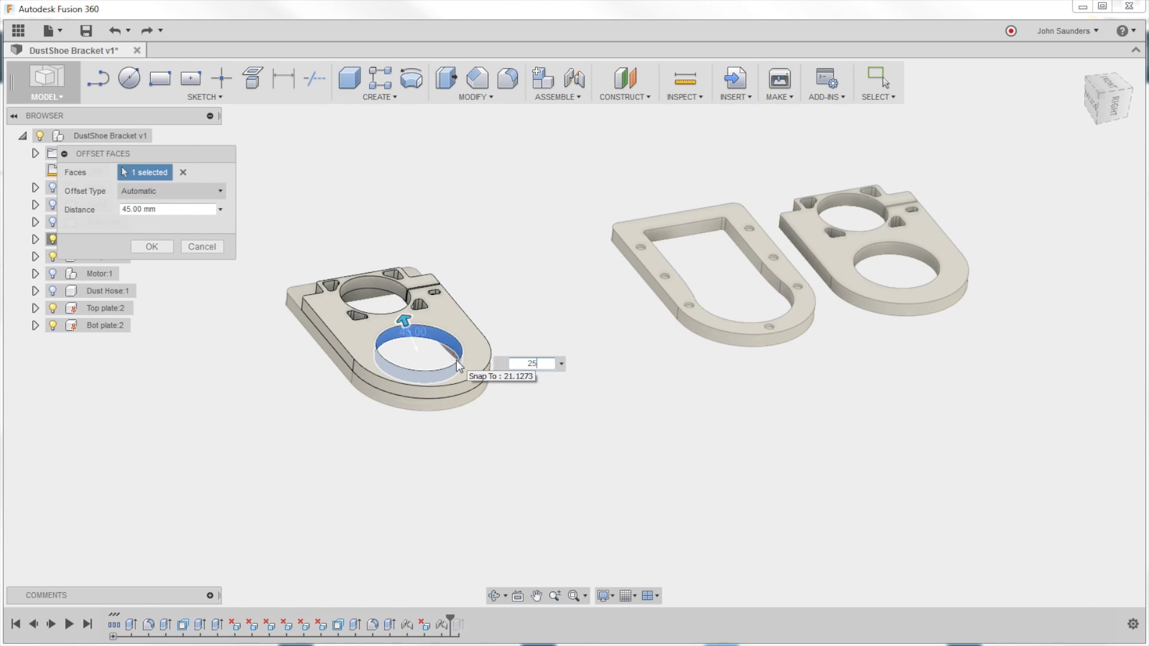
left_click(151, 247)
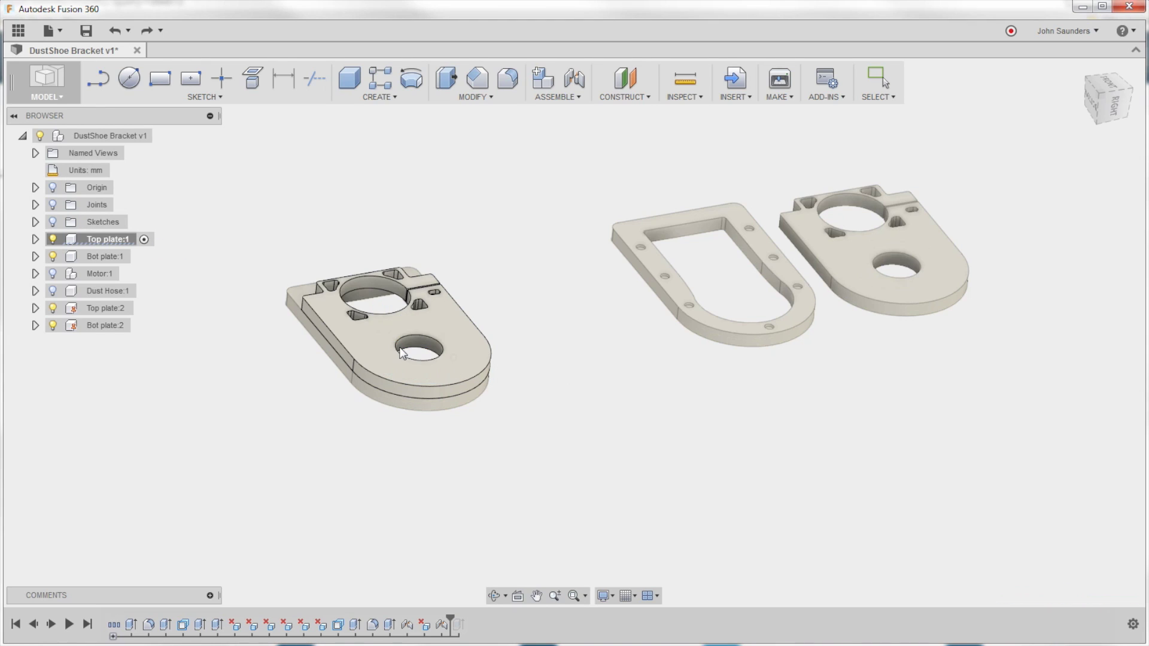
Step: Switch to the CAM workspace and generate Setup1's toolpaths
left_click(46, 87)
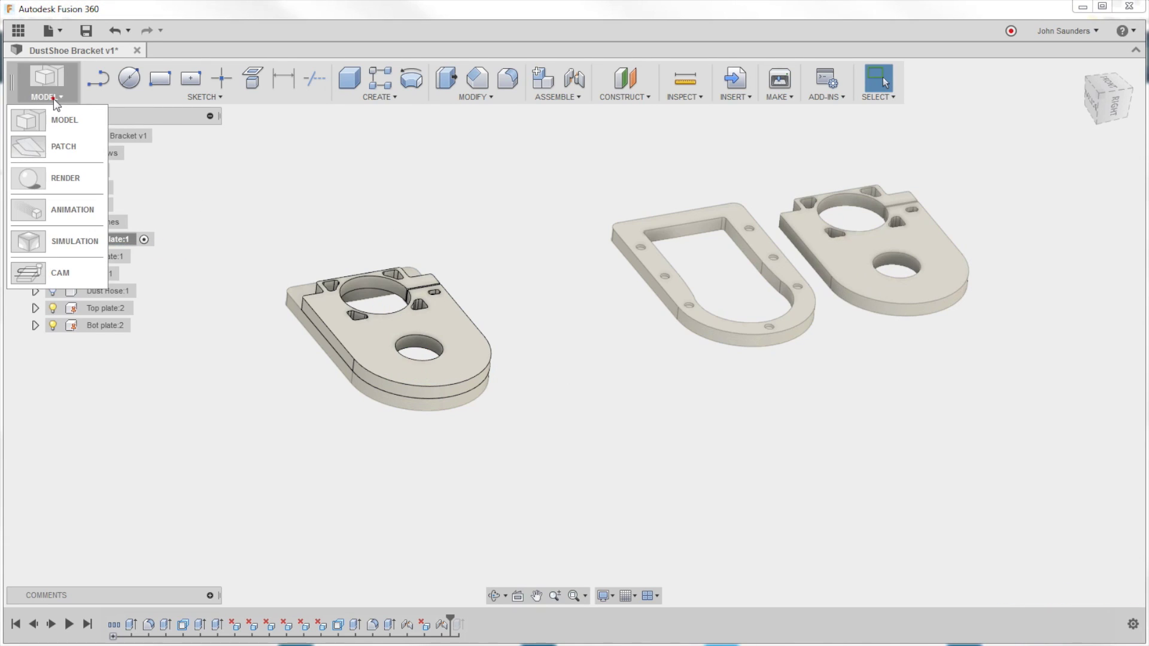
left_click(60, 273)
left_click(95, 205)
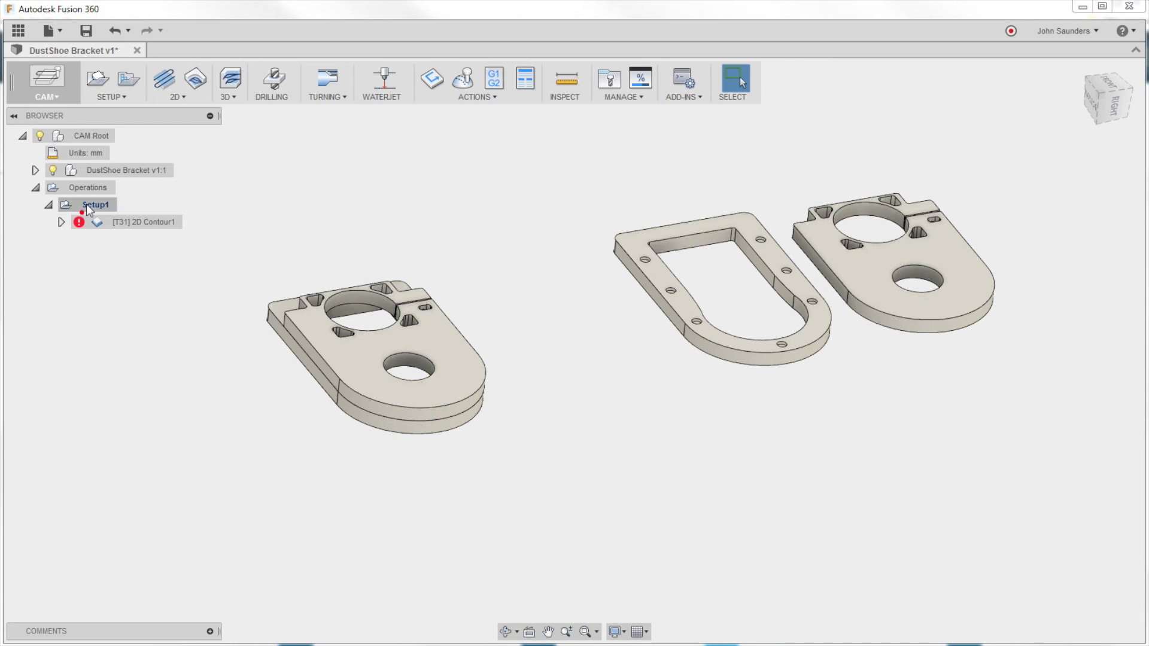
key("ctrl+g")
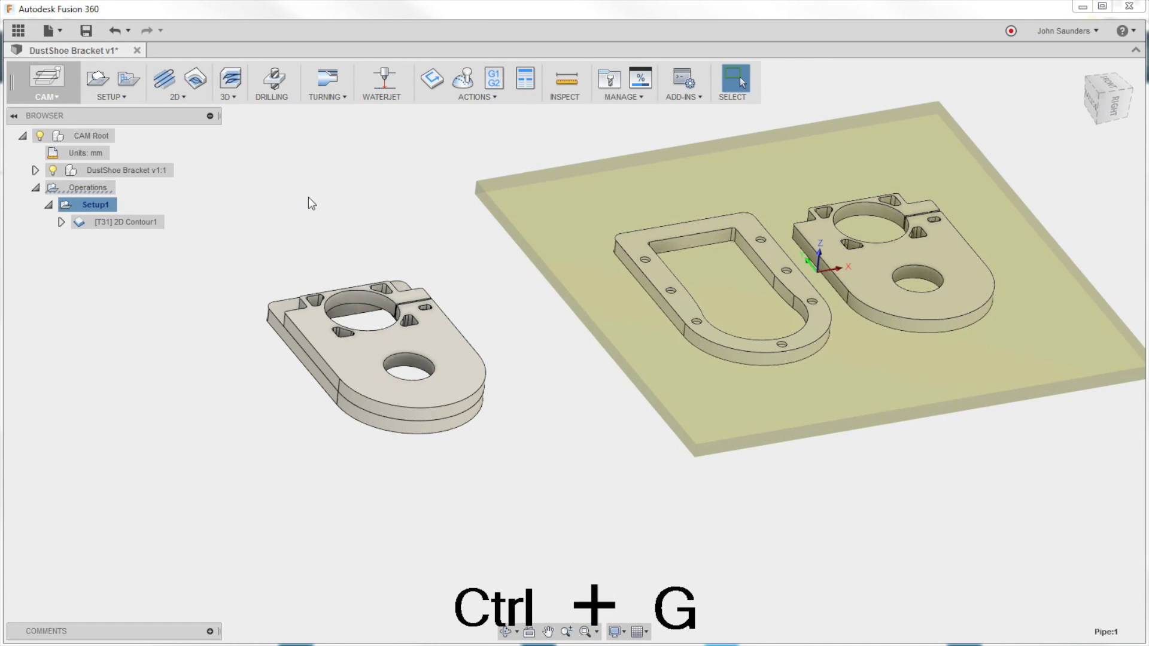
middle_click_drag(285, 213, 560, 236, "shift")
scroll(774, 299, "up", 3)
scroll(774, 299, "down", 4)
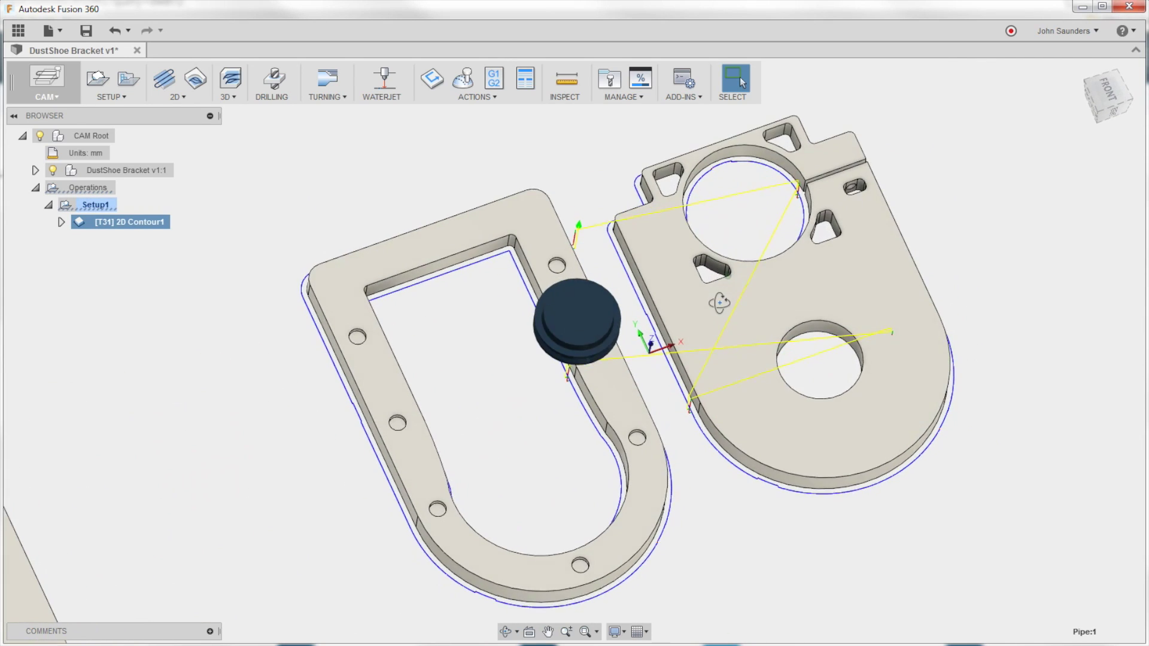
Step: Review 2D Contour1's geometry and tab settings and accept them unchanged
right_click(117, 220)
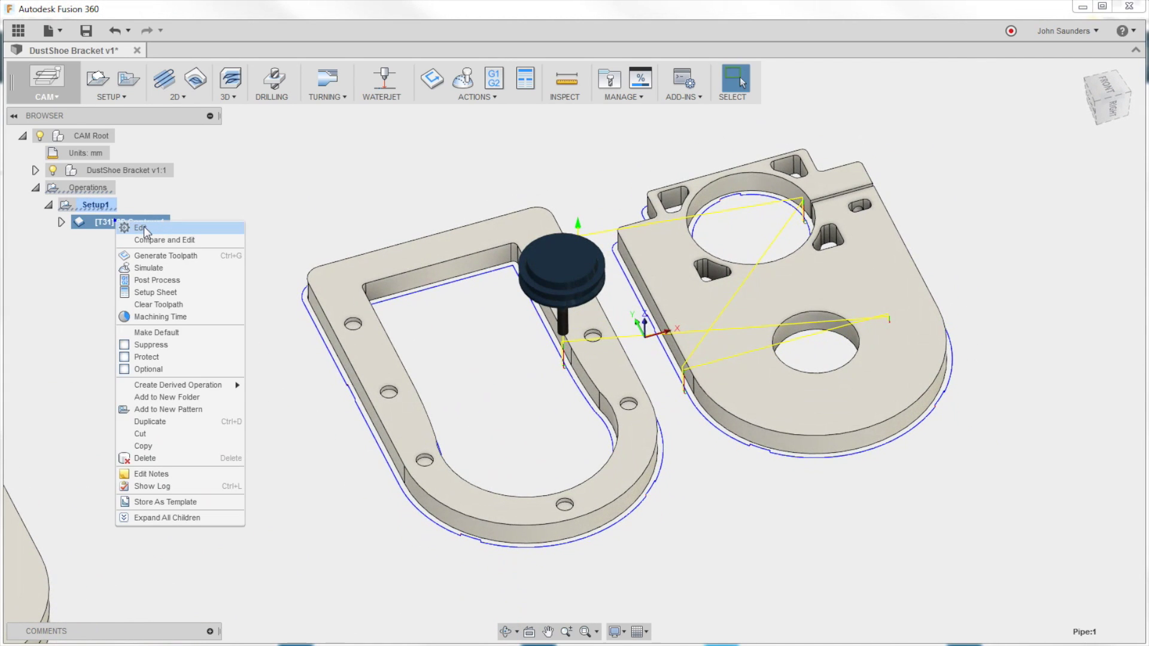
left_click(144, 226)
left_click(929, 127)
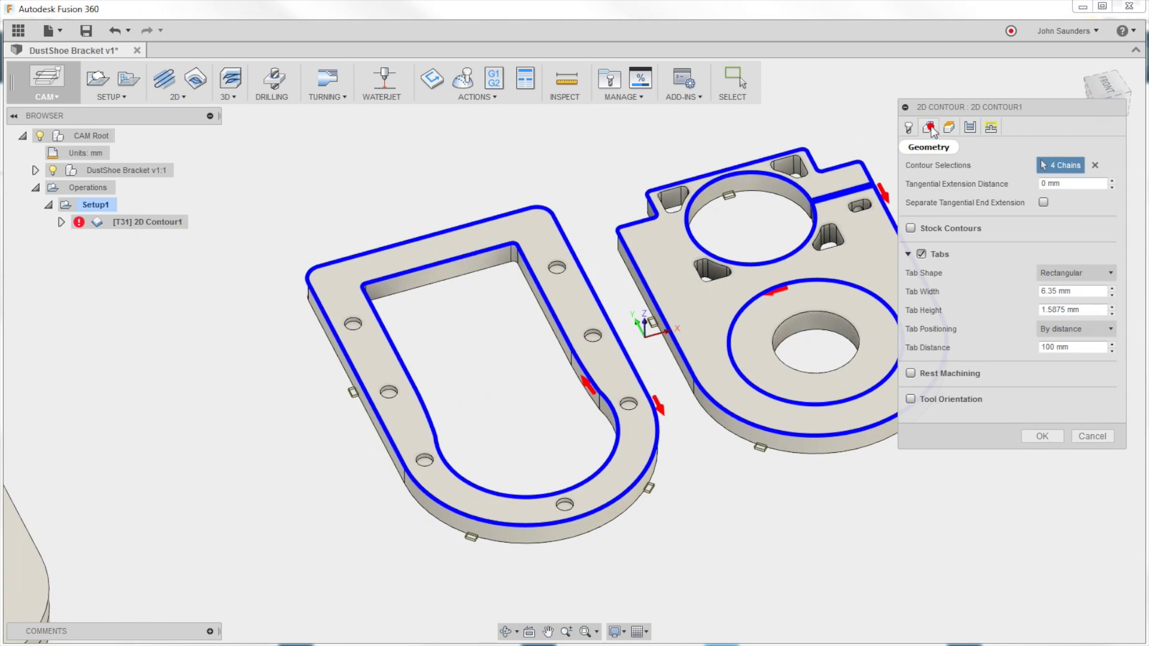
scroll(810, 274, "down", 3)
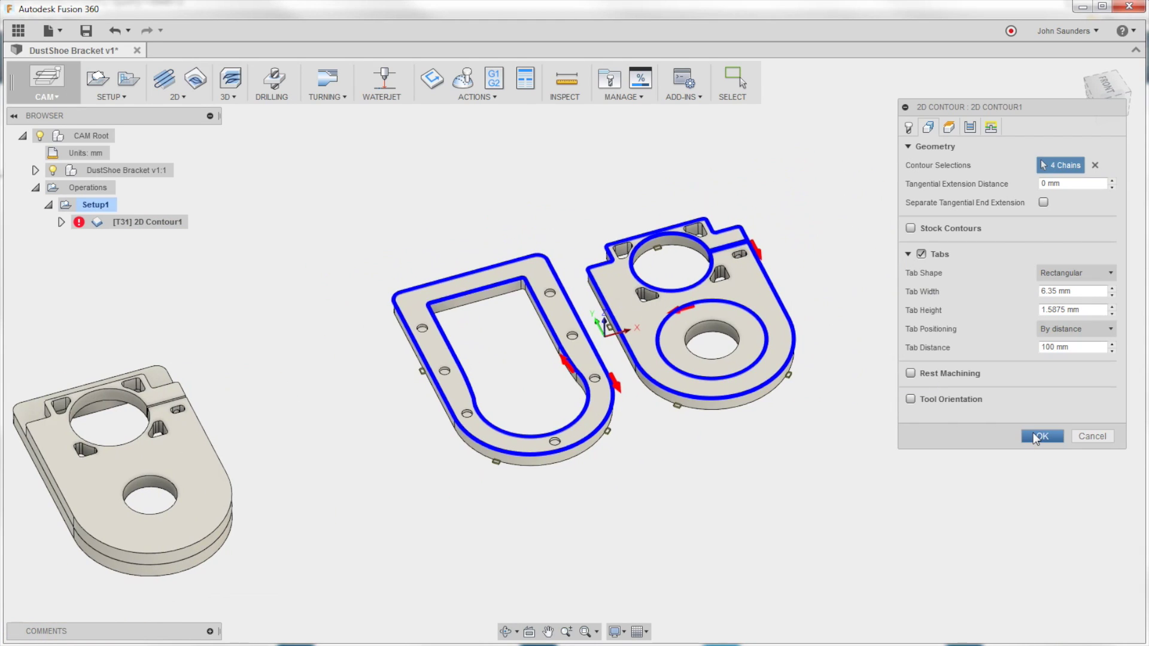
left_click(1036, 433)
left_click(129, 223)
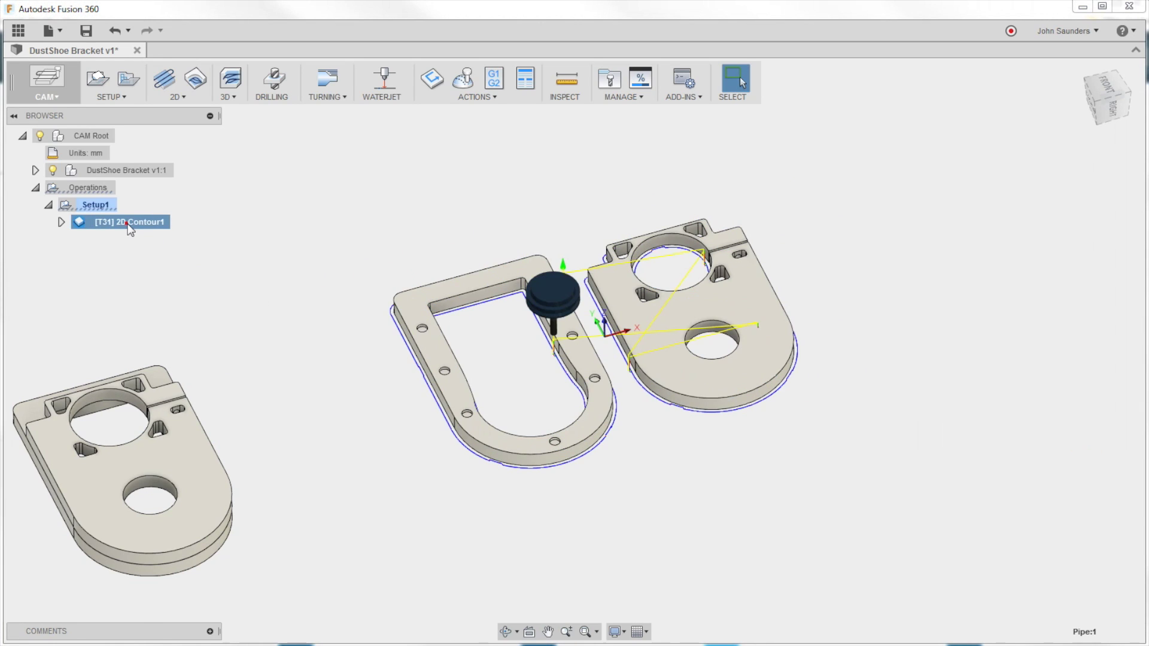
Step: Regenerate the 2D Contour1 toolpath with Ctrl+G, confirm, and reopen its settings
right_click(125, 225)
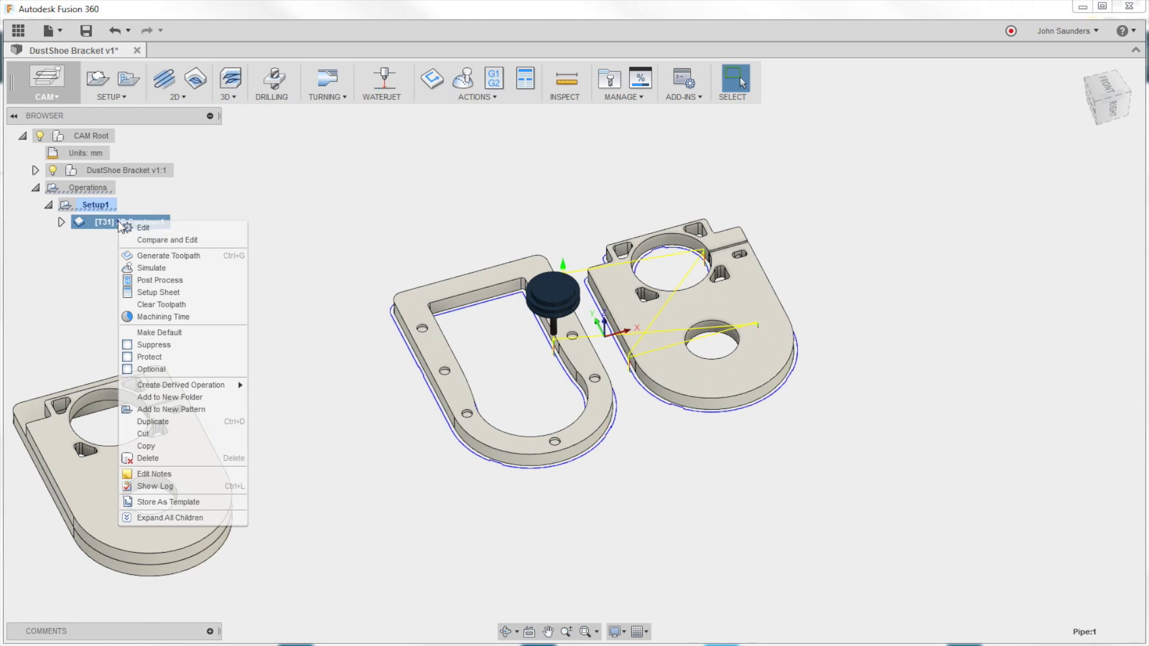
key("Escape")
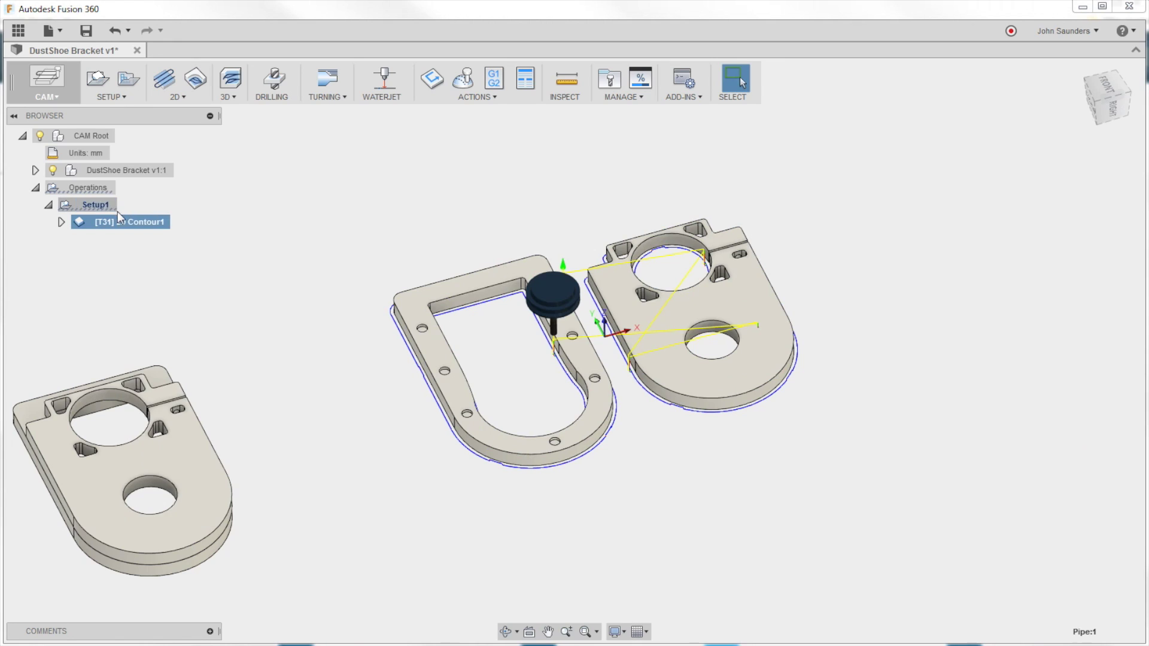
key("ctrl+g")
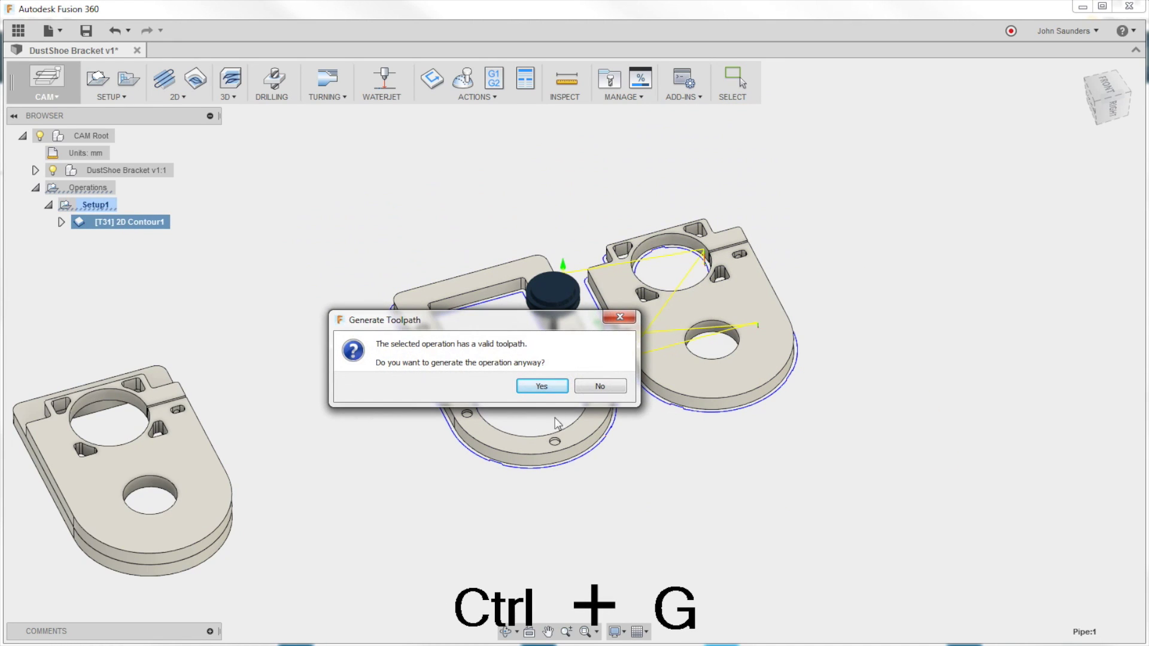
left_click(541, 386)
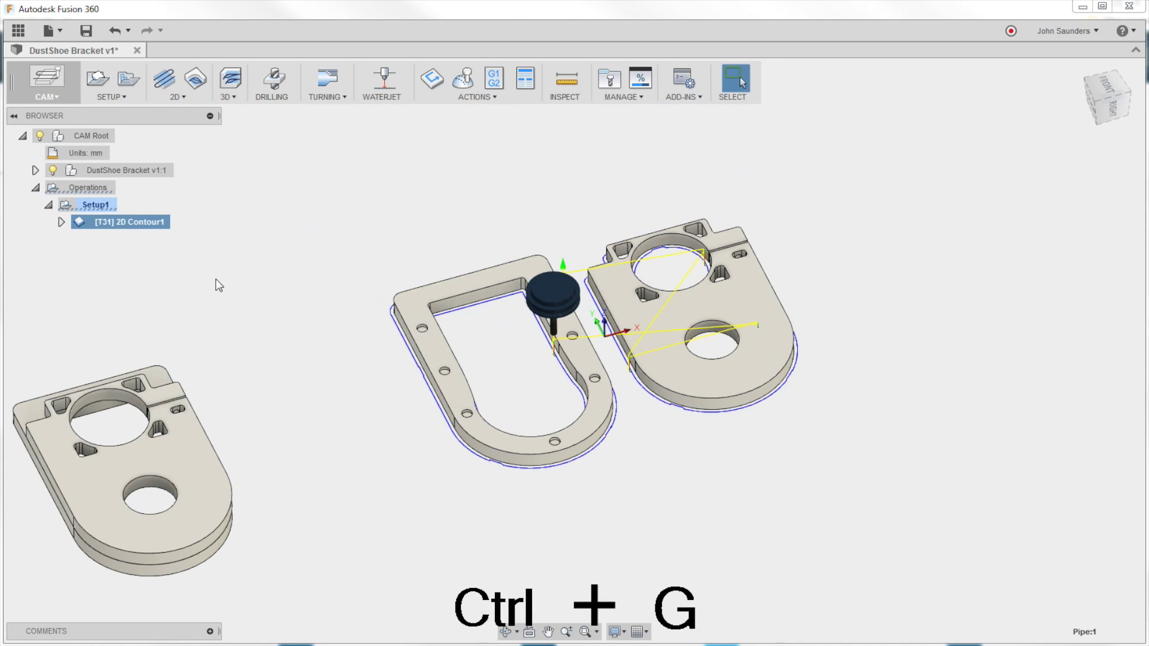
double_click(135, 222)
Step: Clear 2D Contour1's selected contour chains, cancel the dialog, and orbit toward the right side
left_click(936, 129)
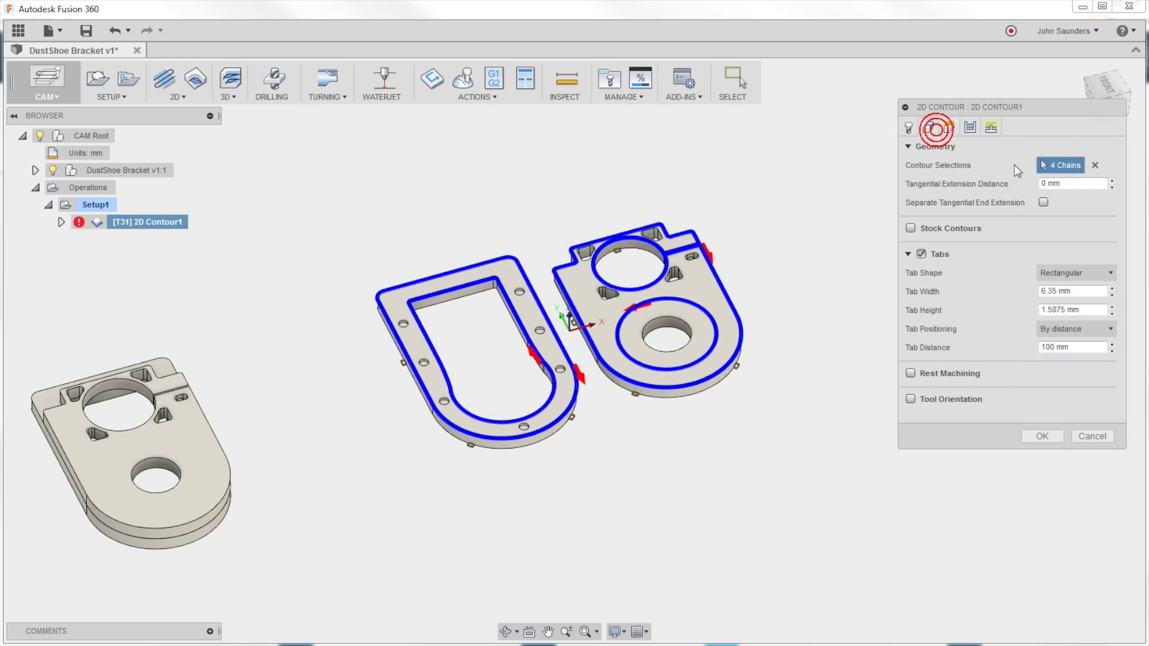
left_click(1095, 165)
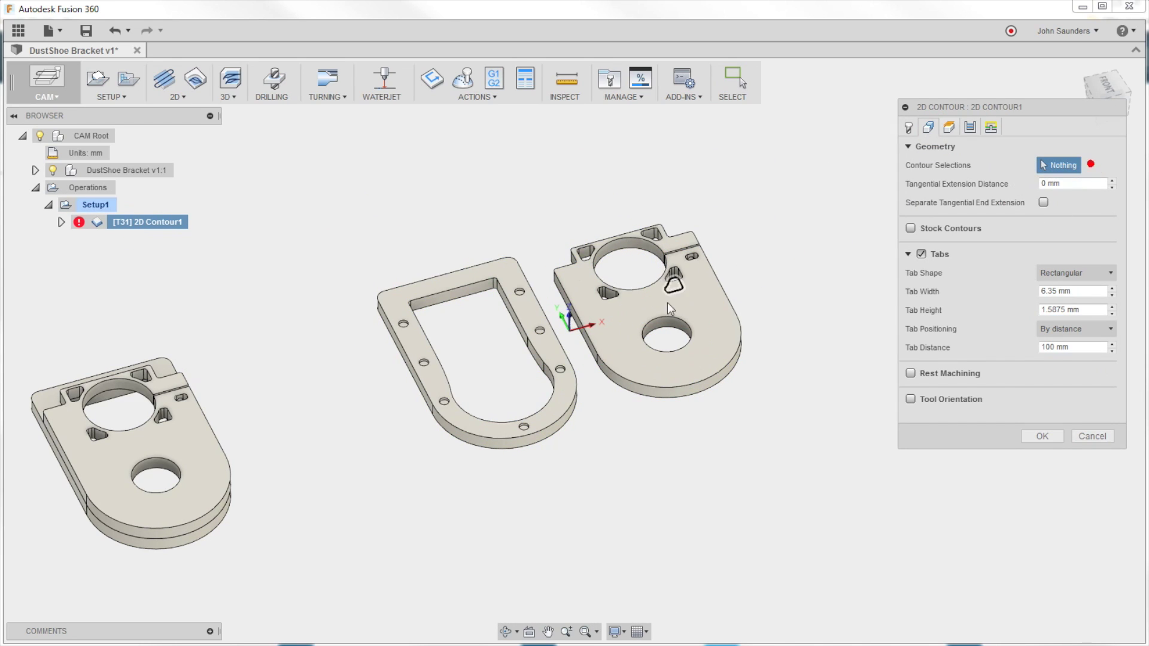
left_click(1094, 429)
middle_click_drag(308, 292, 492, 288, "shift")
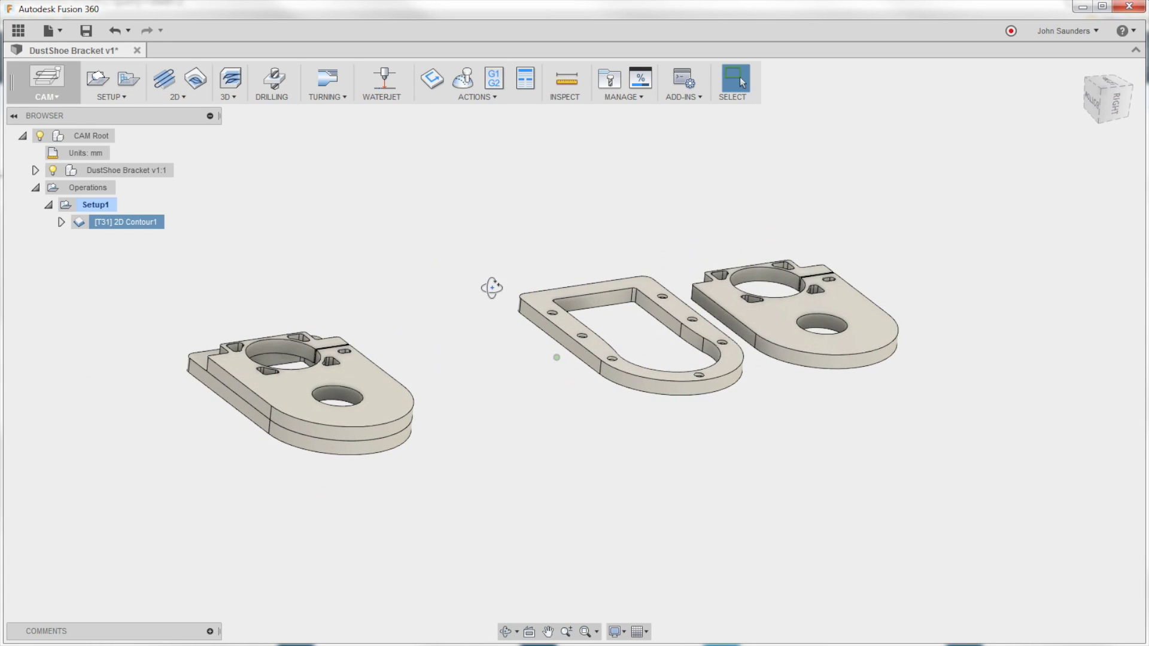